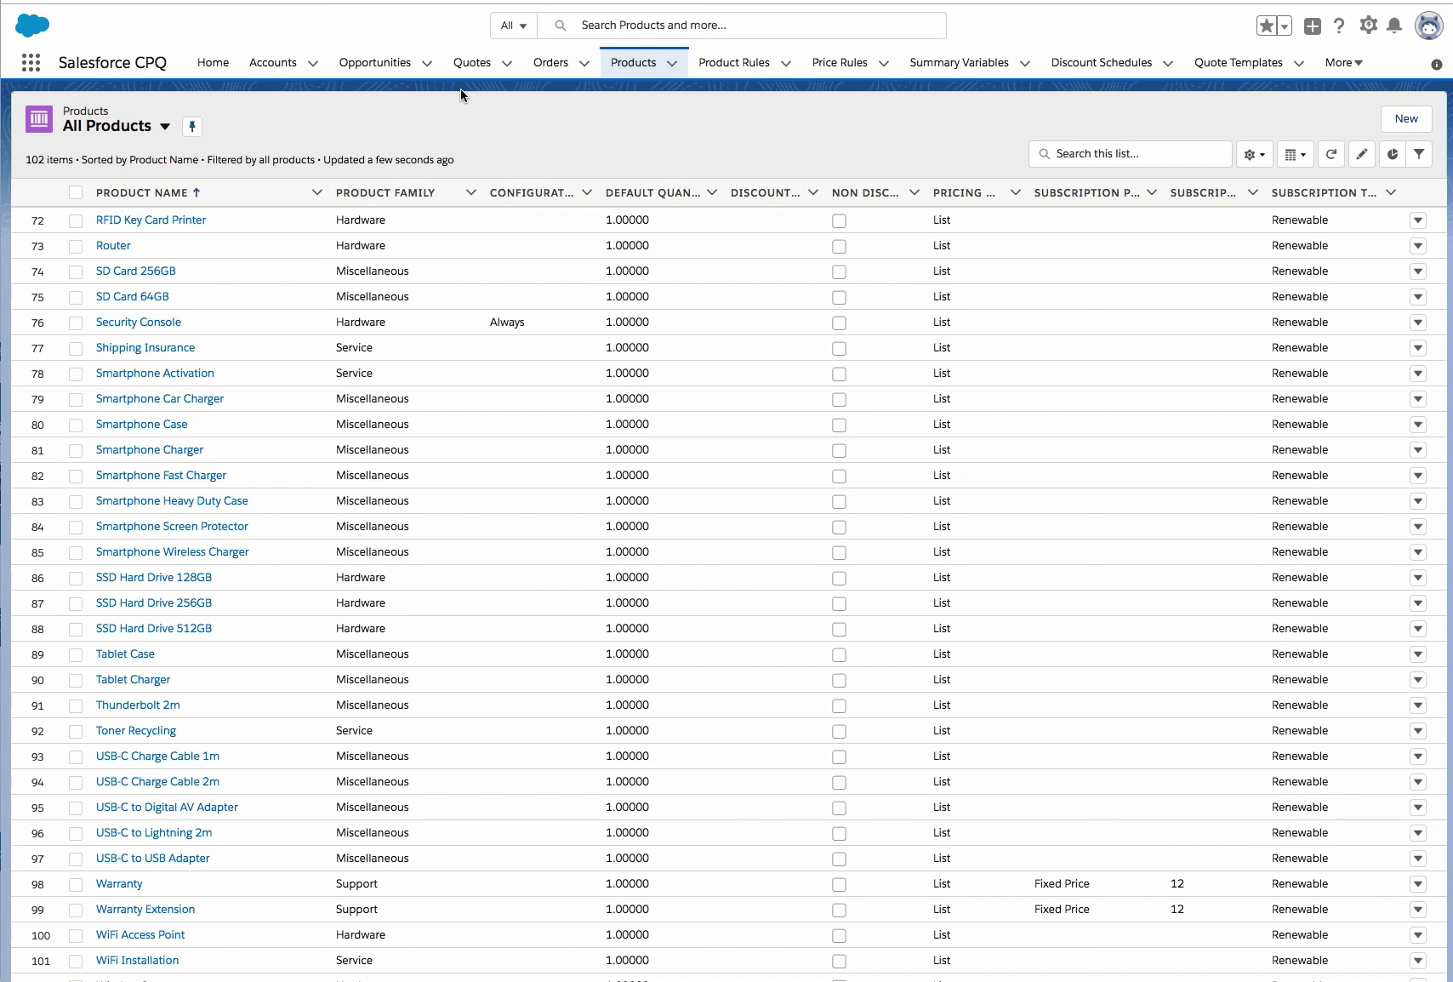
Step: Open the ITequality account from the Accounts list, then its contact record
click(279, 66)
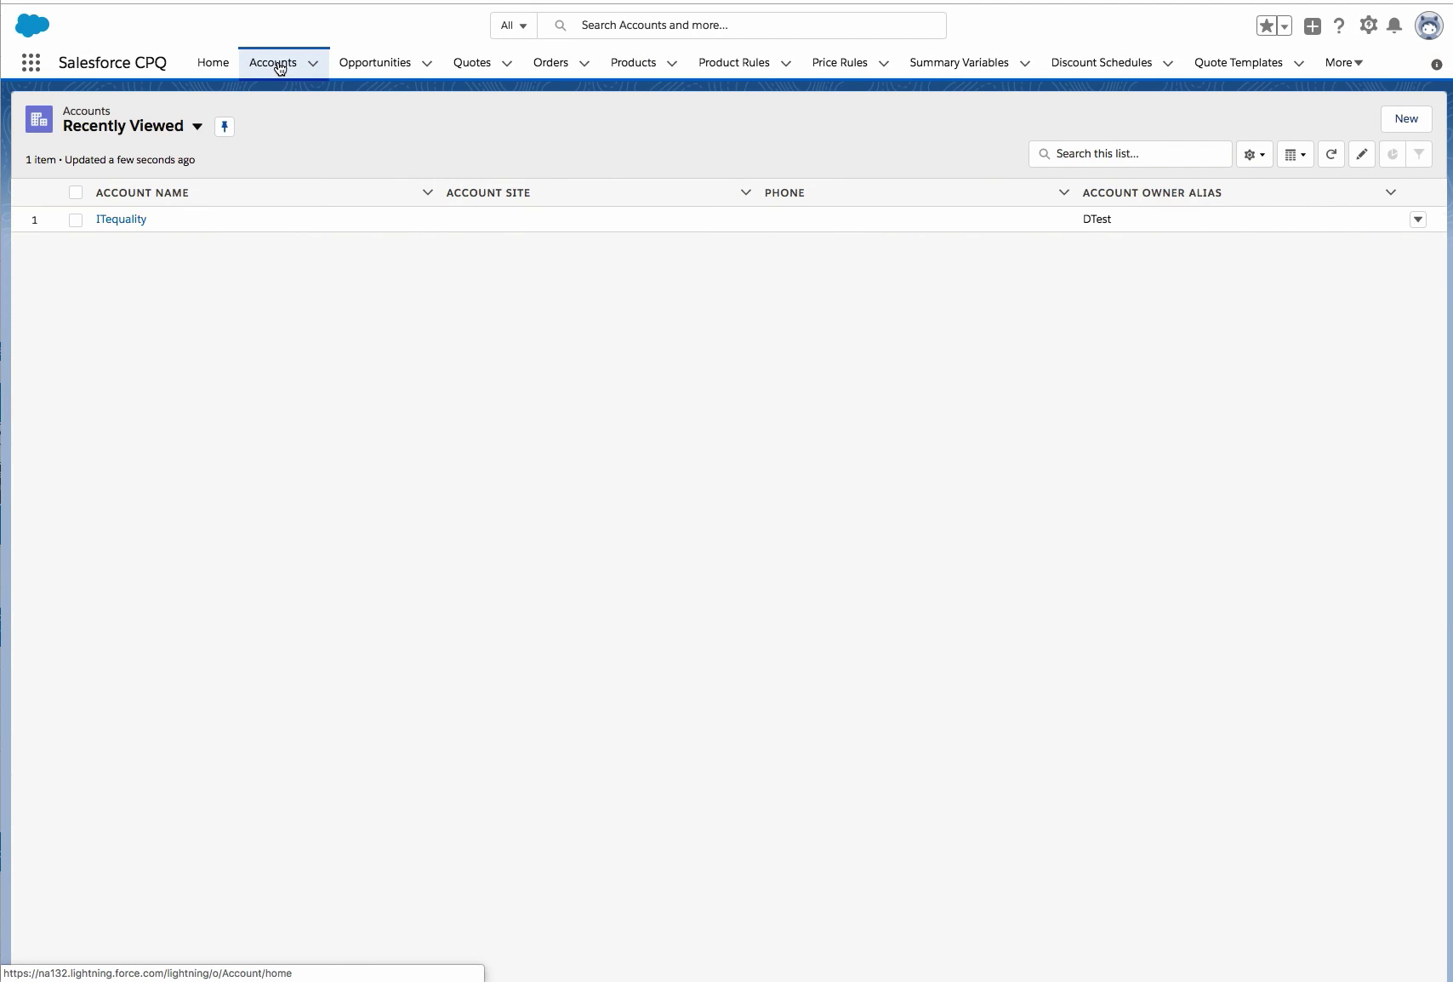
click(110, 220)
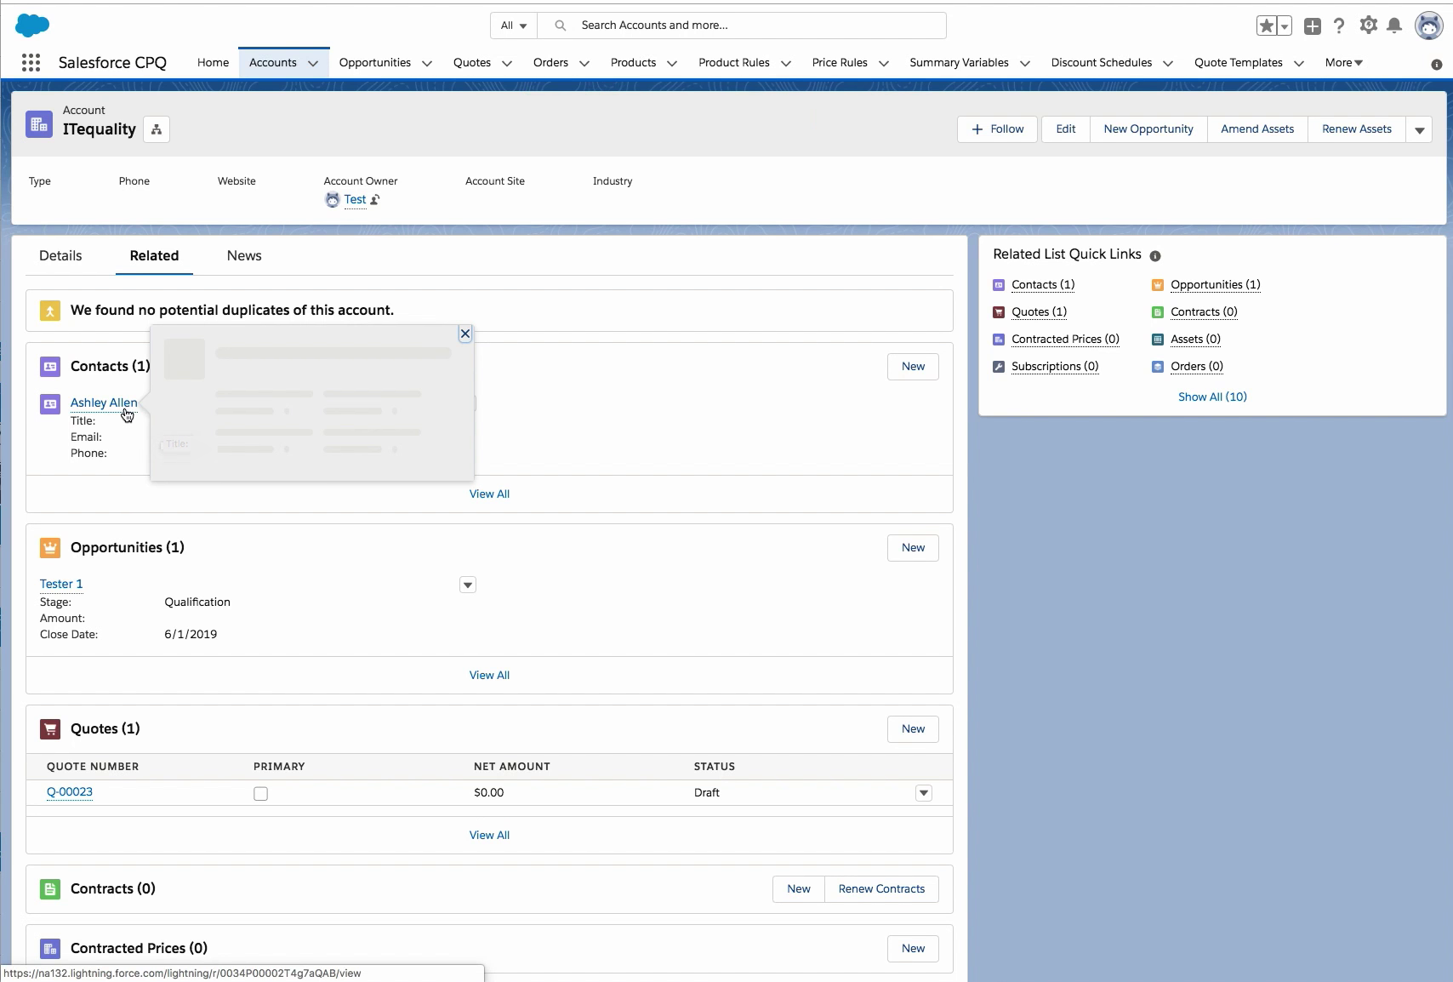
click(125, 405)
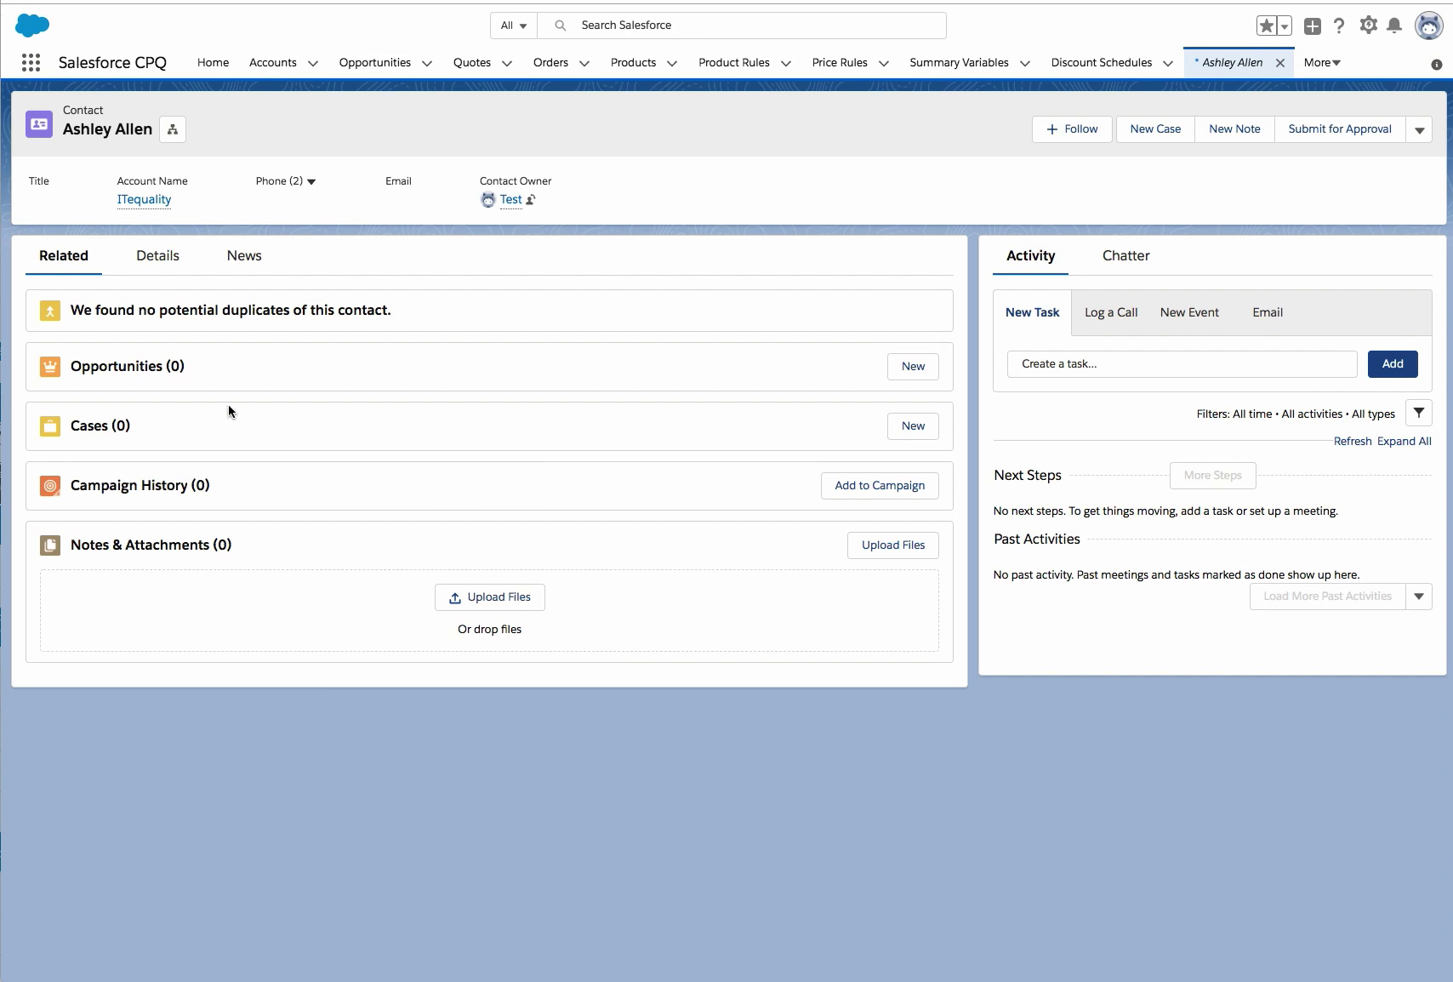
Step: Create the opportunity 'My first CPQ Deal!' with close date 5/31/2019 and stage Prospecting
click(911, 369)
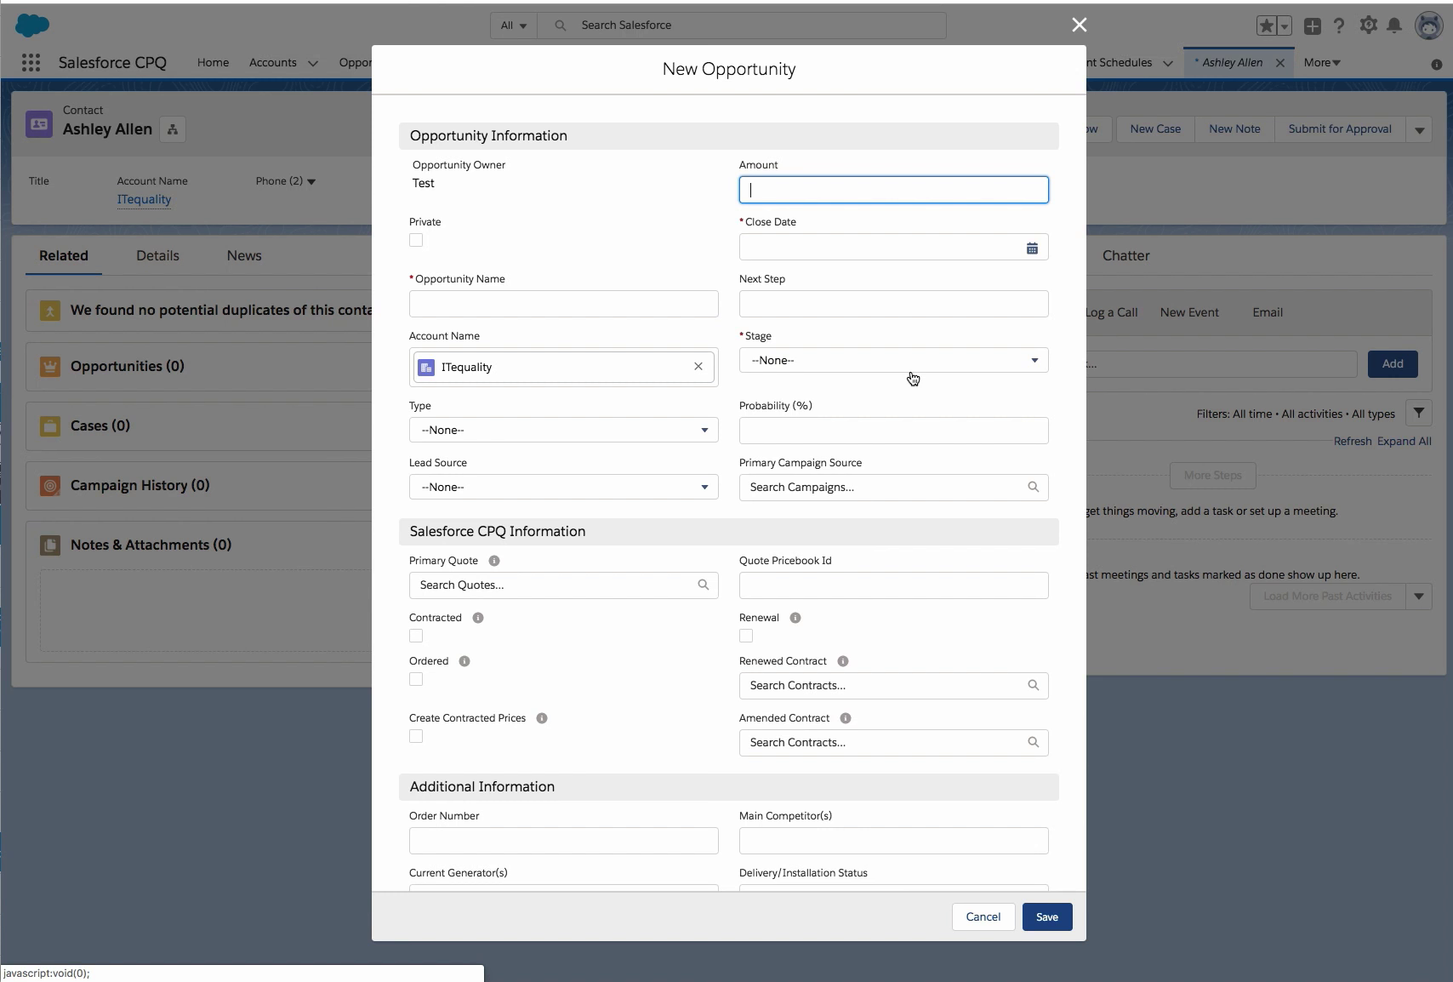
click(797, 248)
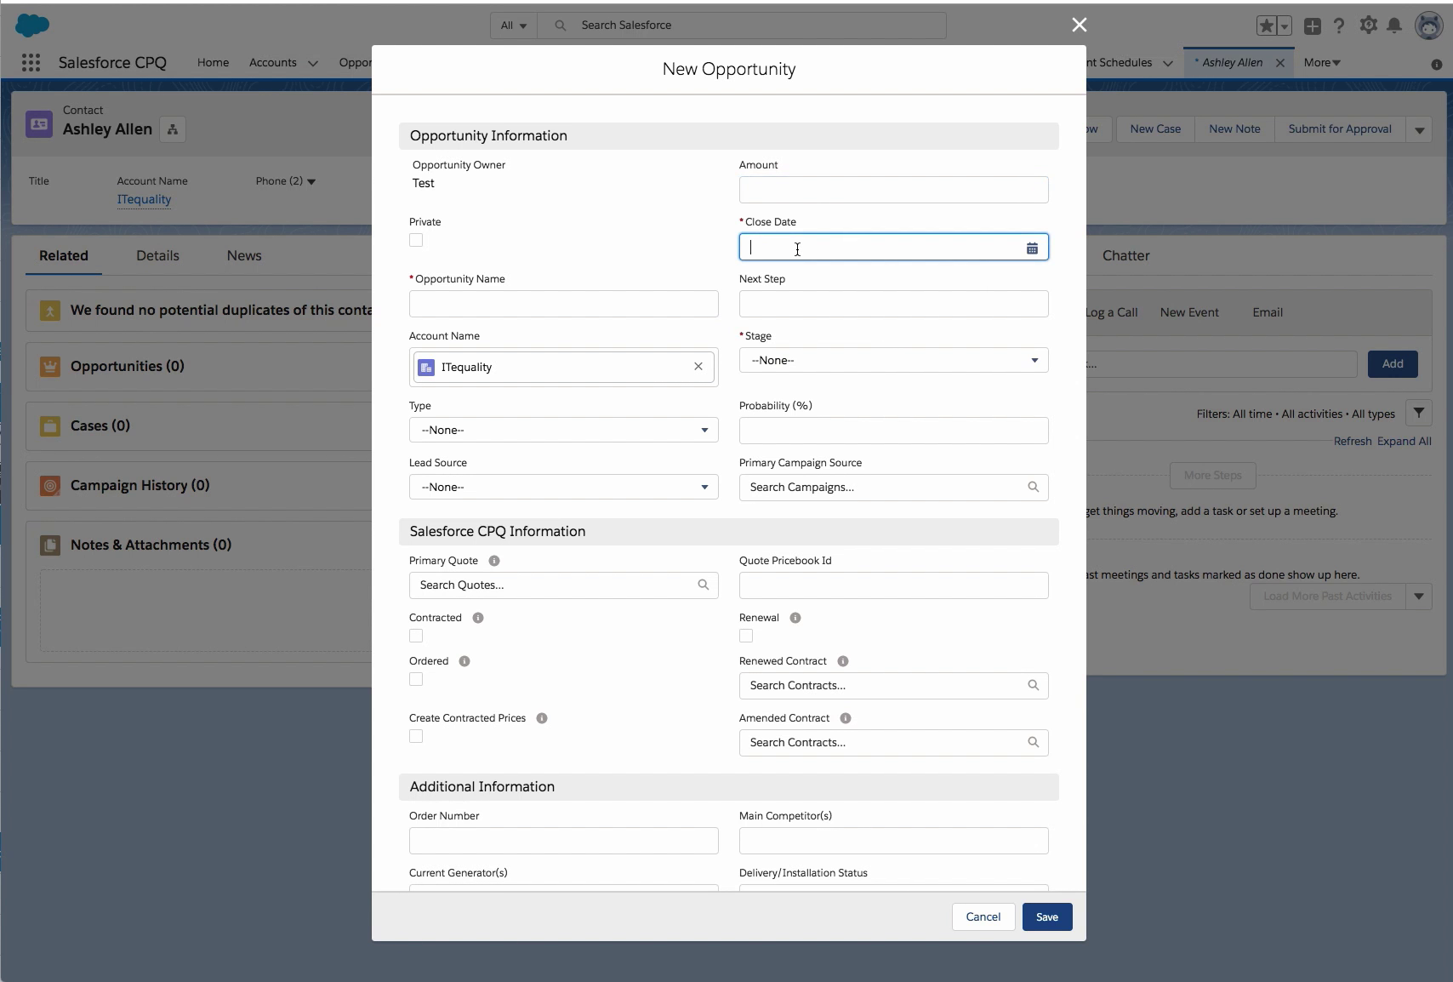
click(930, 476)
click(611, 304)
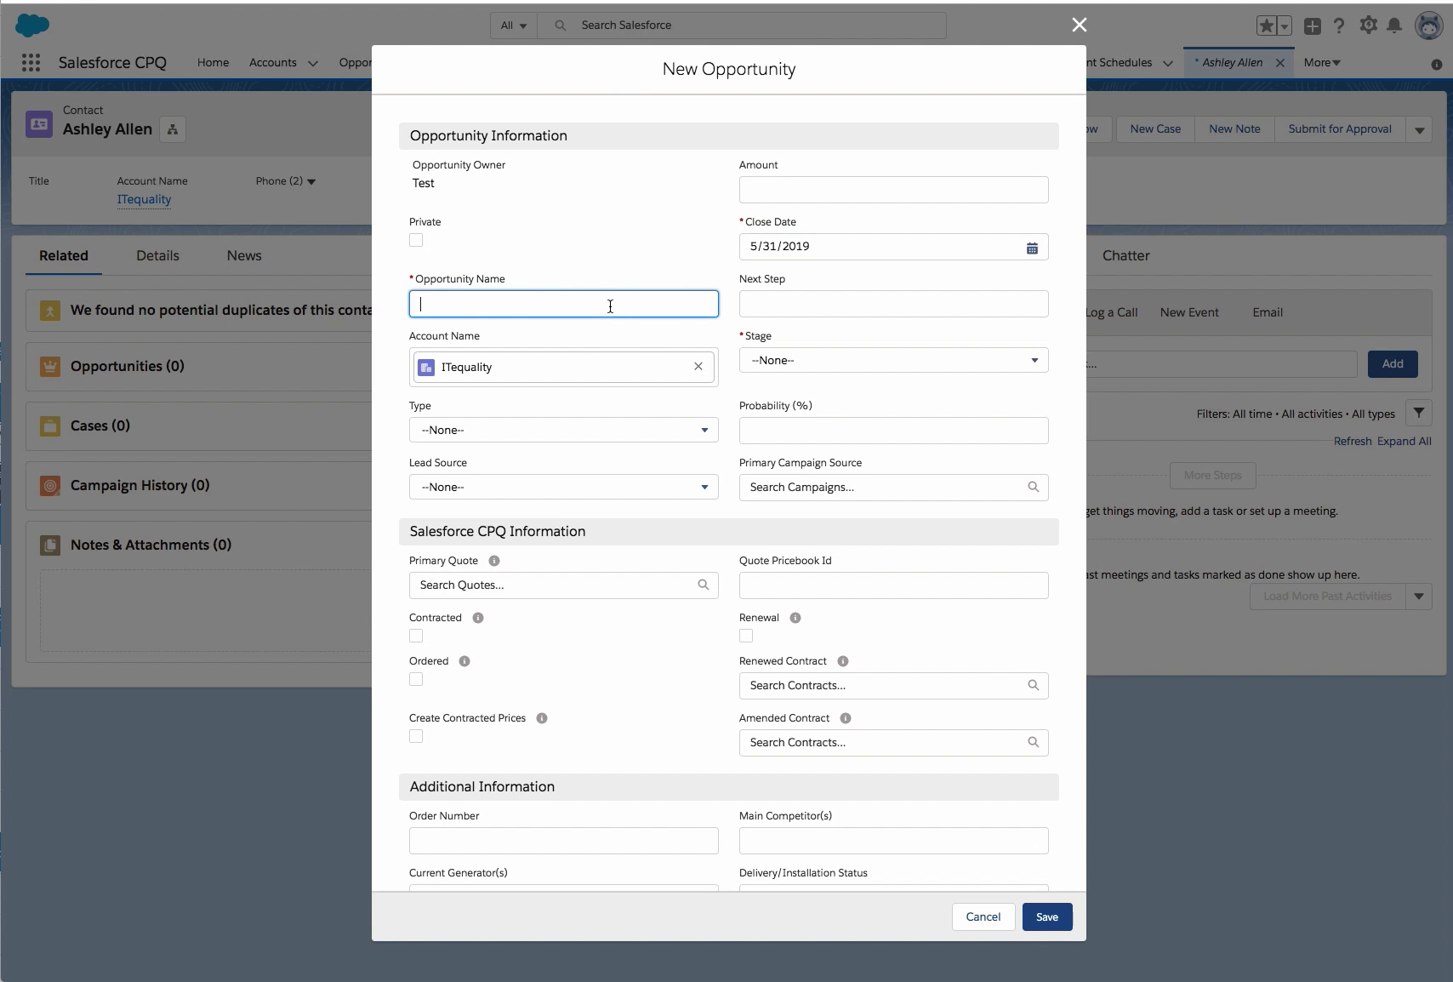
text(My first CPQ Deal!)
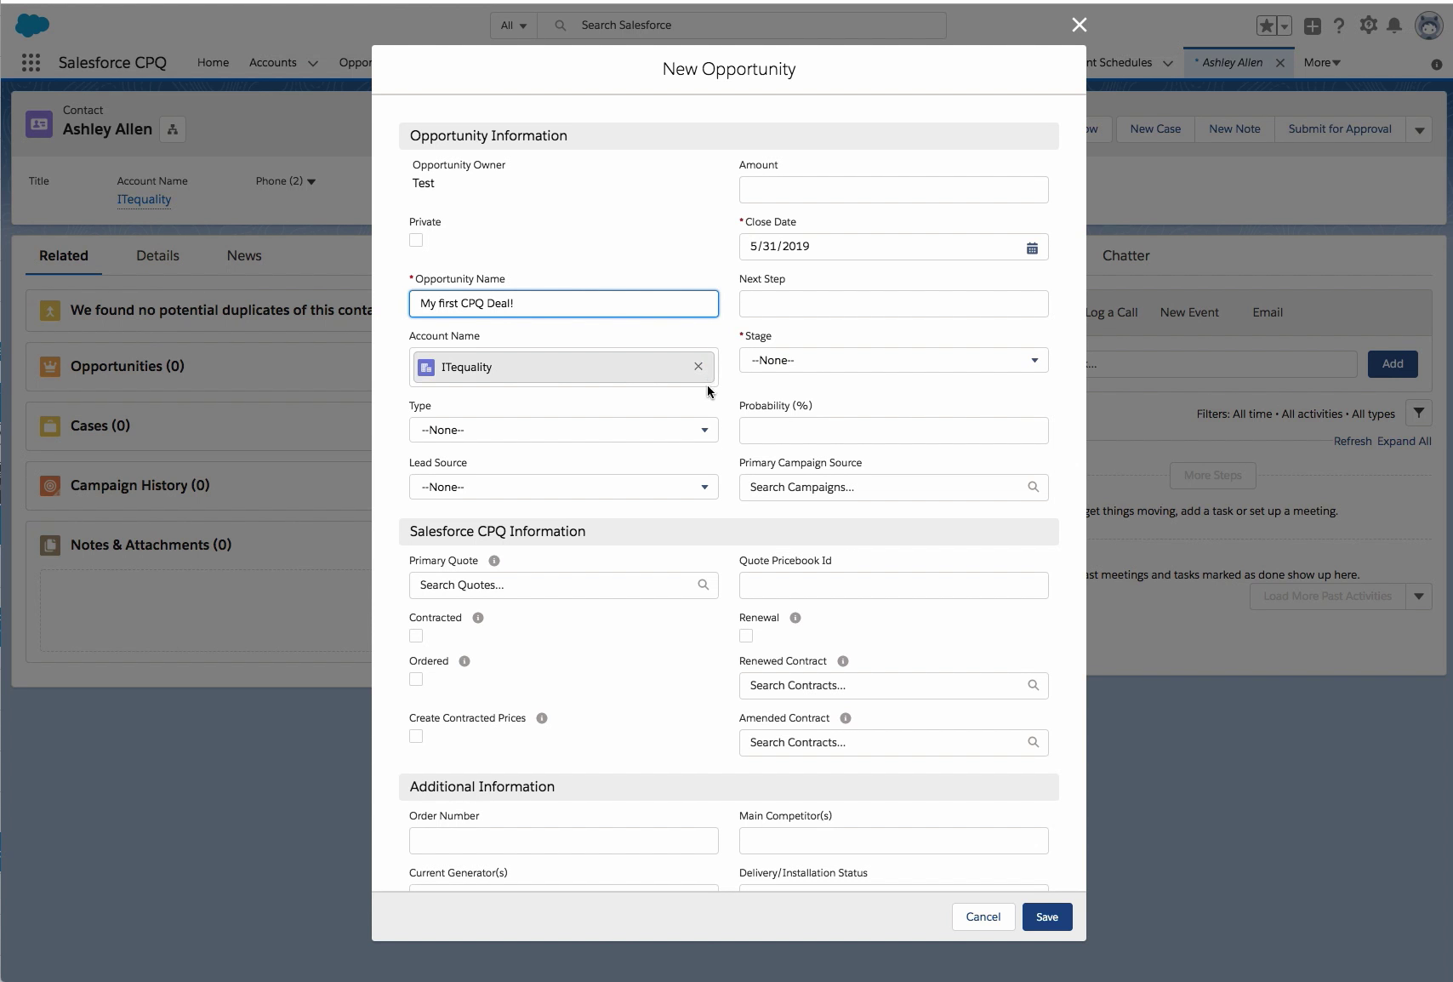
click(787, 365)
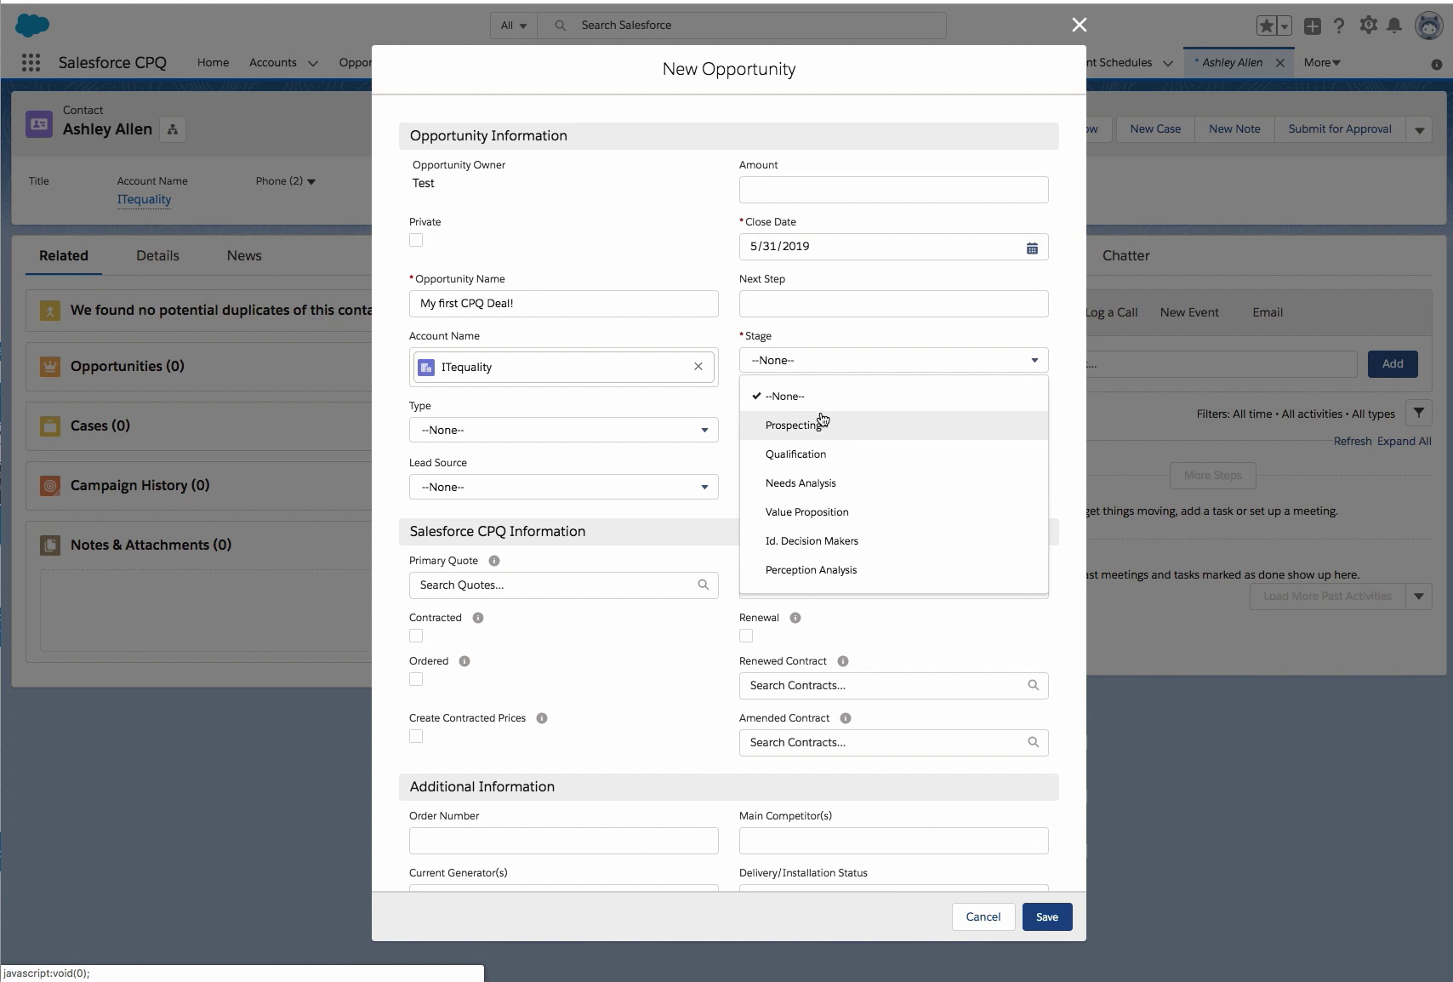
click(818, 419)
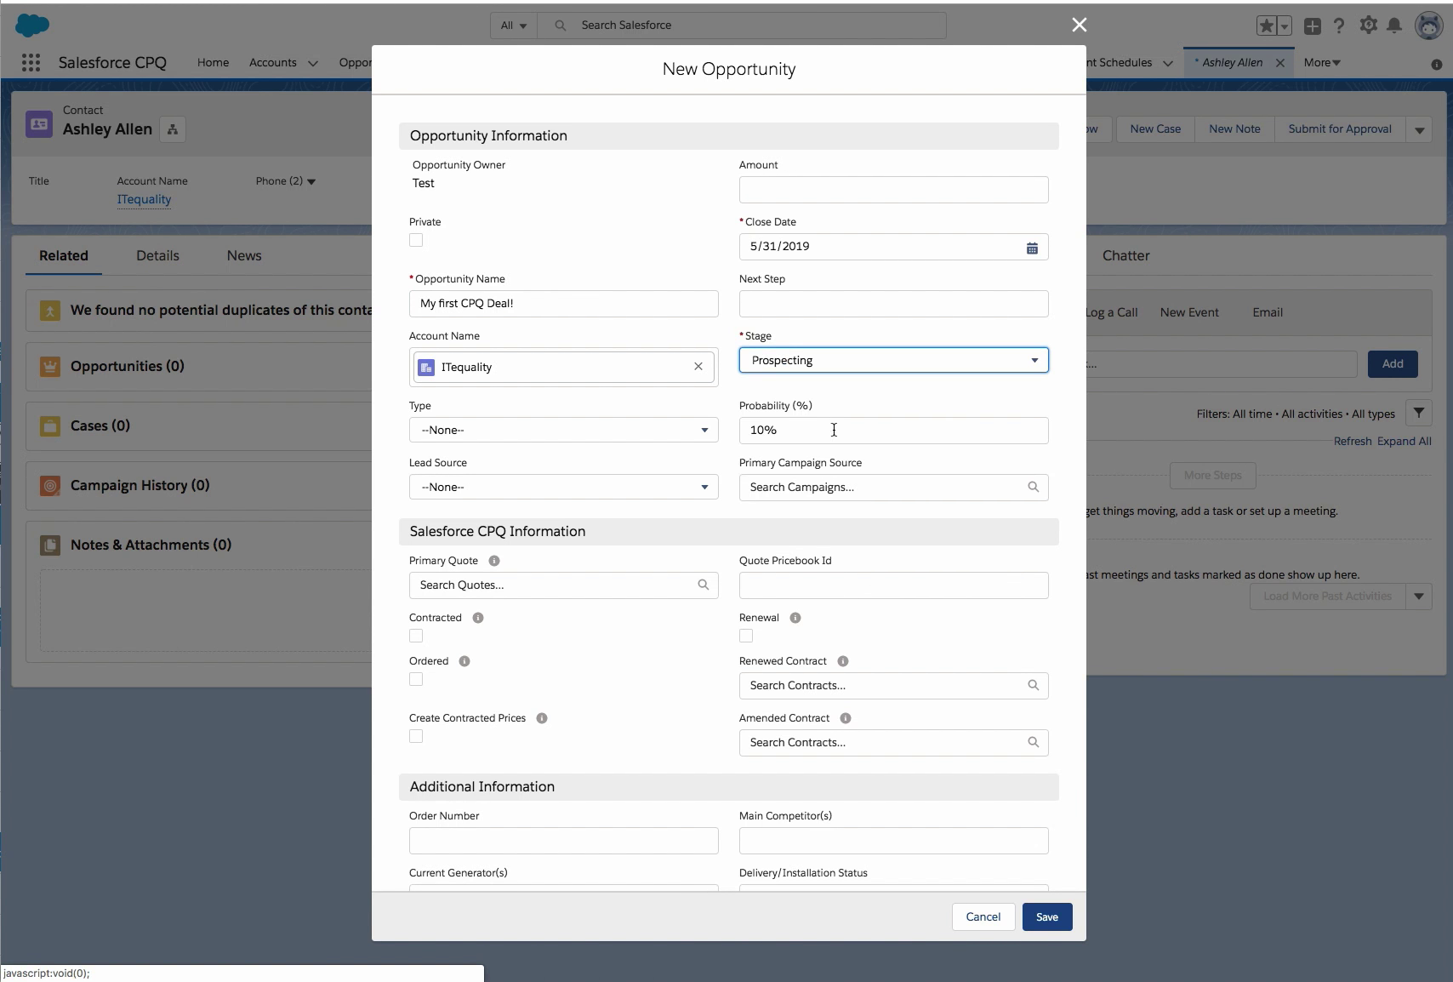
click(1047, 916)
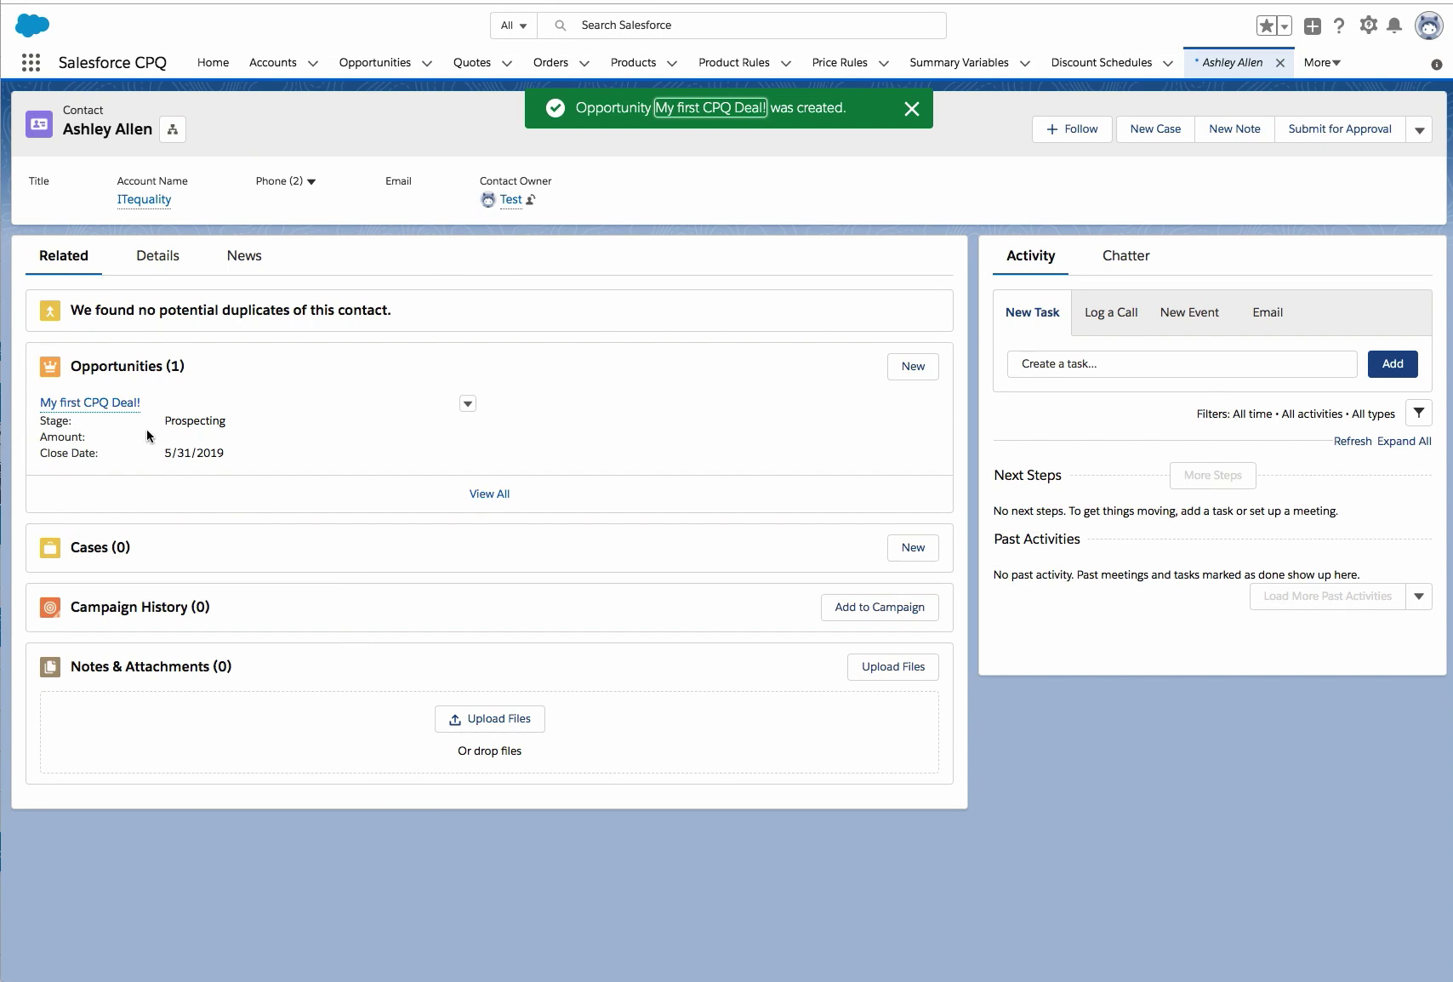
Step: Add a new quote to My first CPQ Deal! starting 5/31/2019 with a 12-month subscription term
click(107, 403)
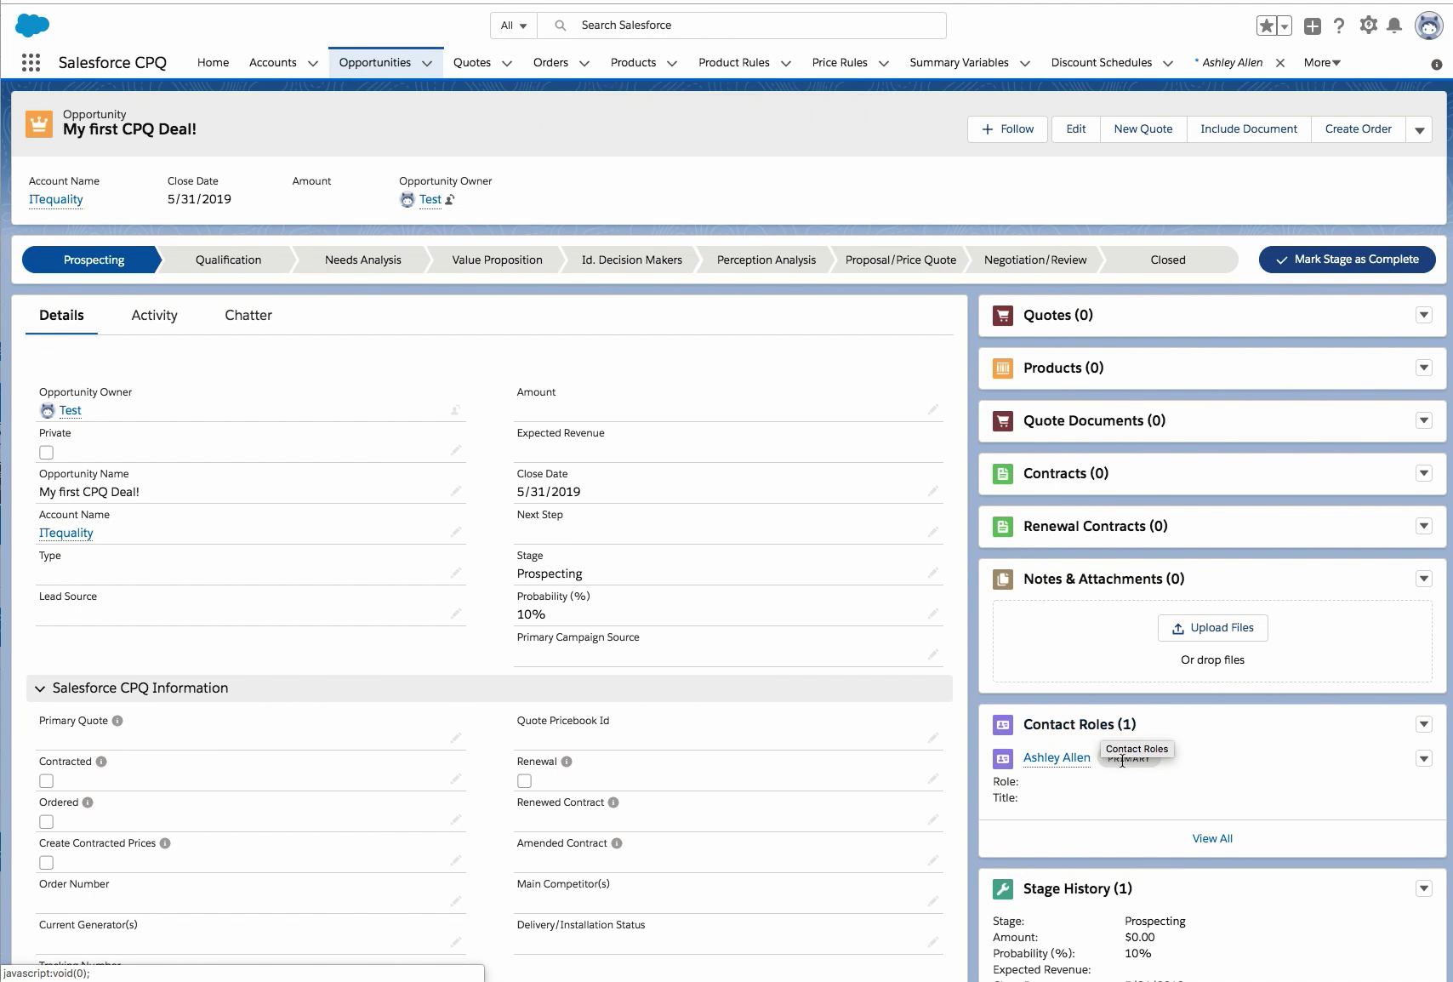
mouse_move(1070, 769)
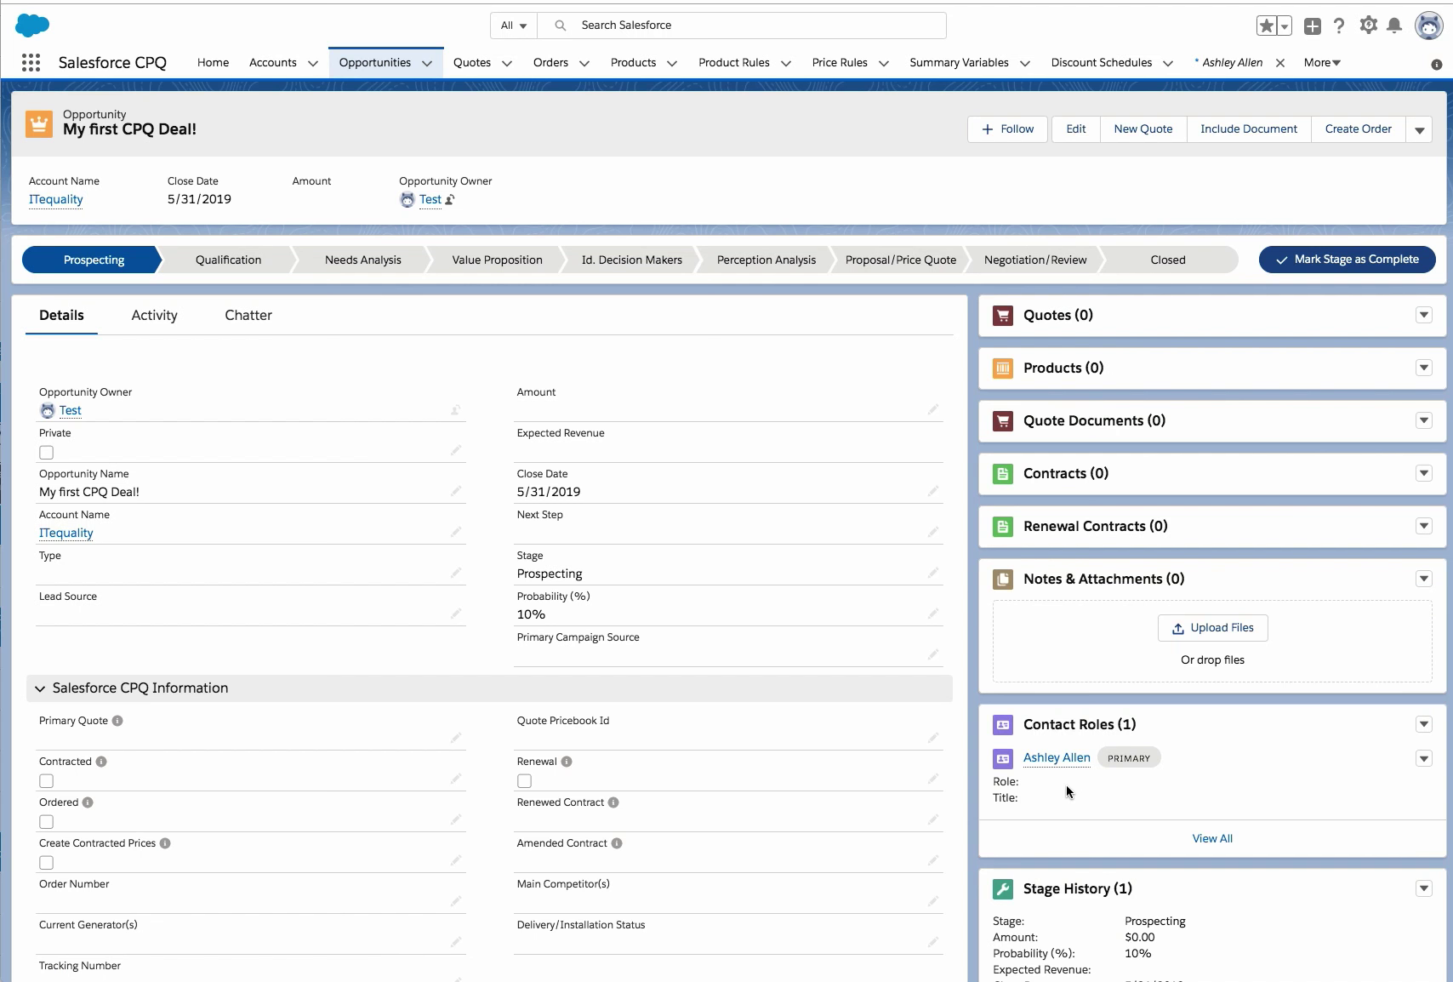
click(1166, 136)
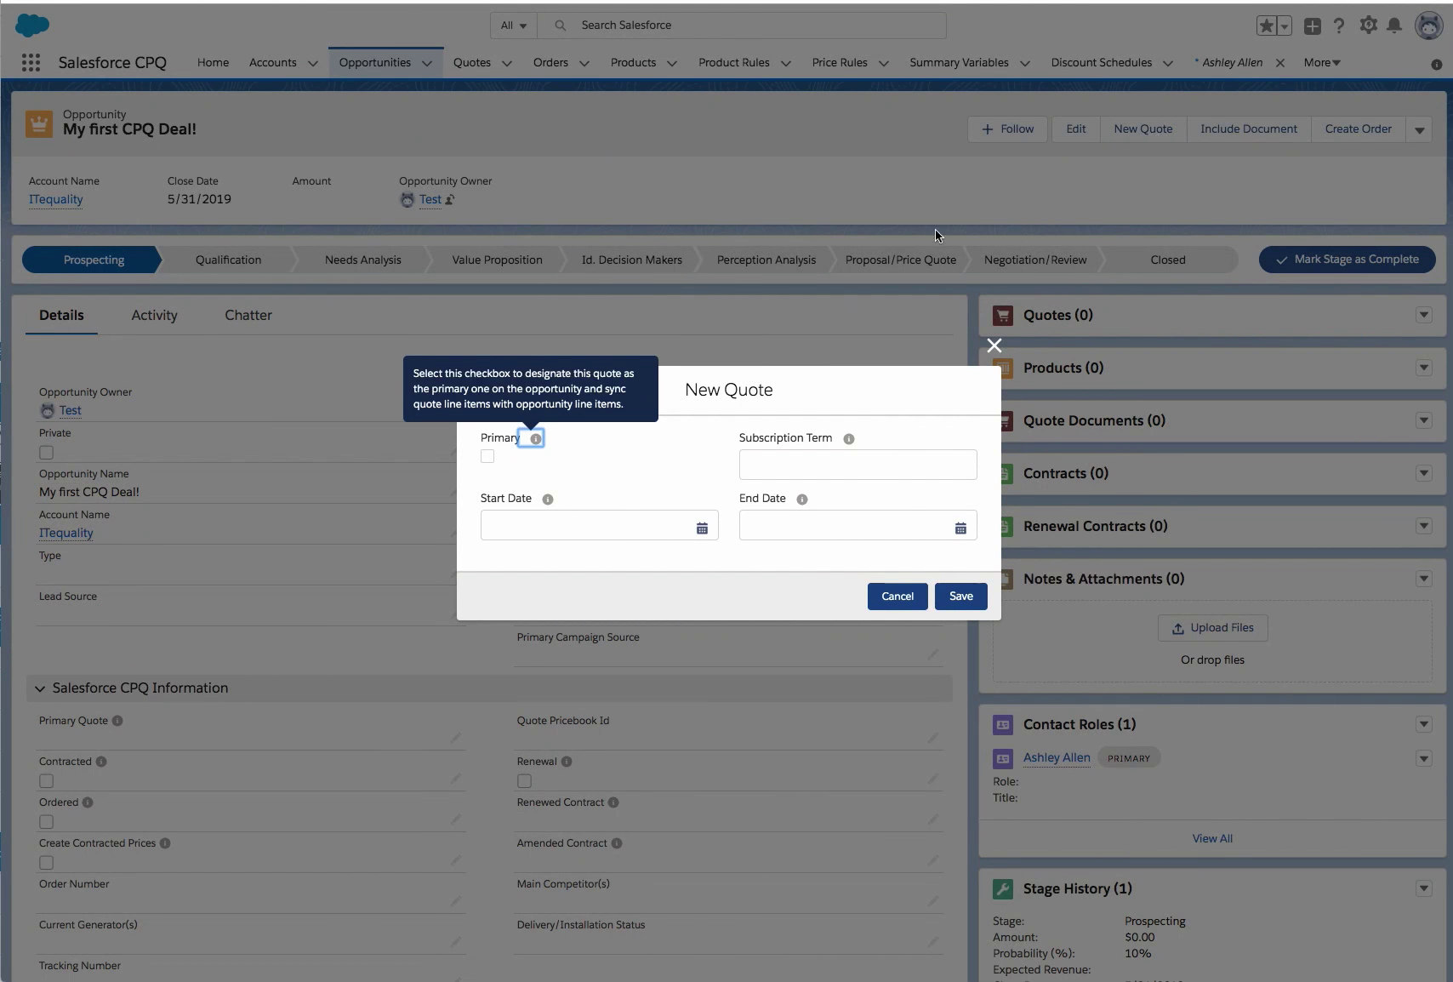
click(659, 523)
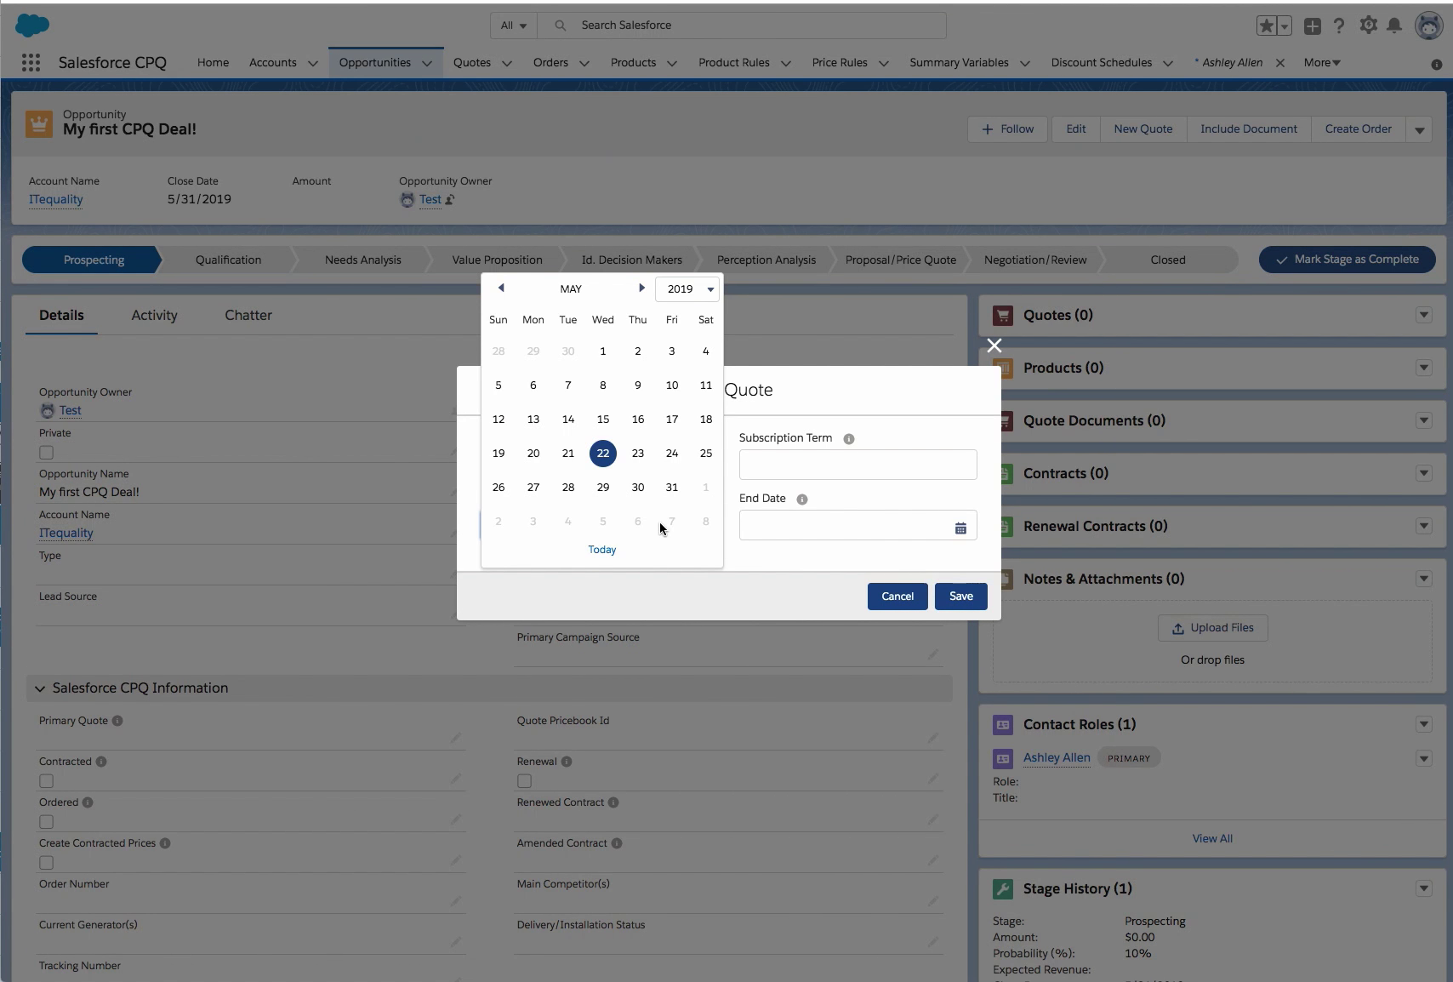
click(672, 489)
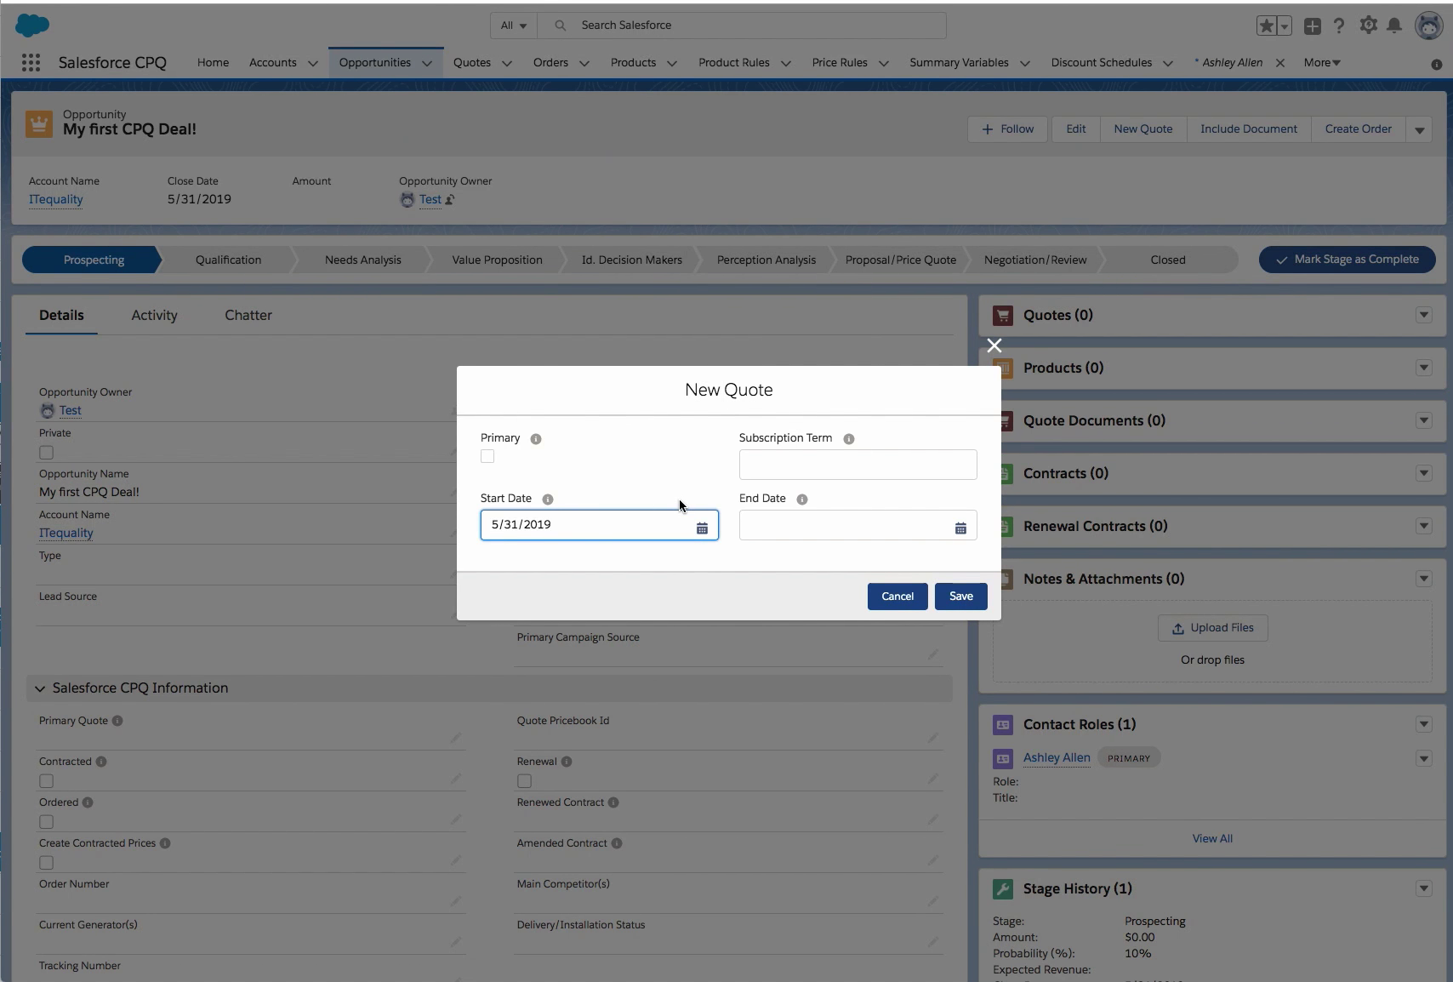
click(789, 461)
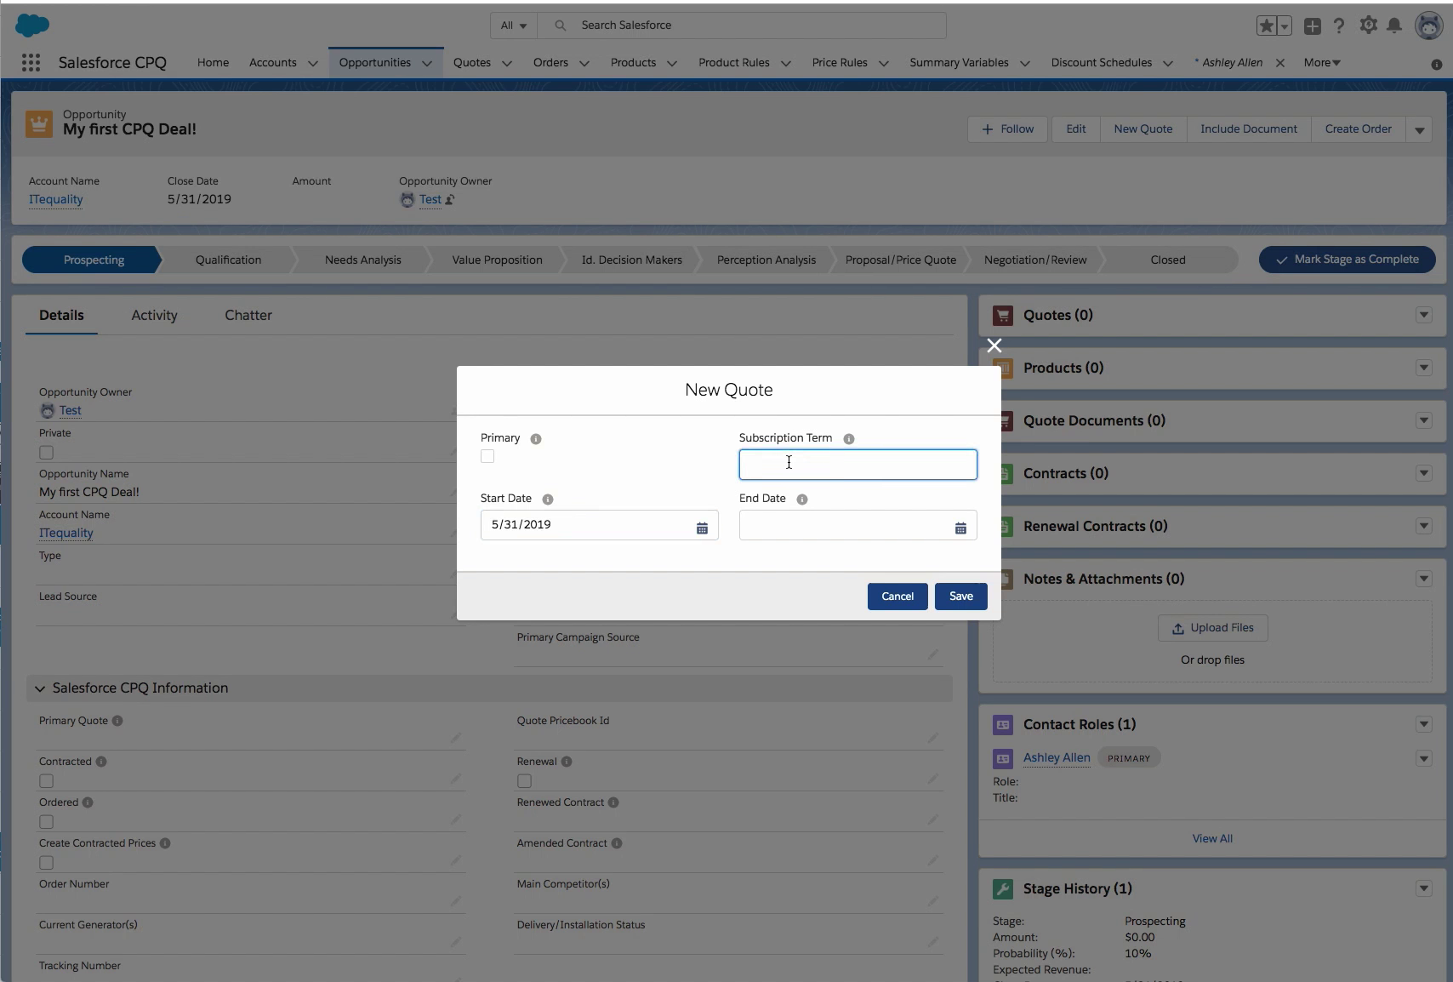
text(12)
click(968, 599)
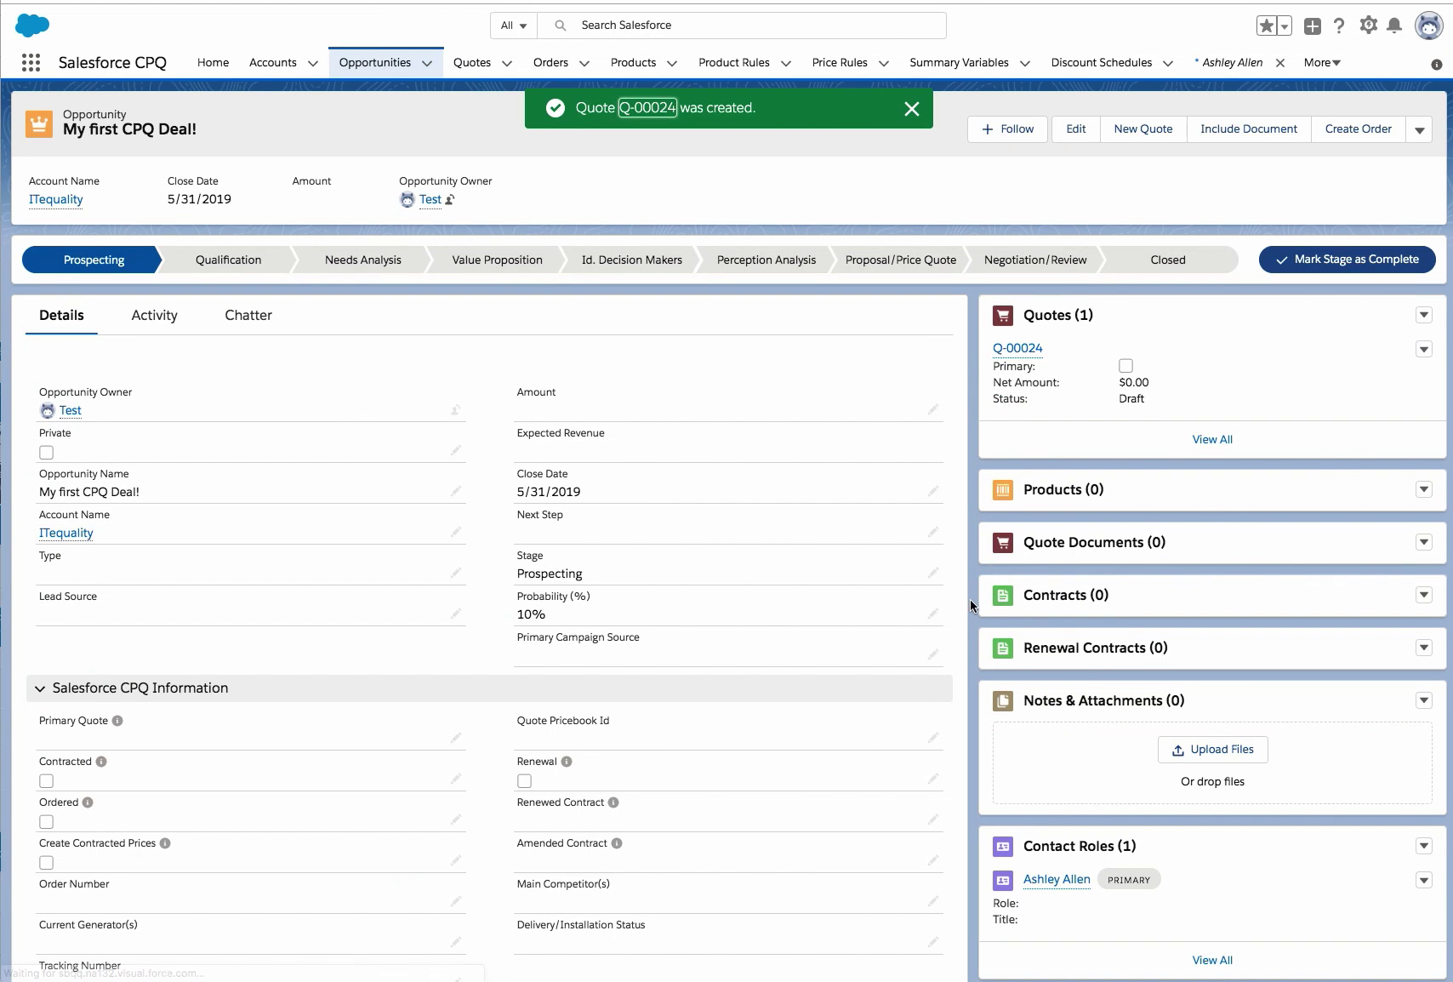
Step: Open quote Q-00024's line editor and confirm the Standard Price Book
double_click(1021, 364)
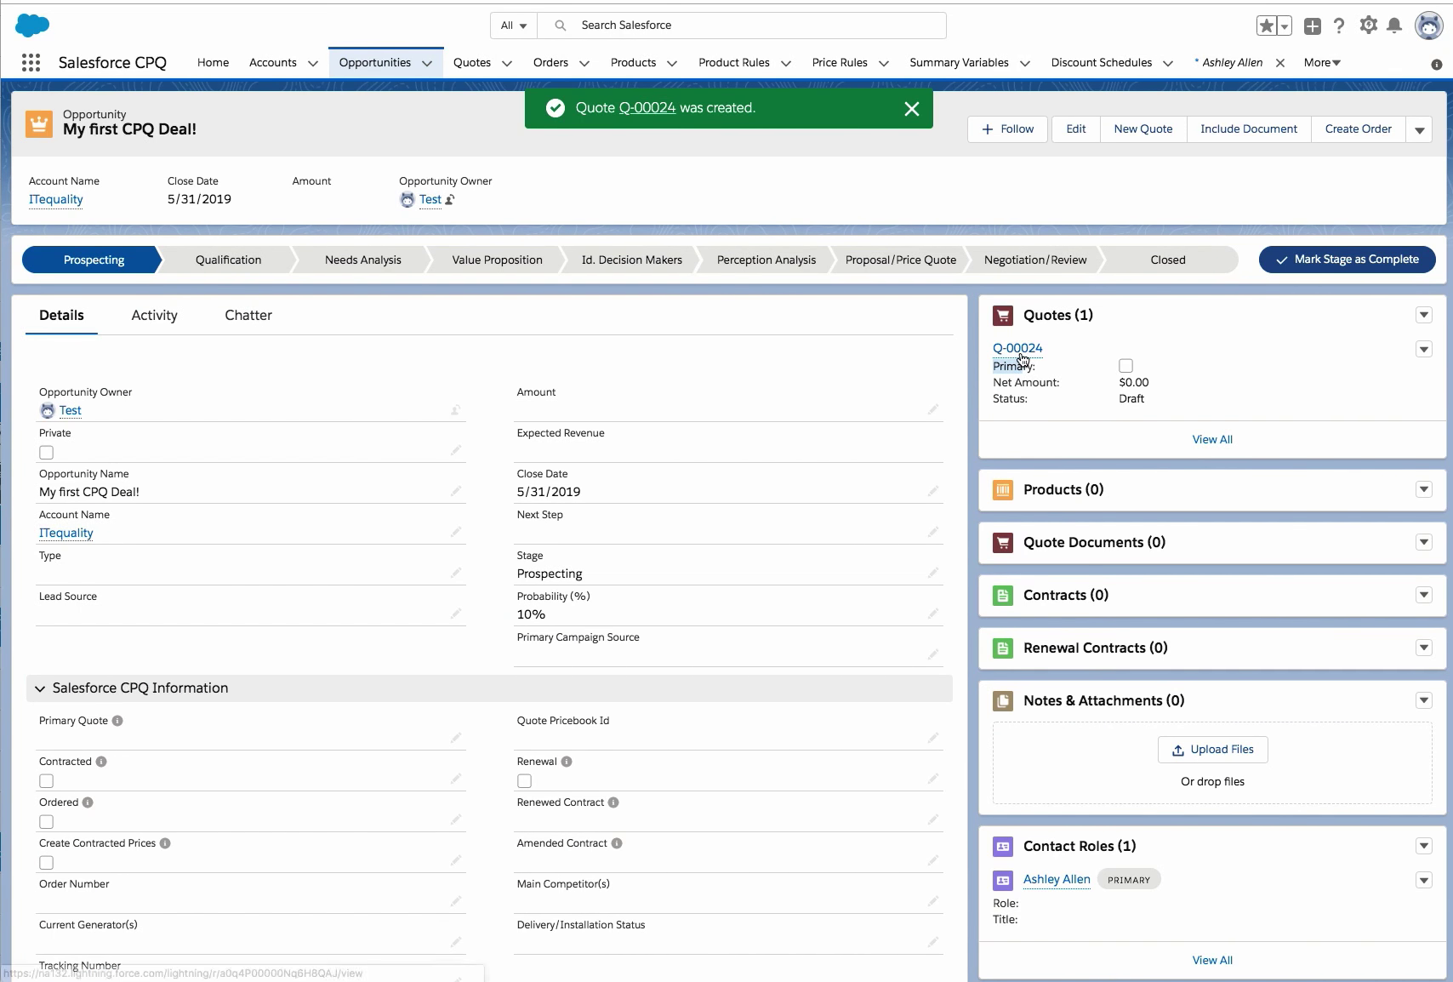
click(1021, 350)
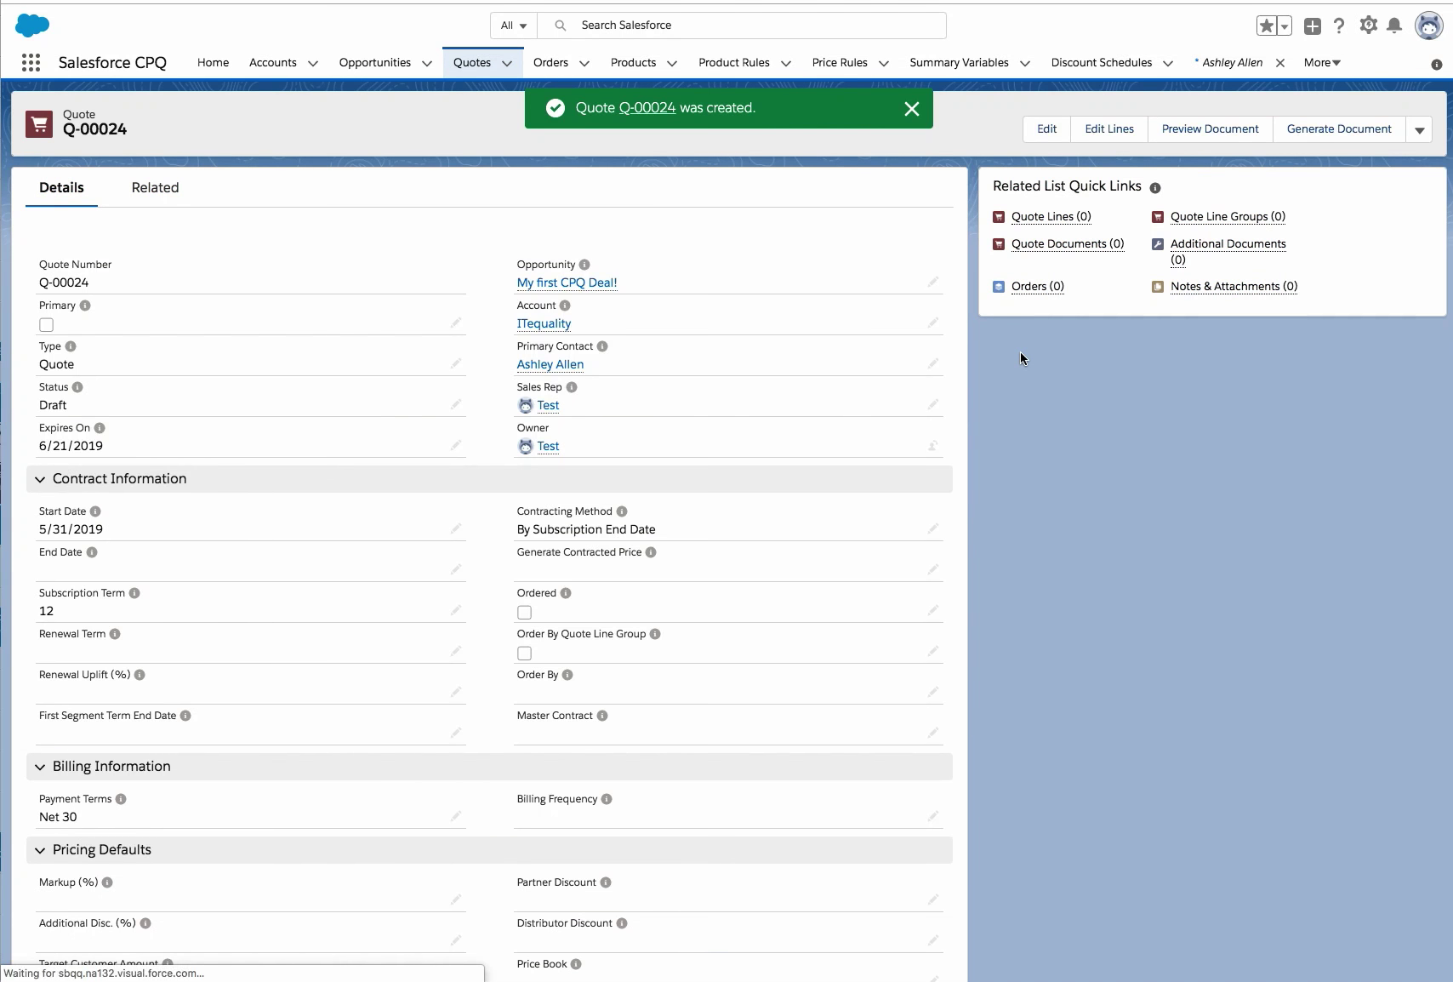
click(1109, 132)
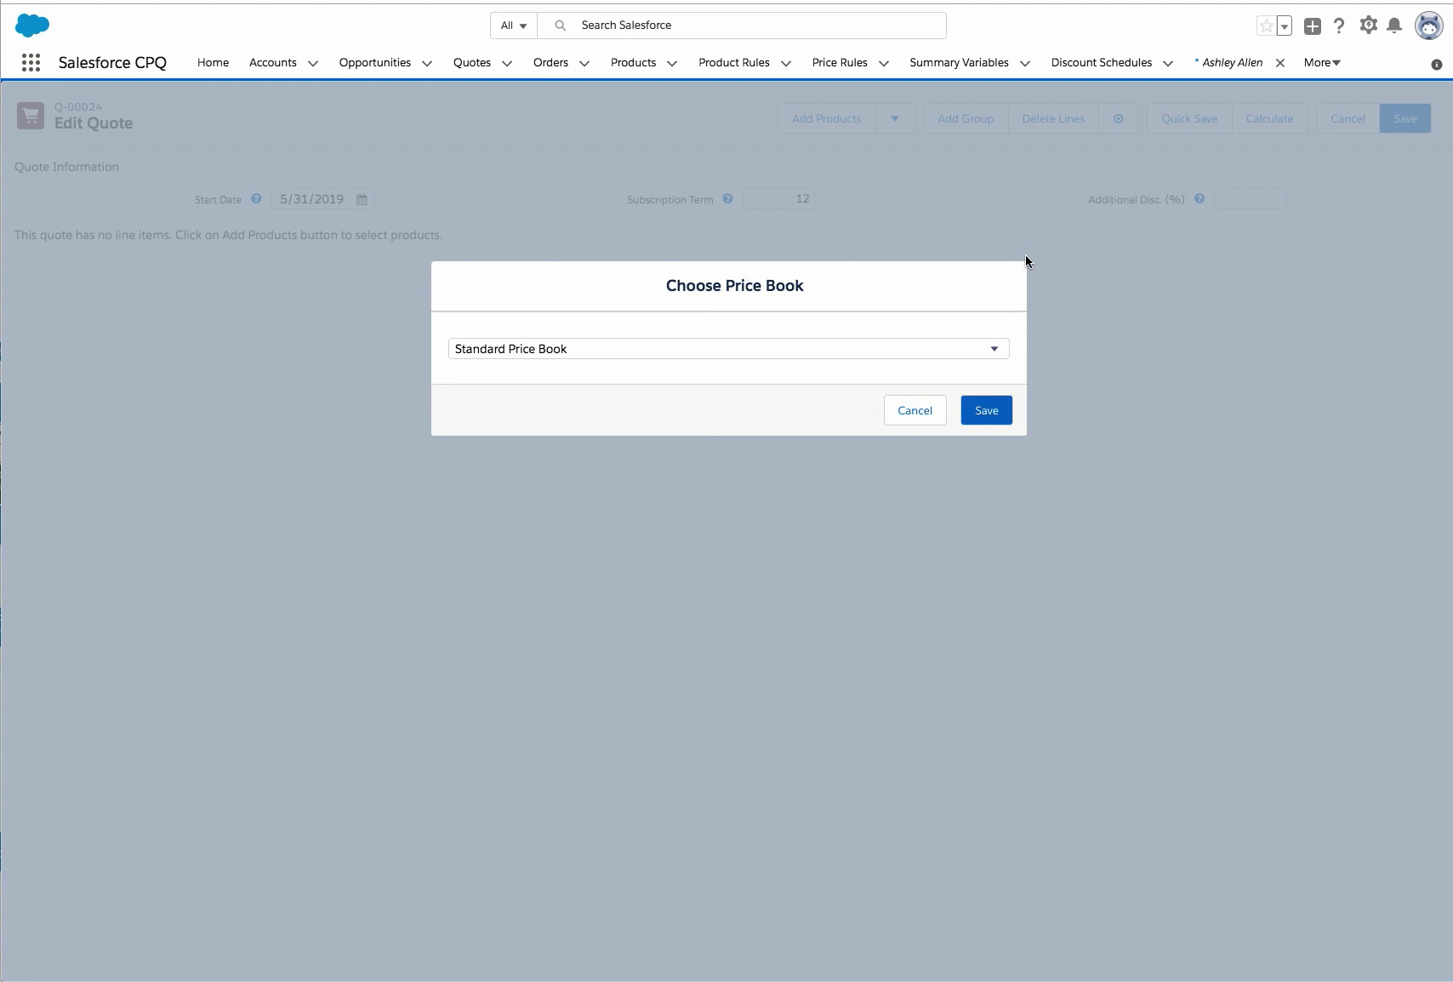
click(937, 351)
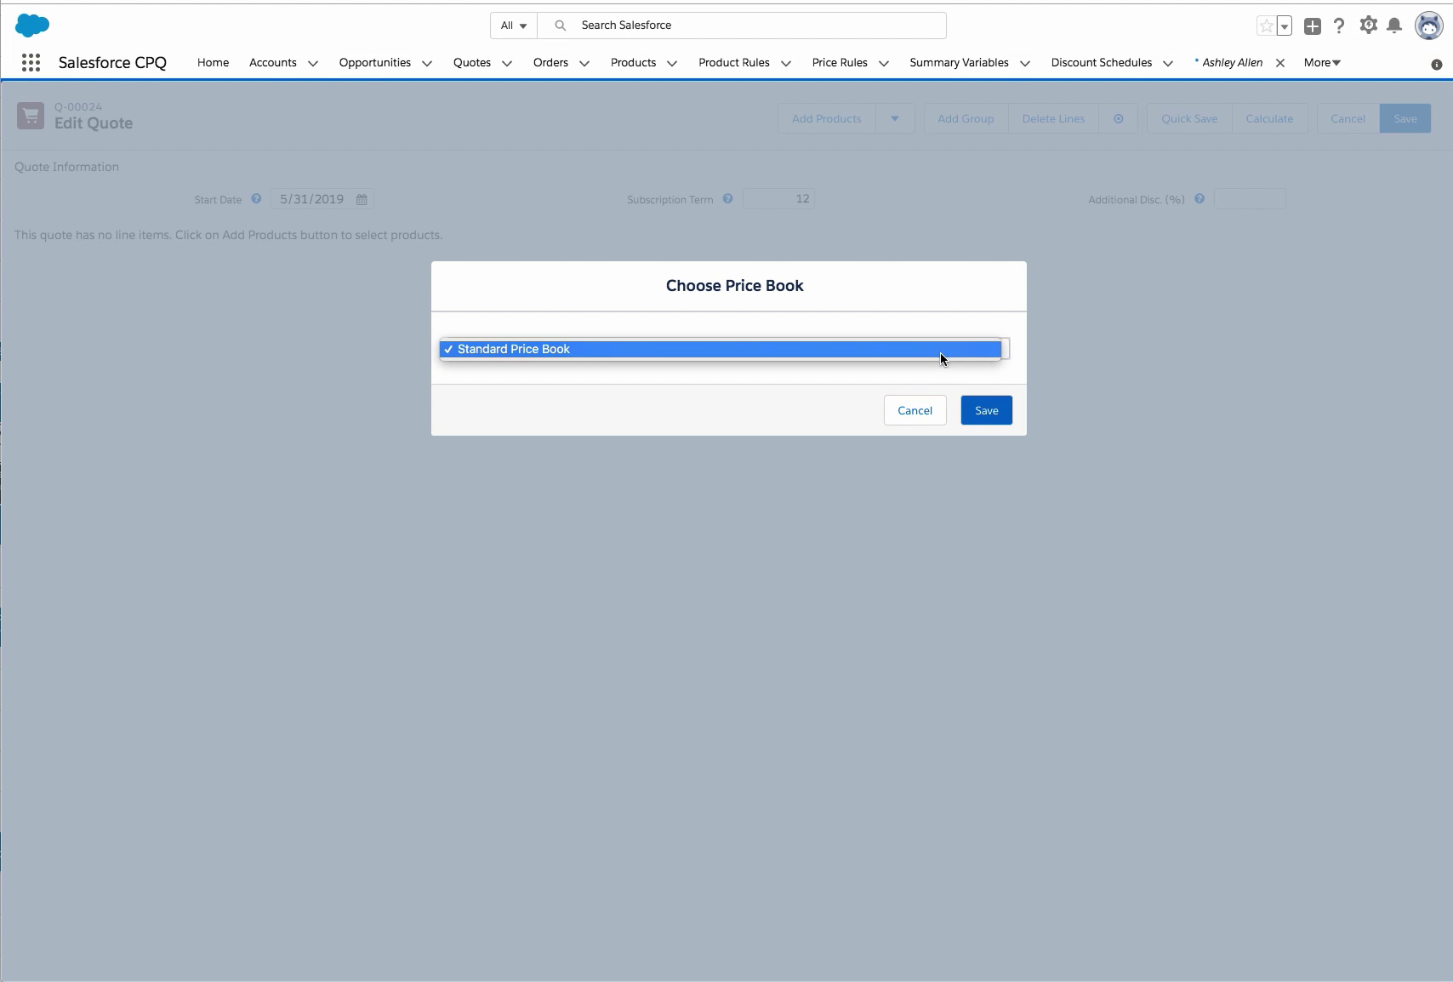
click(985, 416)
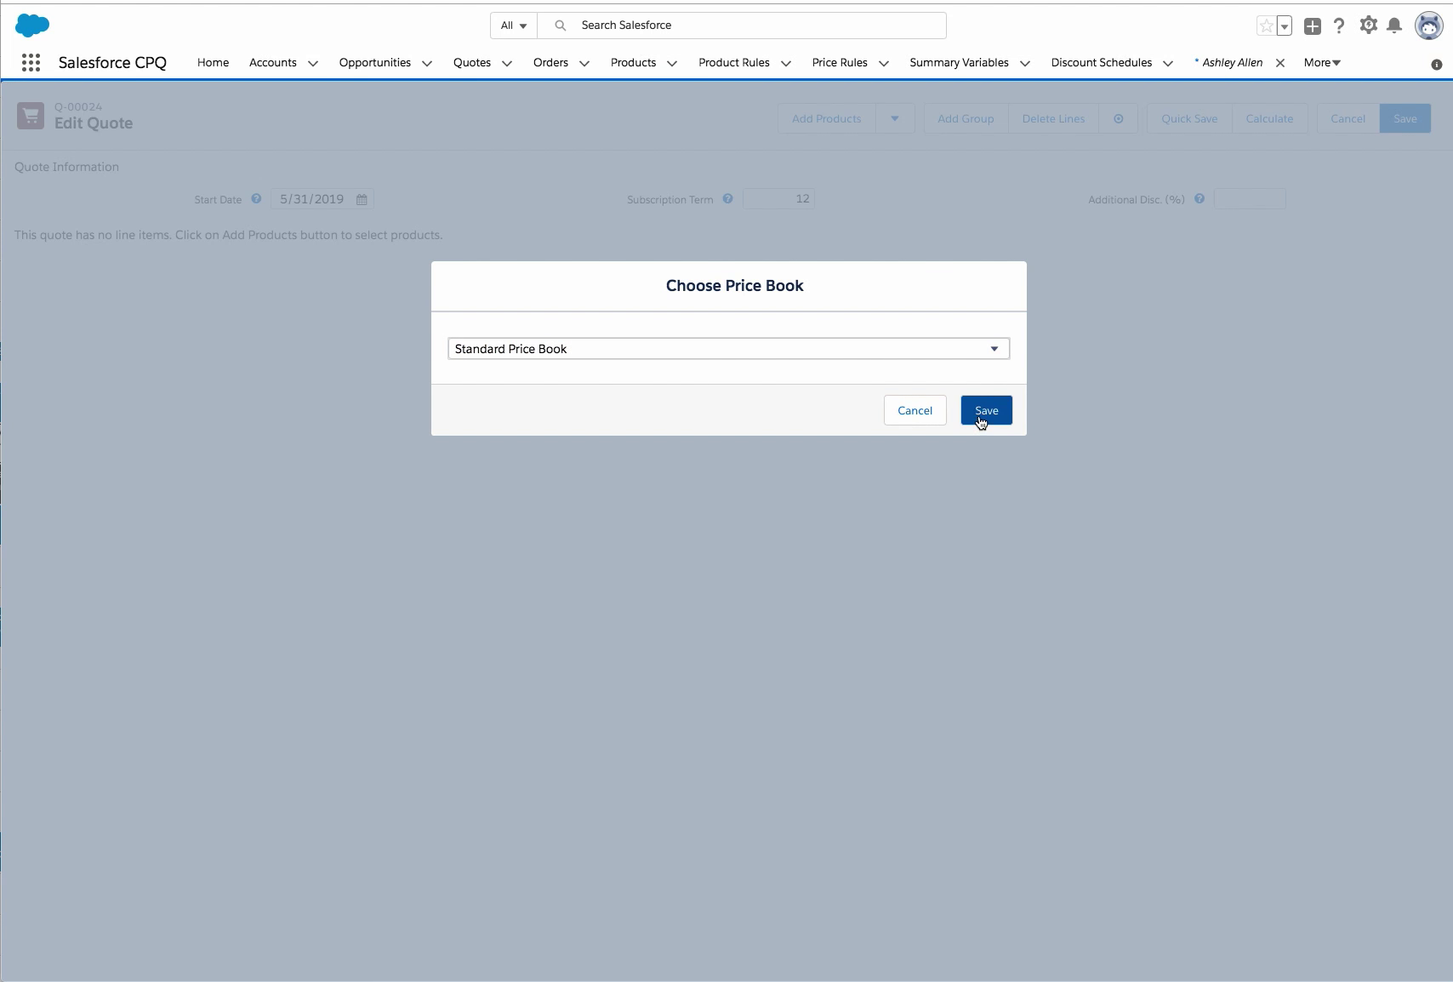
click(980, 420)
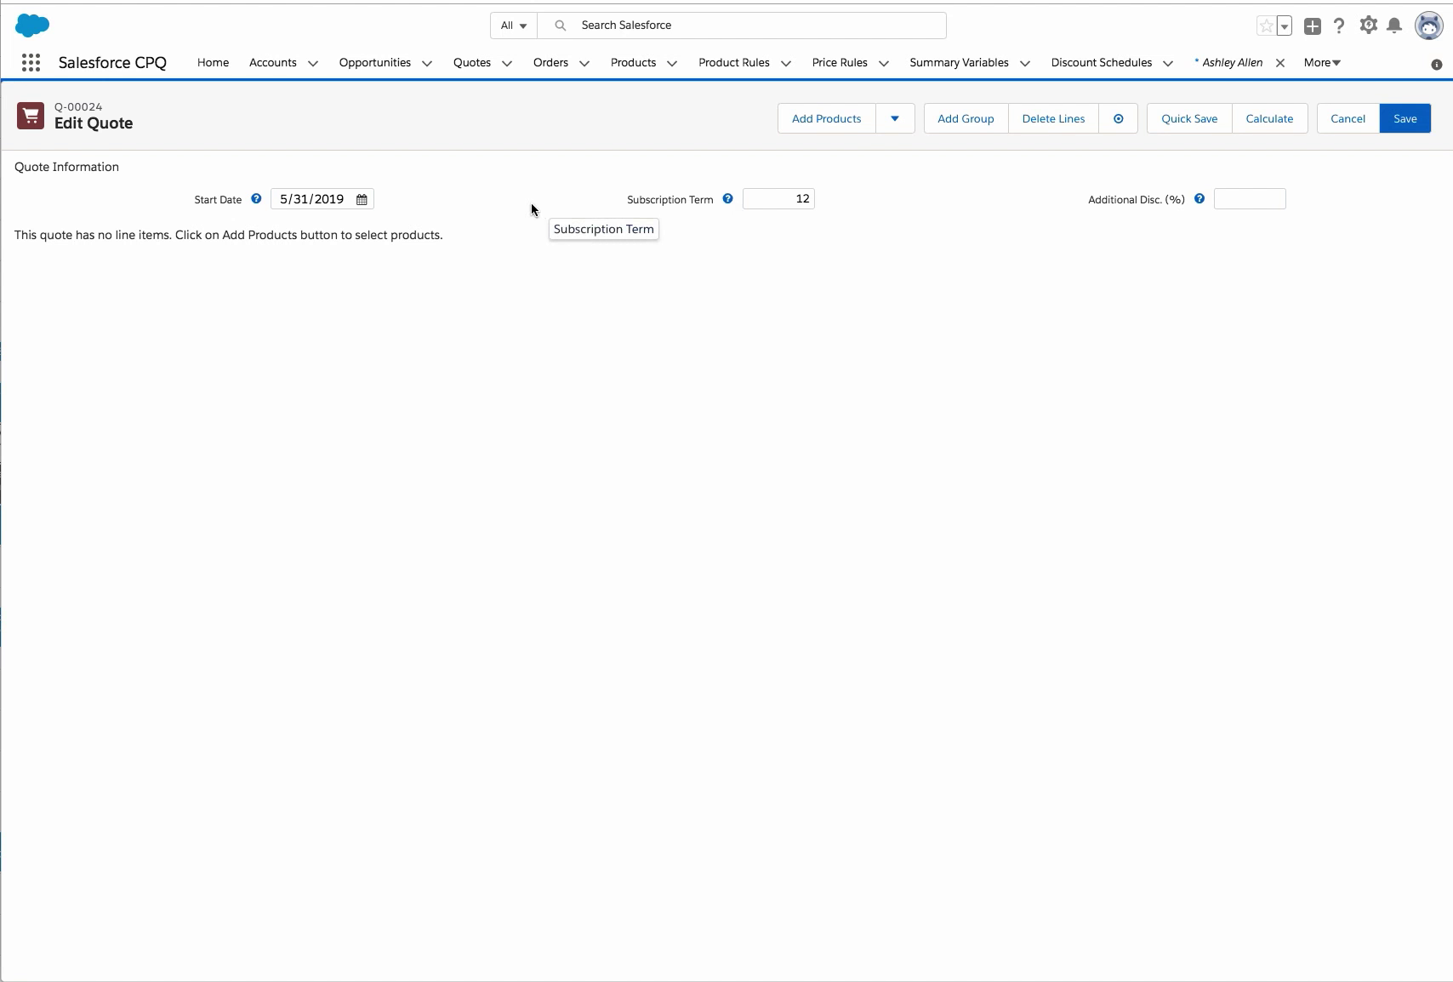
Step: Start adding products and filter the product list to the Service family
click(813, 128)
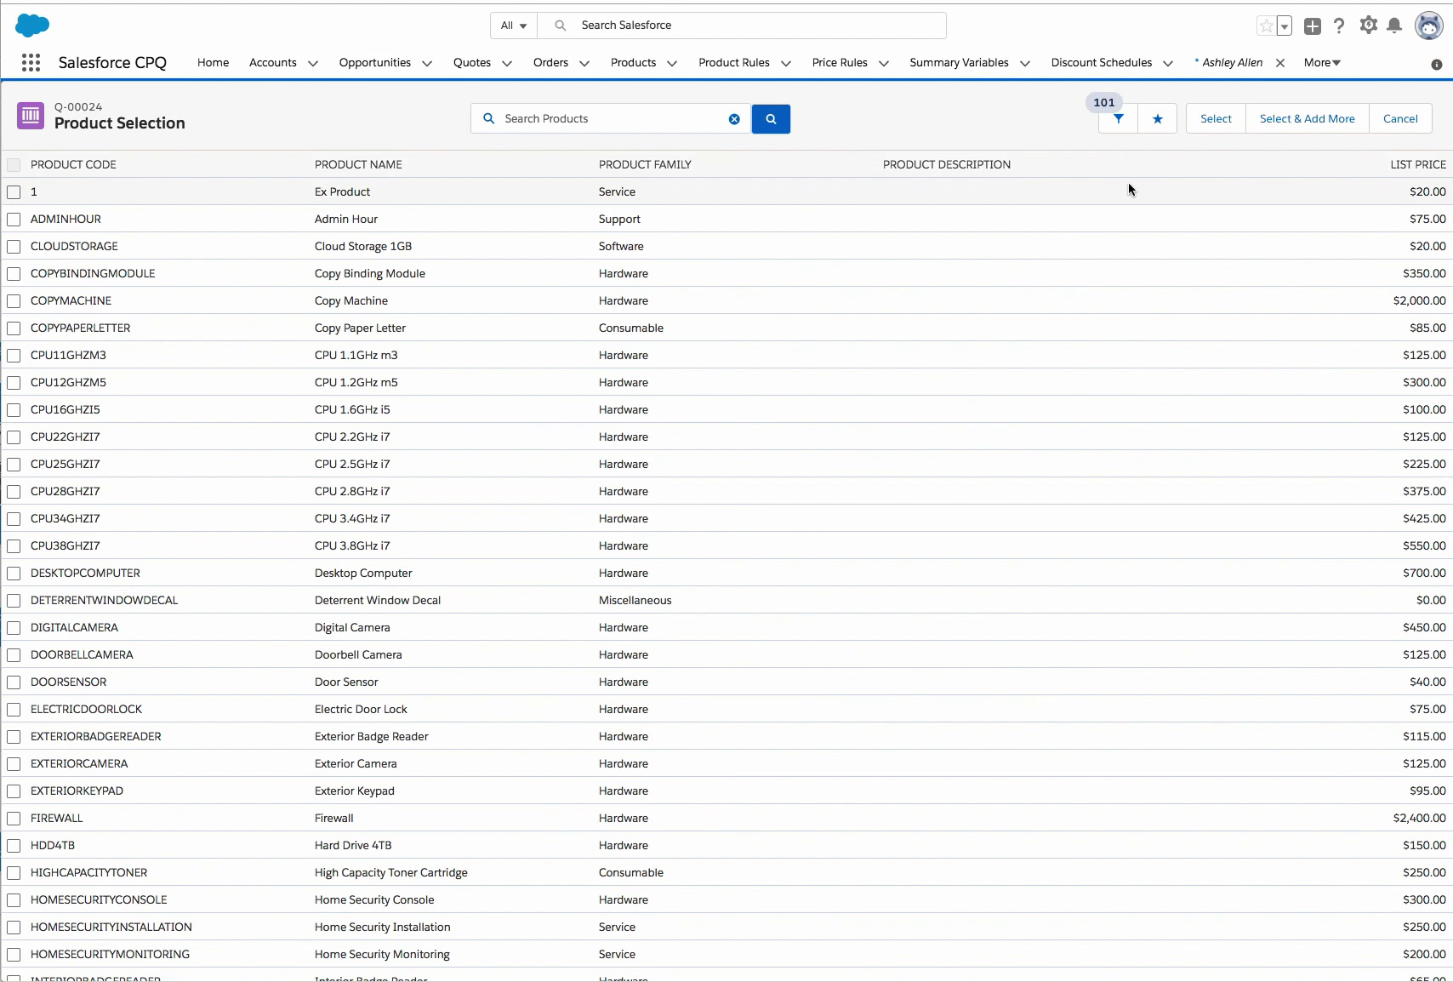
click(1120, 129)
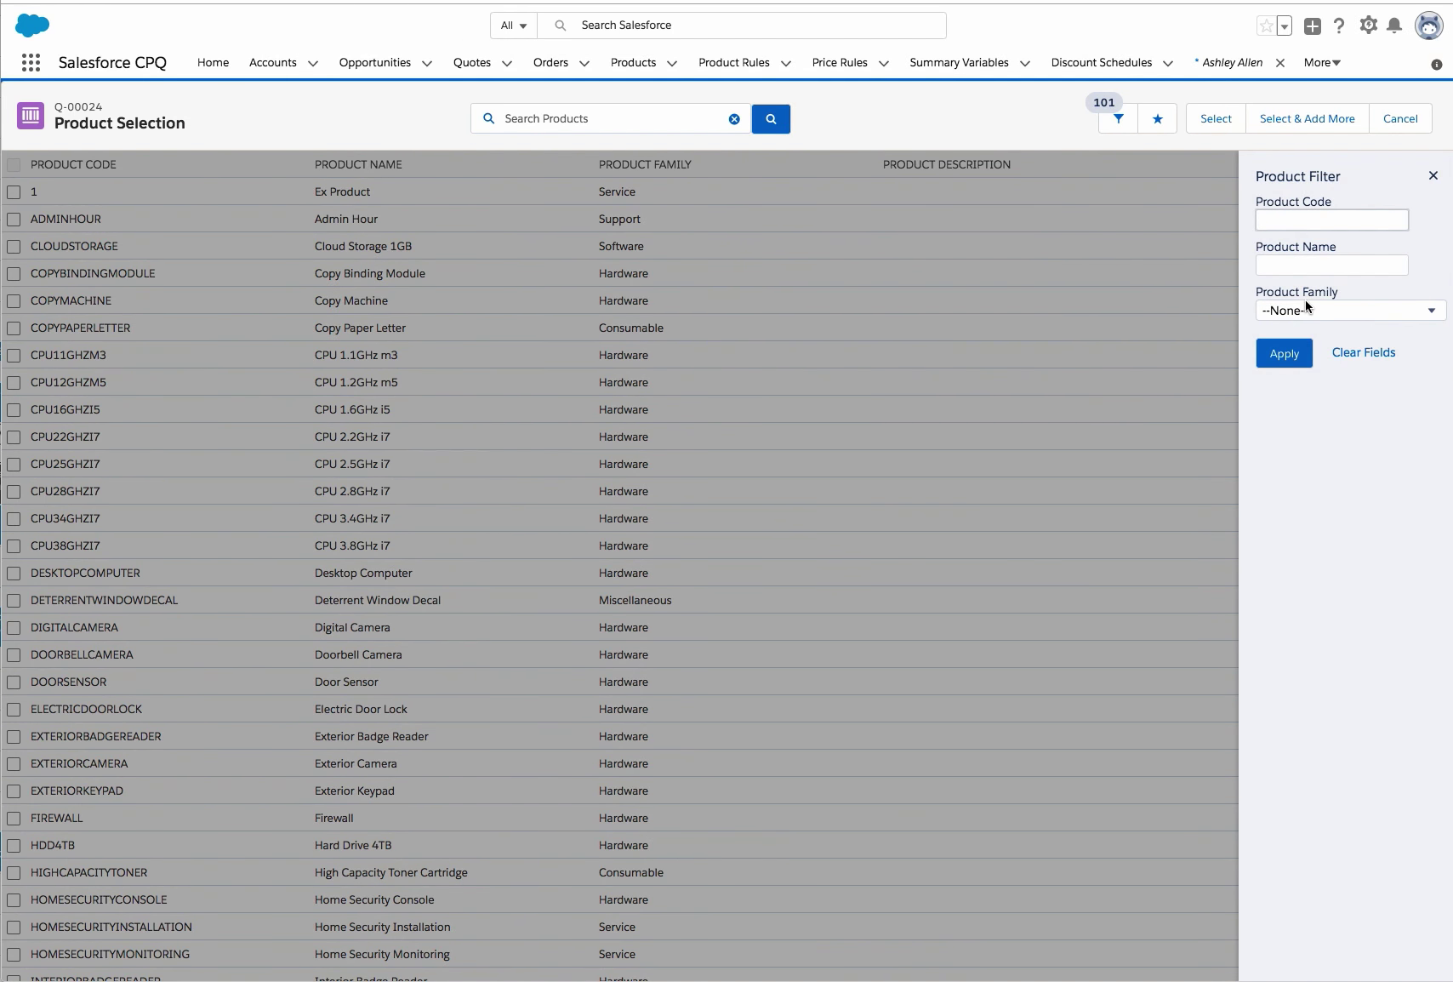
click(1311, 311)
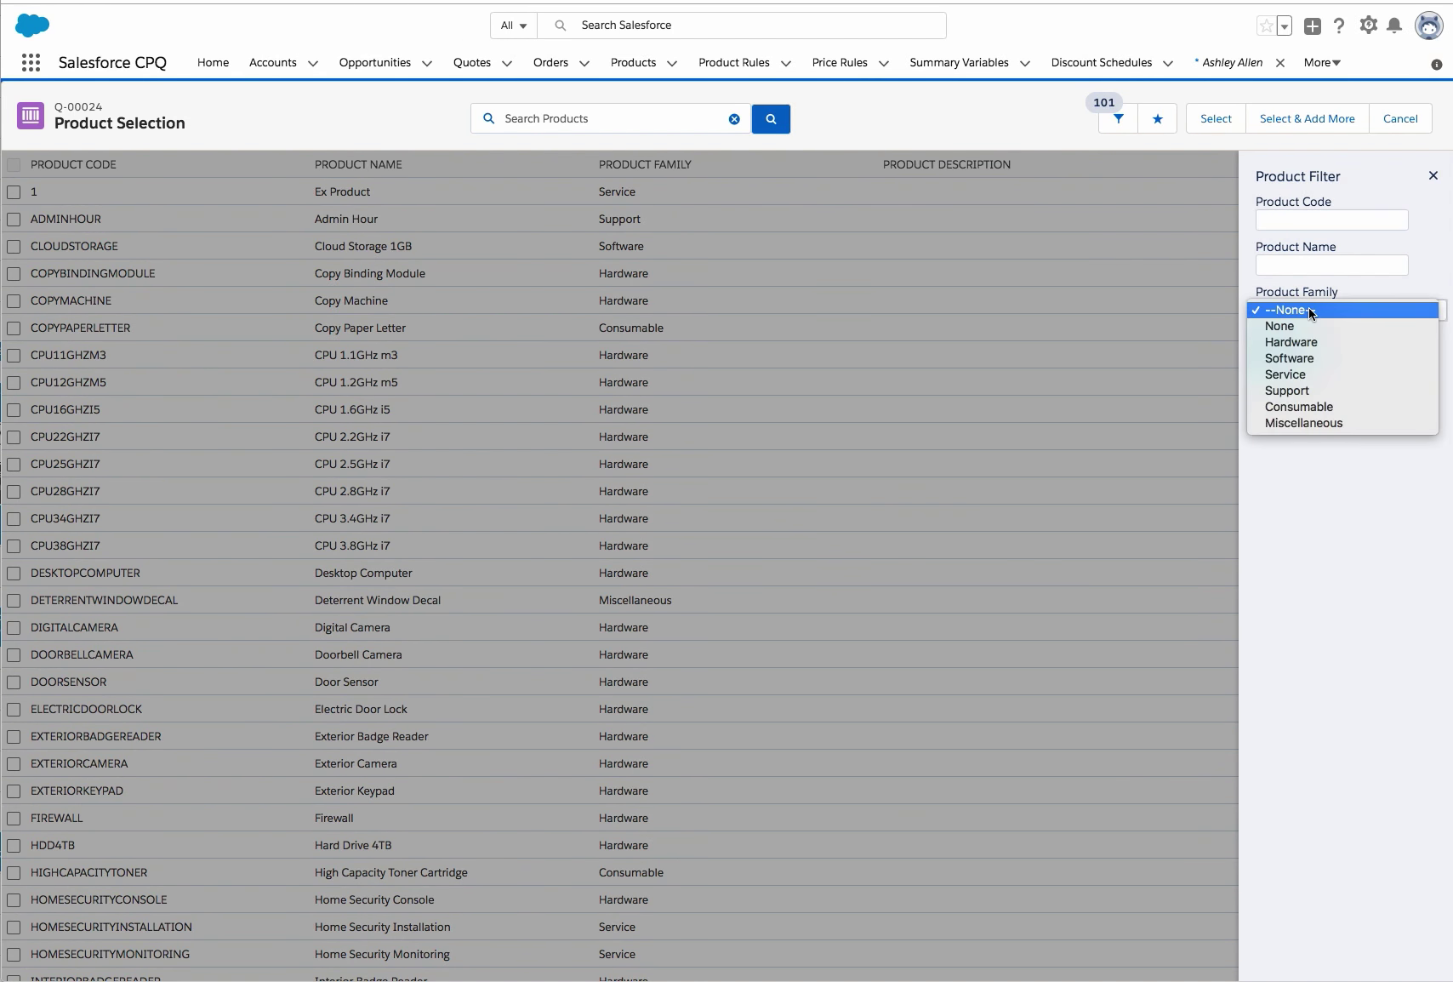
click(1318, 377)
click(1272, 353)
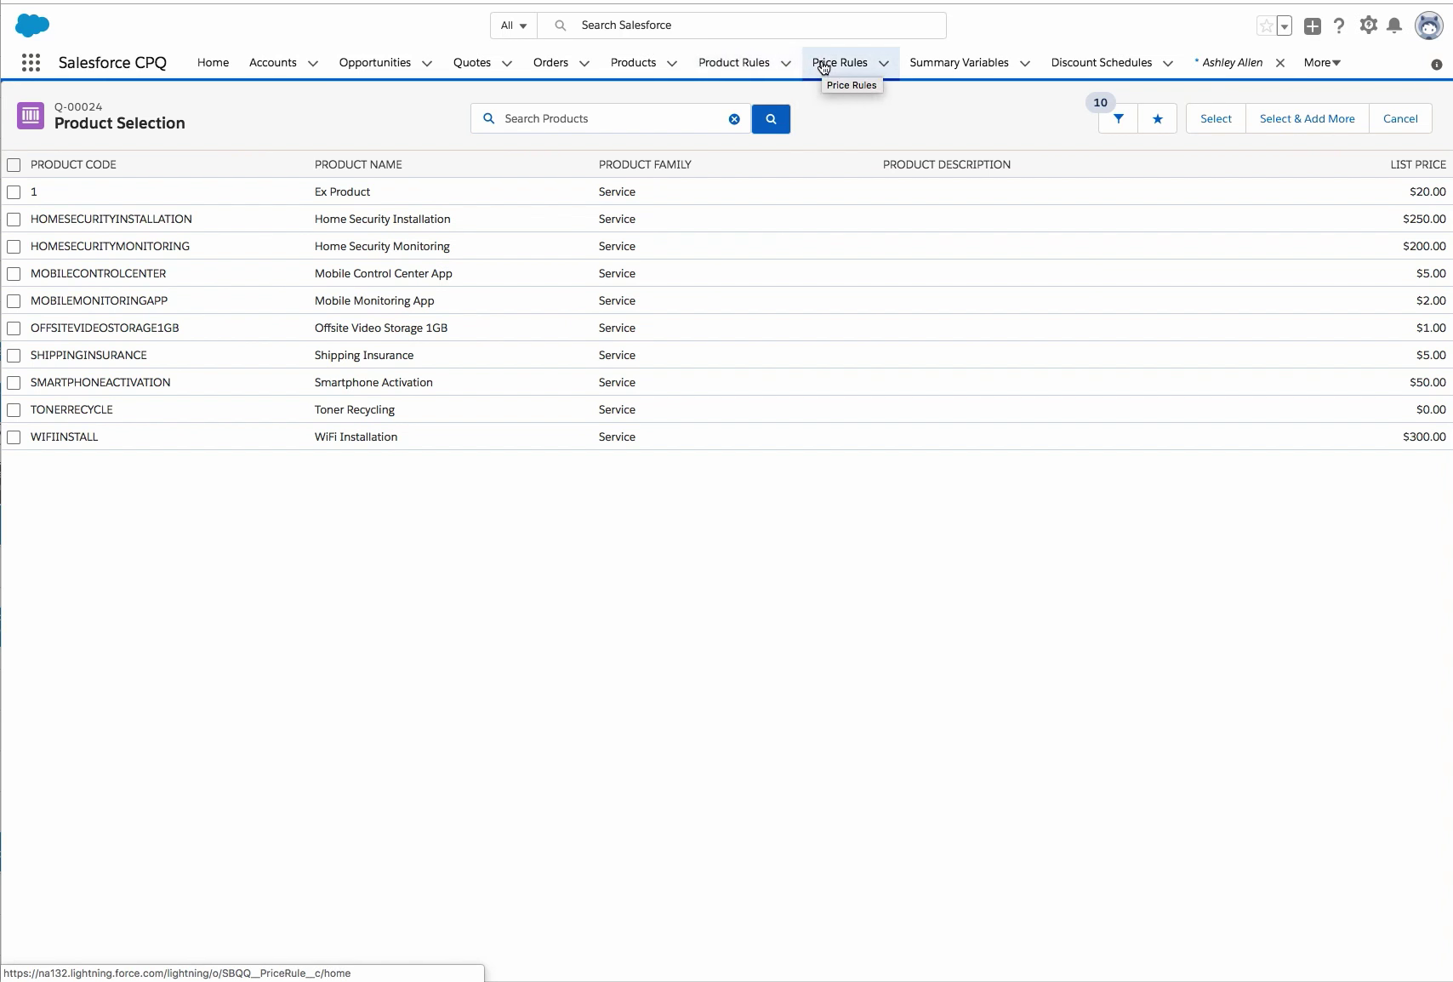
click(628, 64)
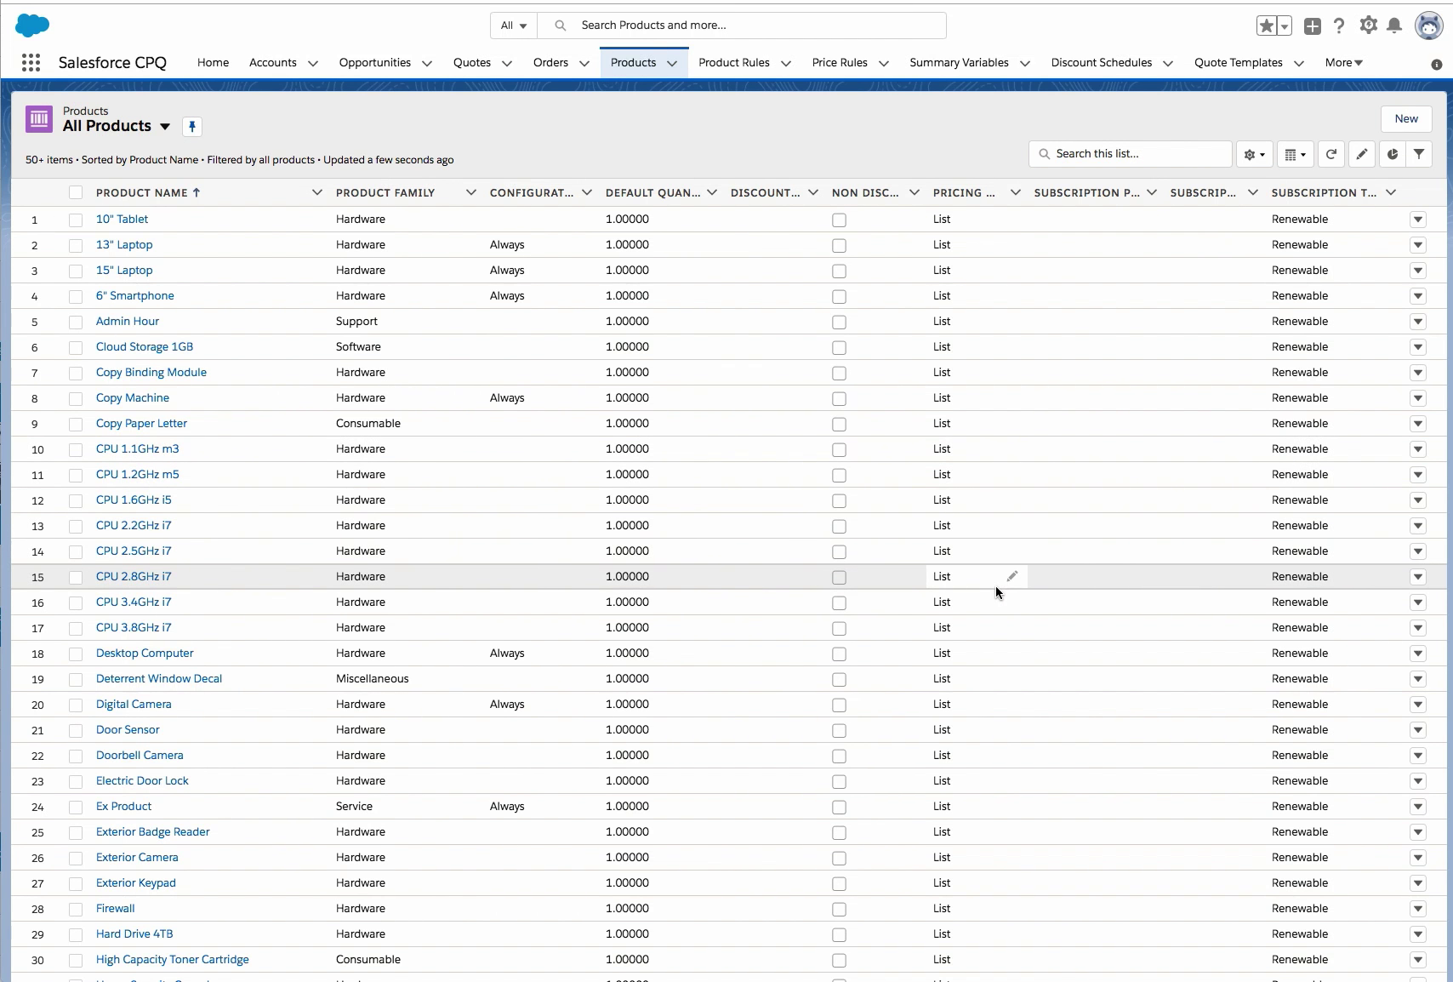
click(1195, 195)
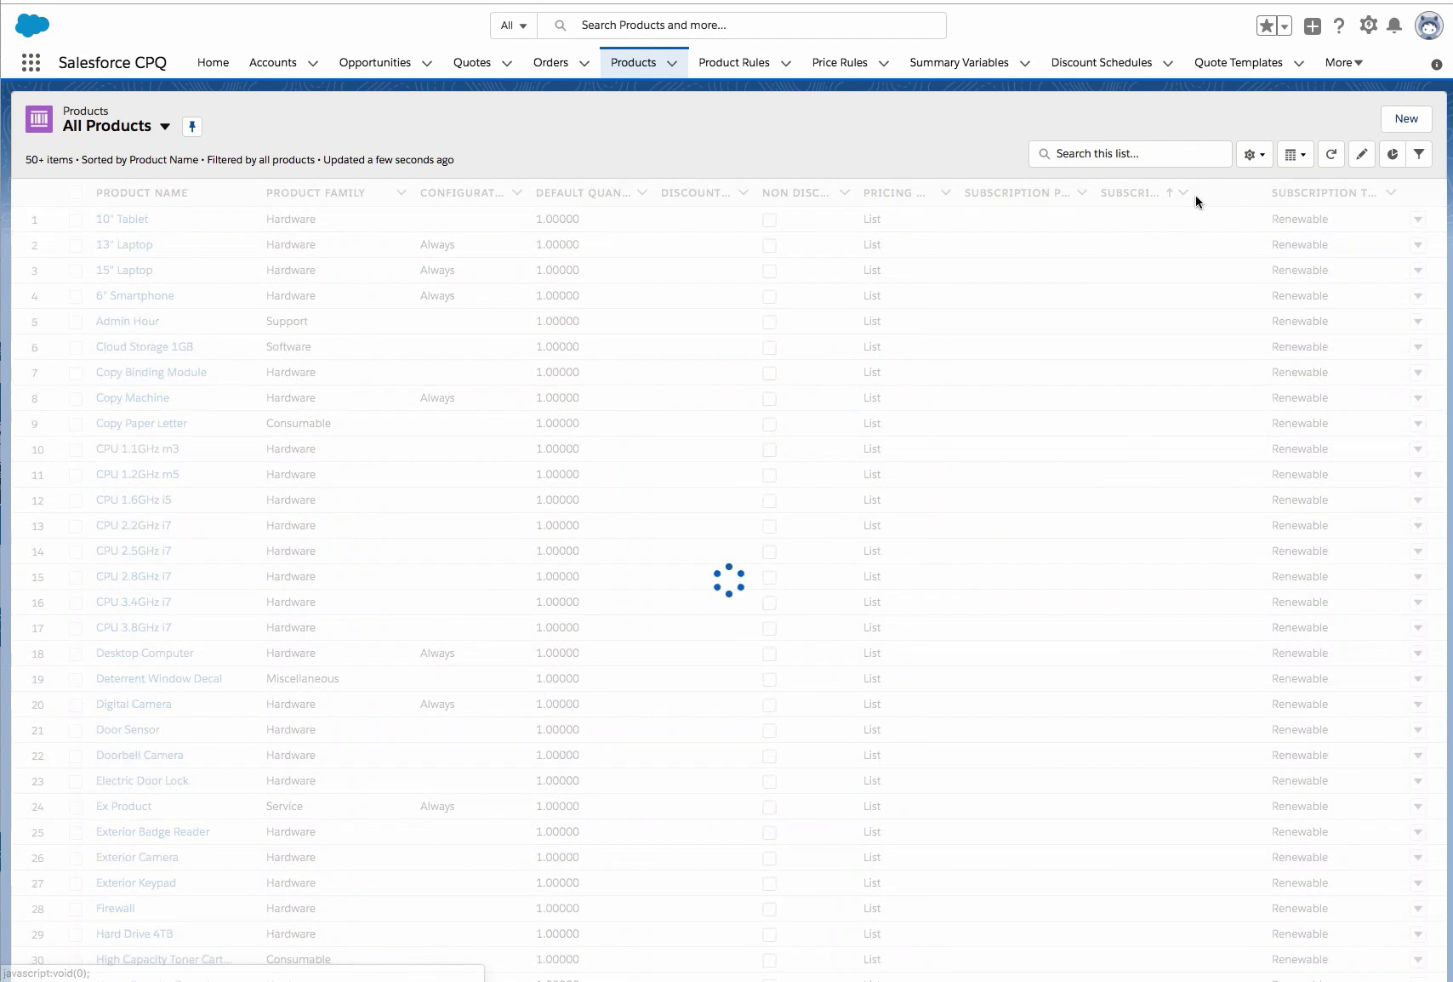
click(1192, 196)
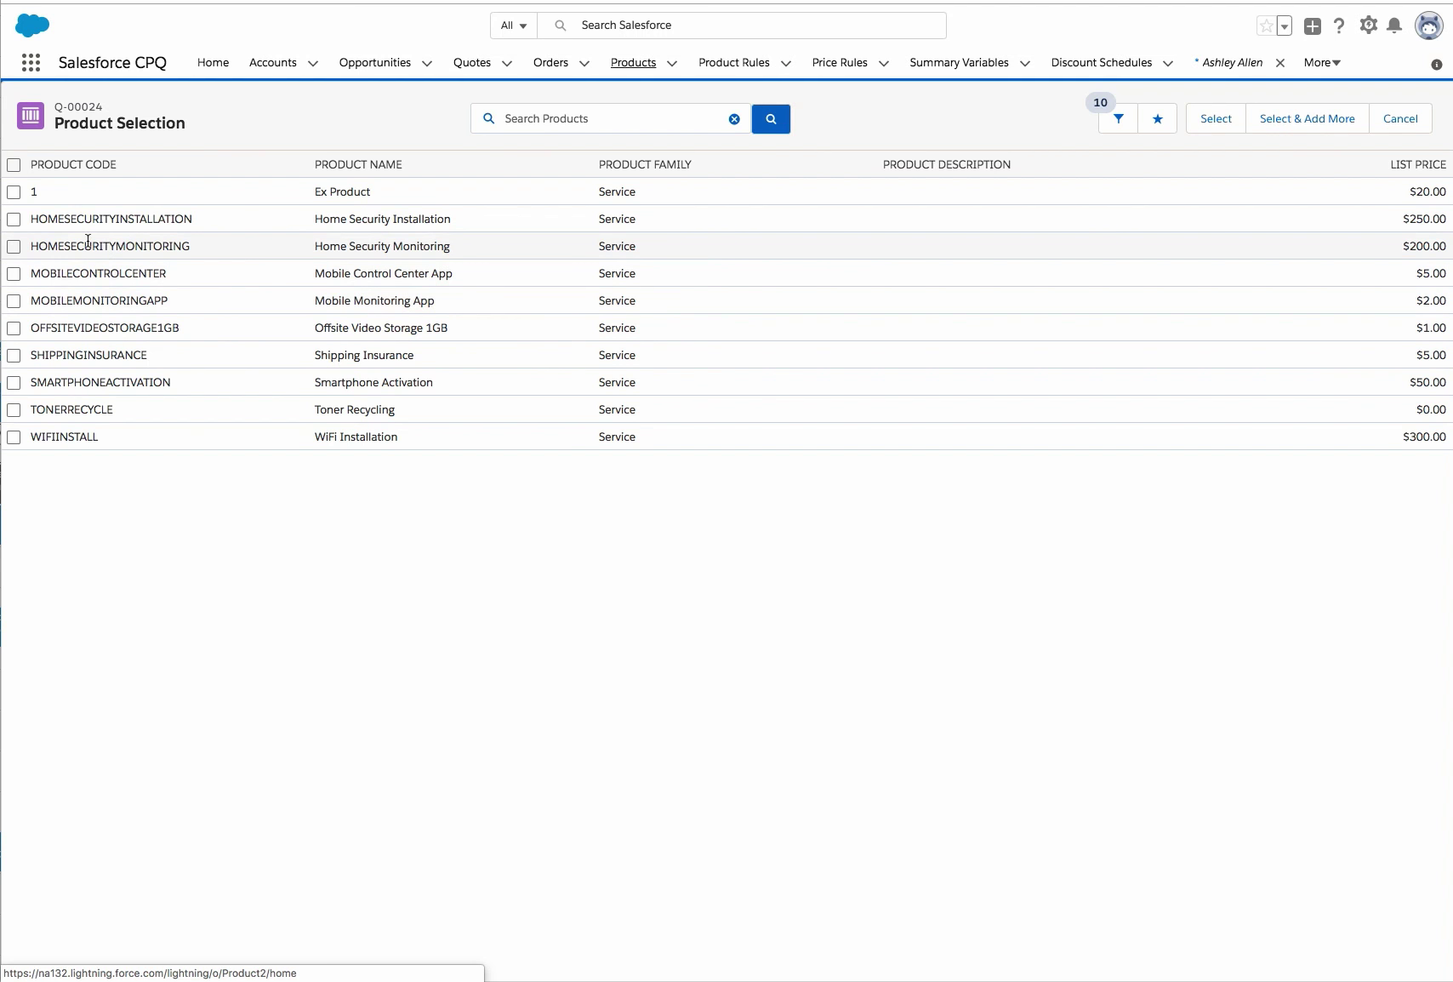
Step: Add Home Security Installation and Home Security Monitoring to the quote
click(14, 221)
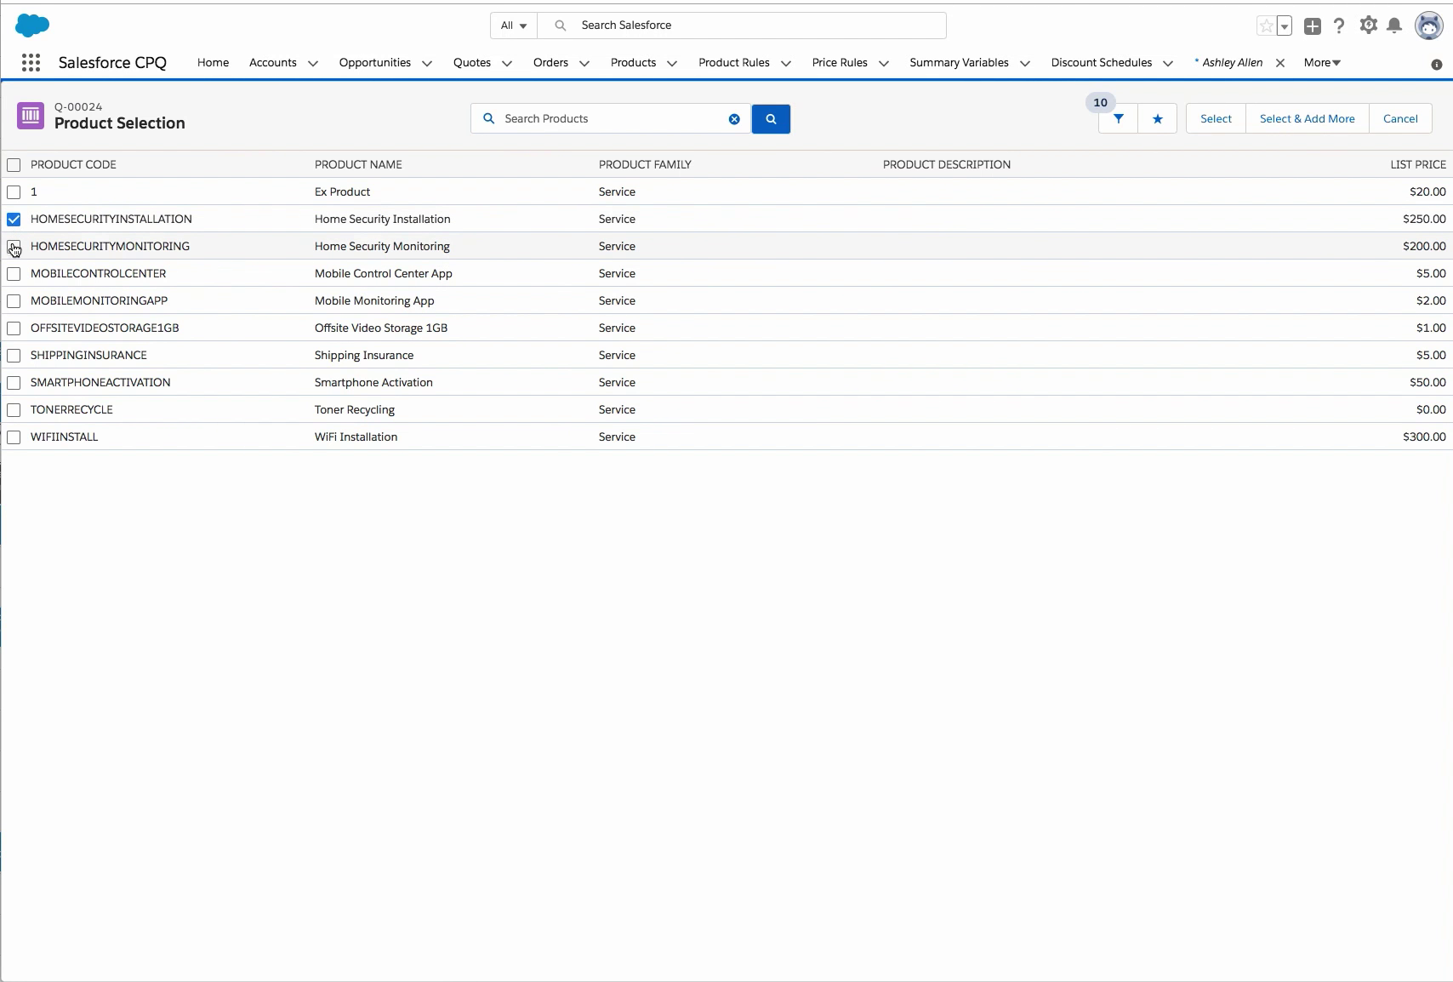
click(13, 247)
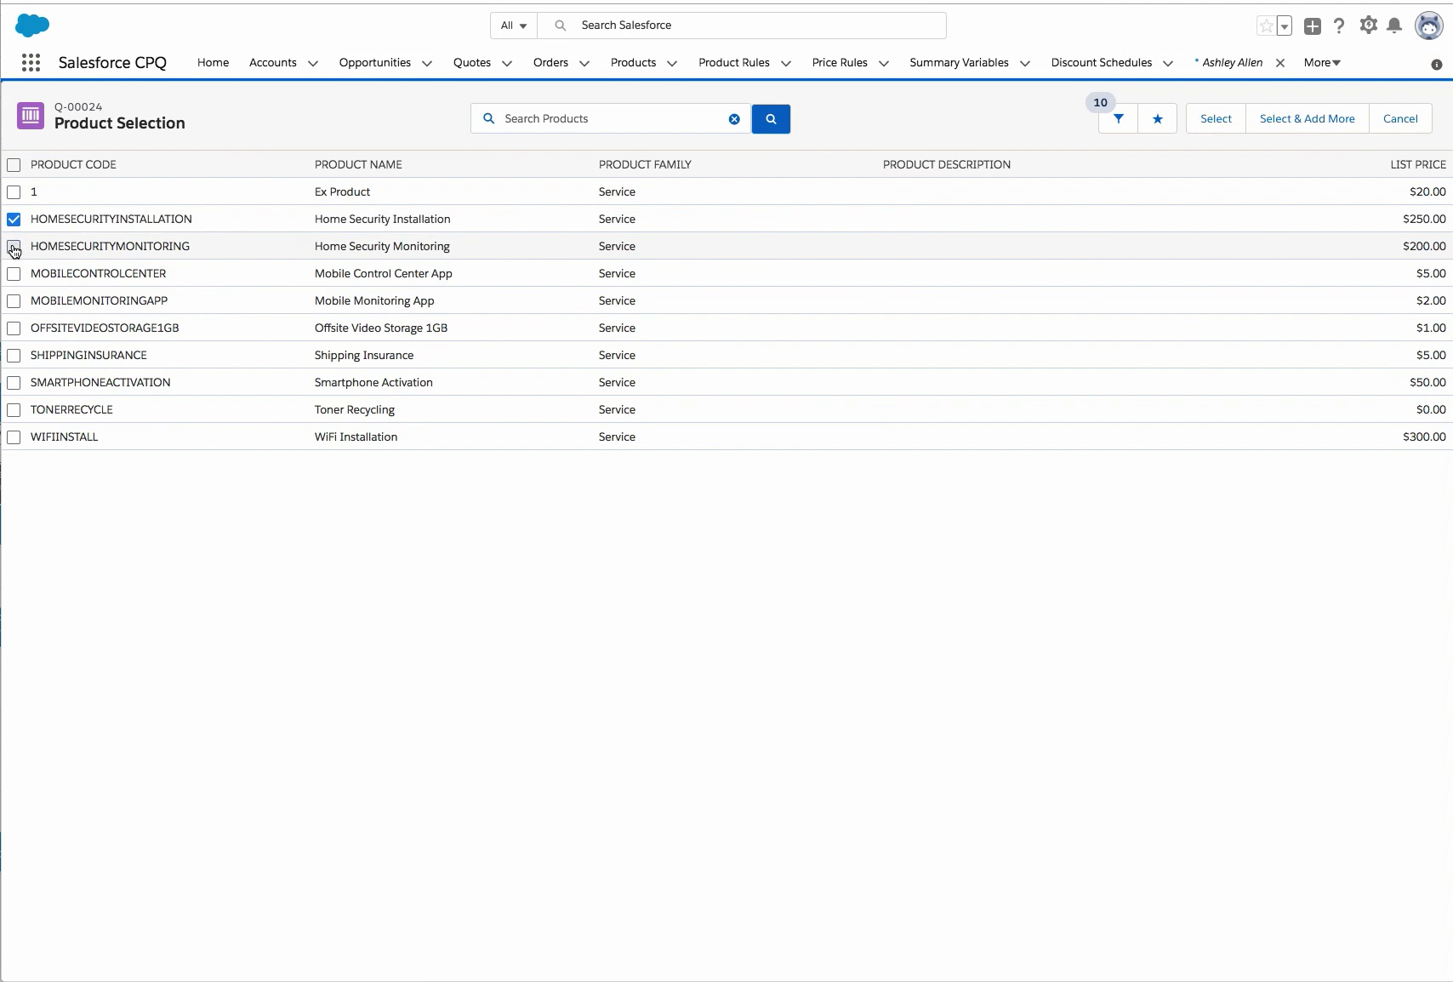
click(1219, 123)
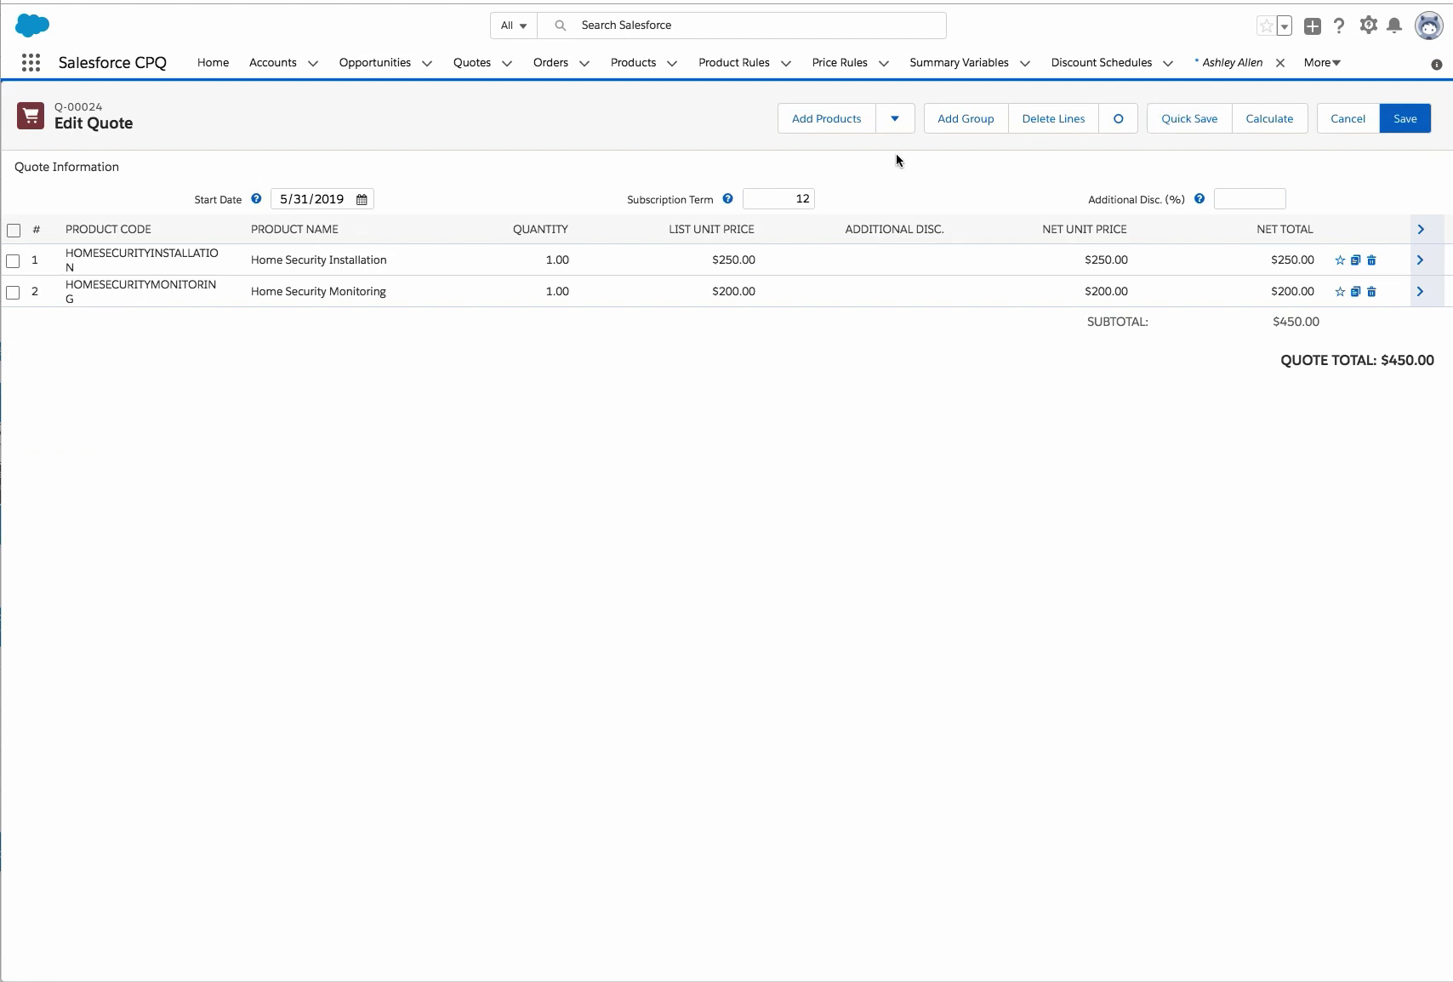
Step: Filter products to the Support family and add Loss and Damage Warranty and Warranty
click(837, 127)
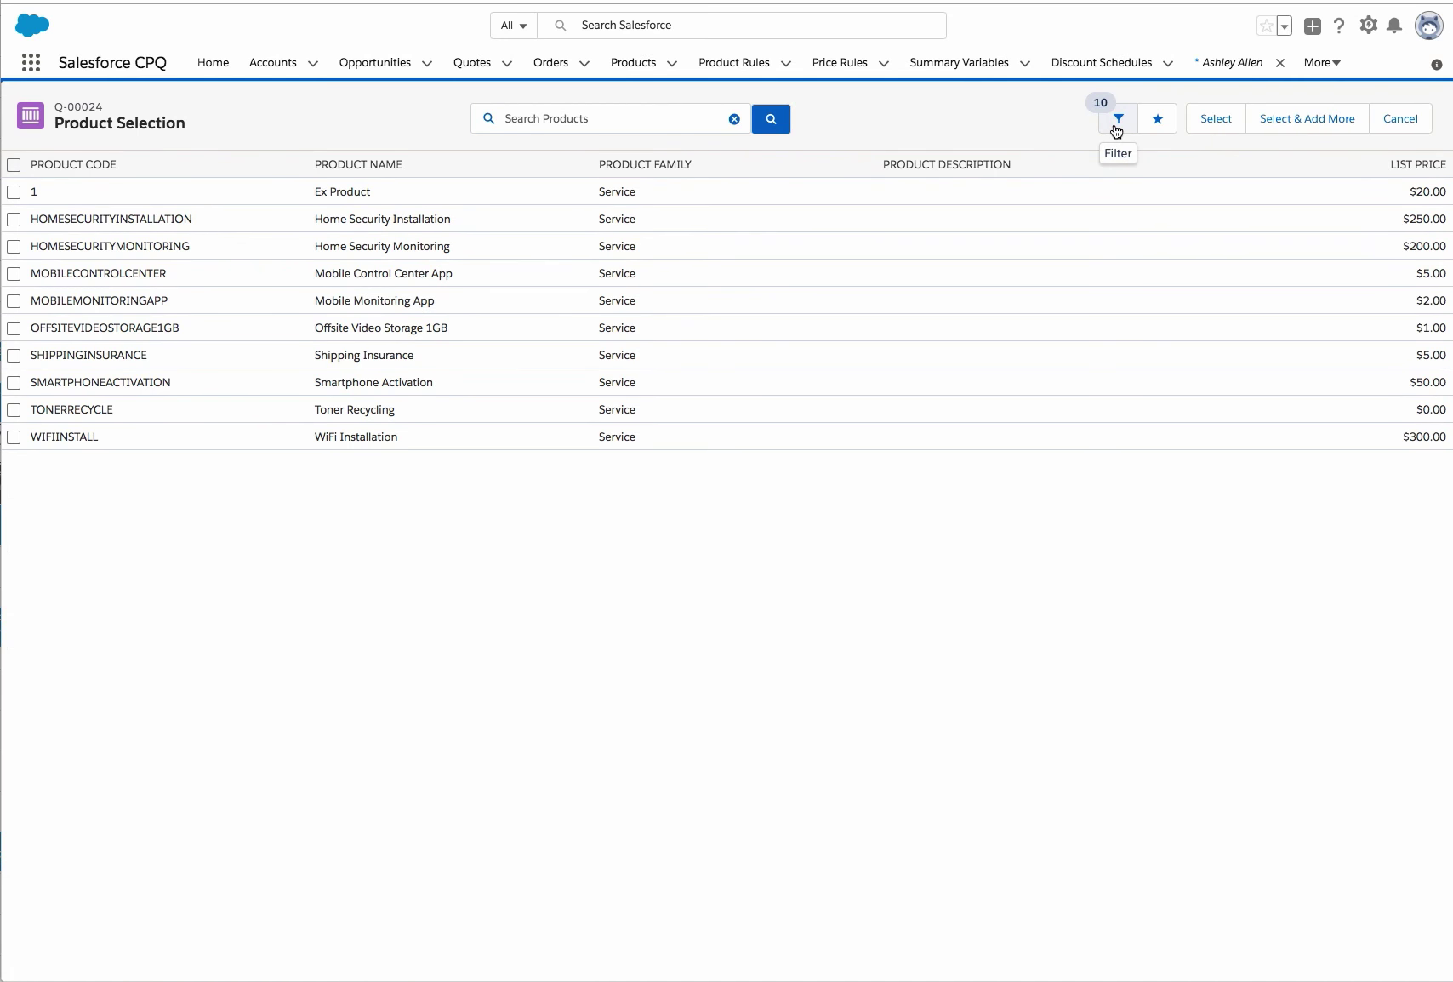
click(1116, 129)
click(1358, 319)
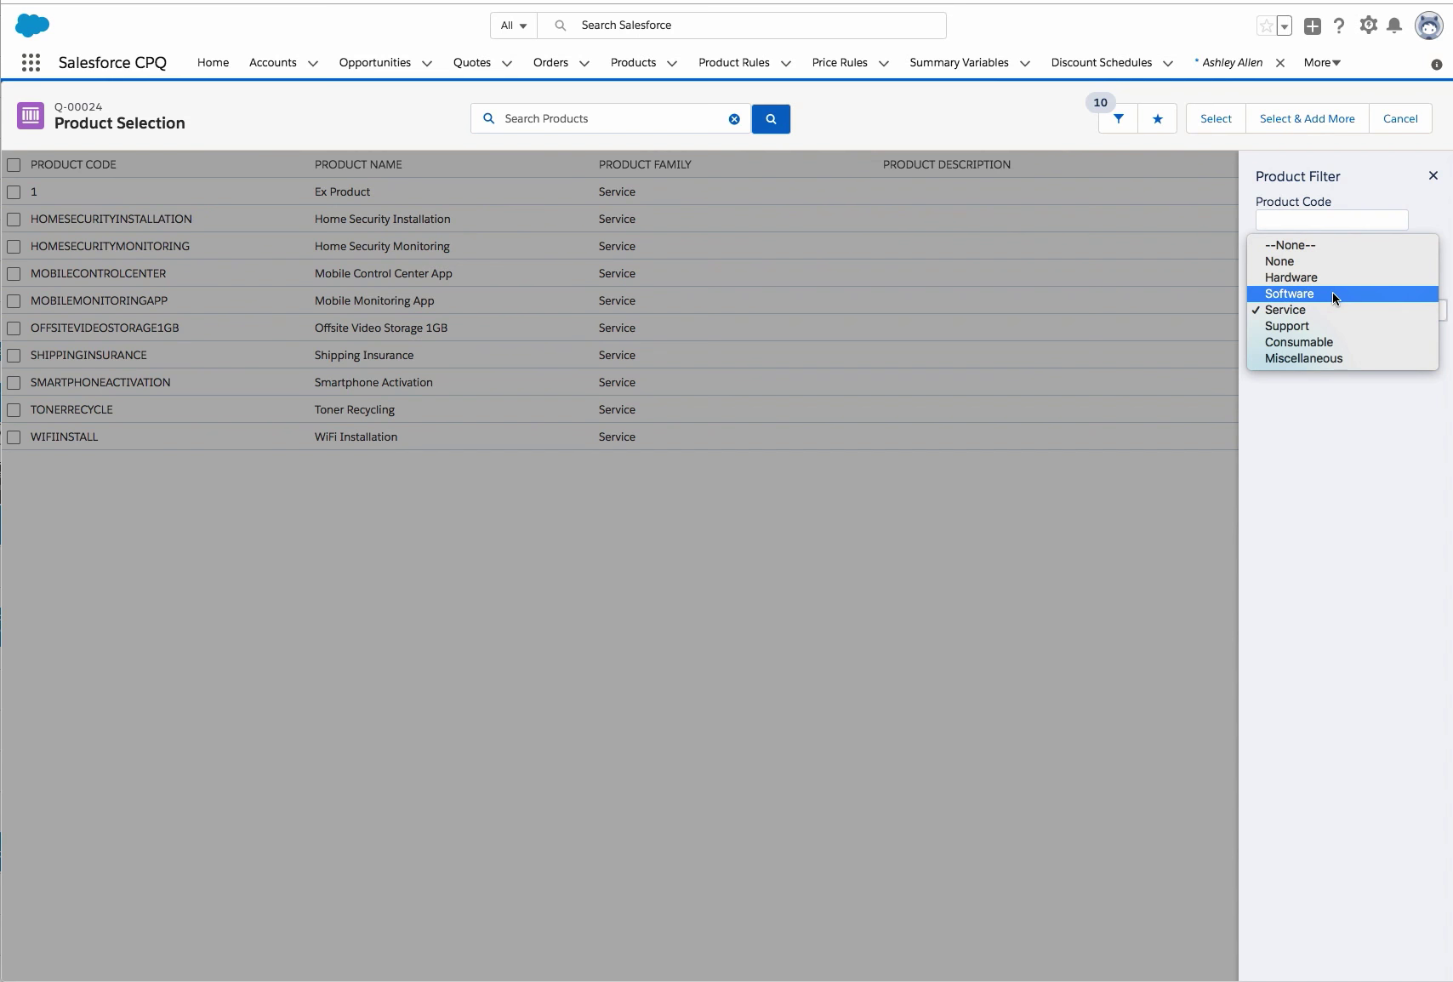
click(1322, 324)
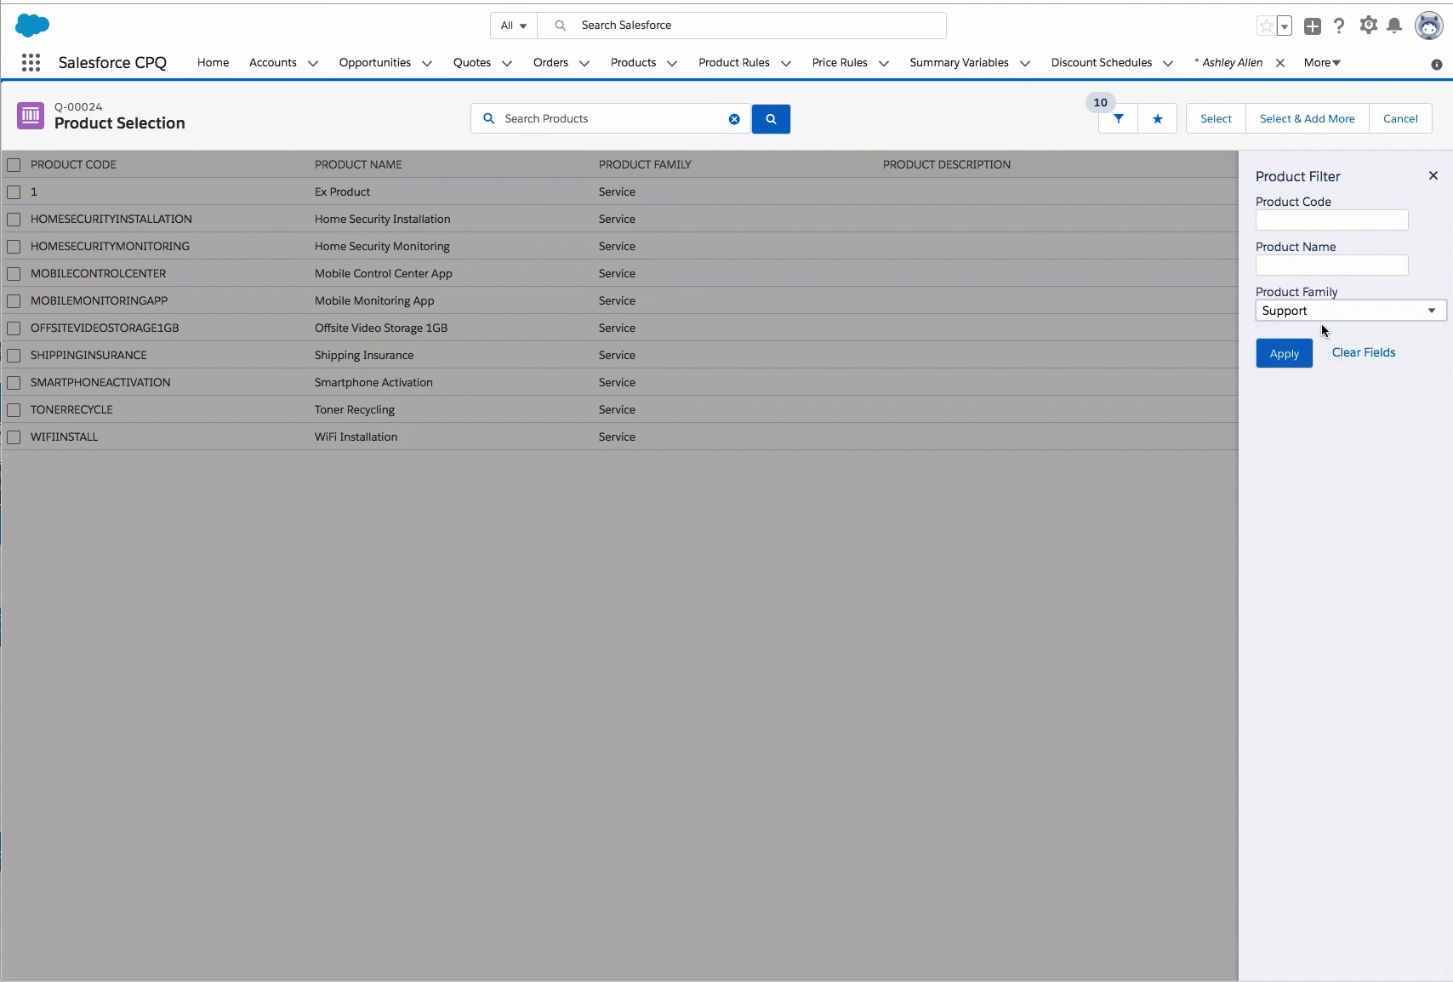
click(1286, 354)
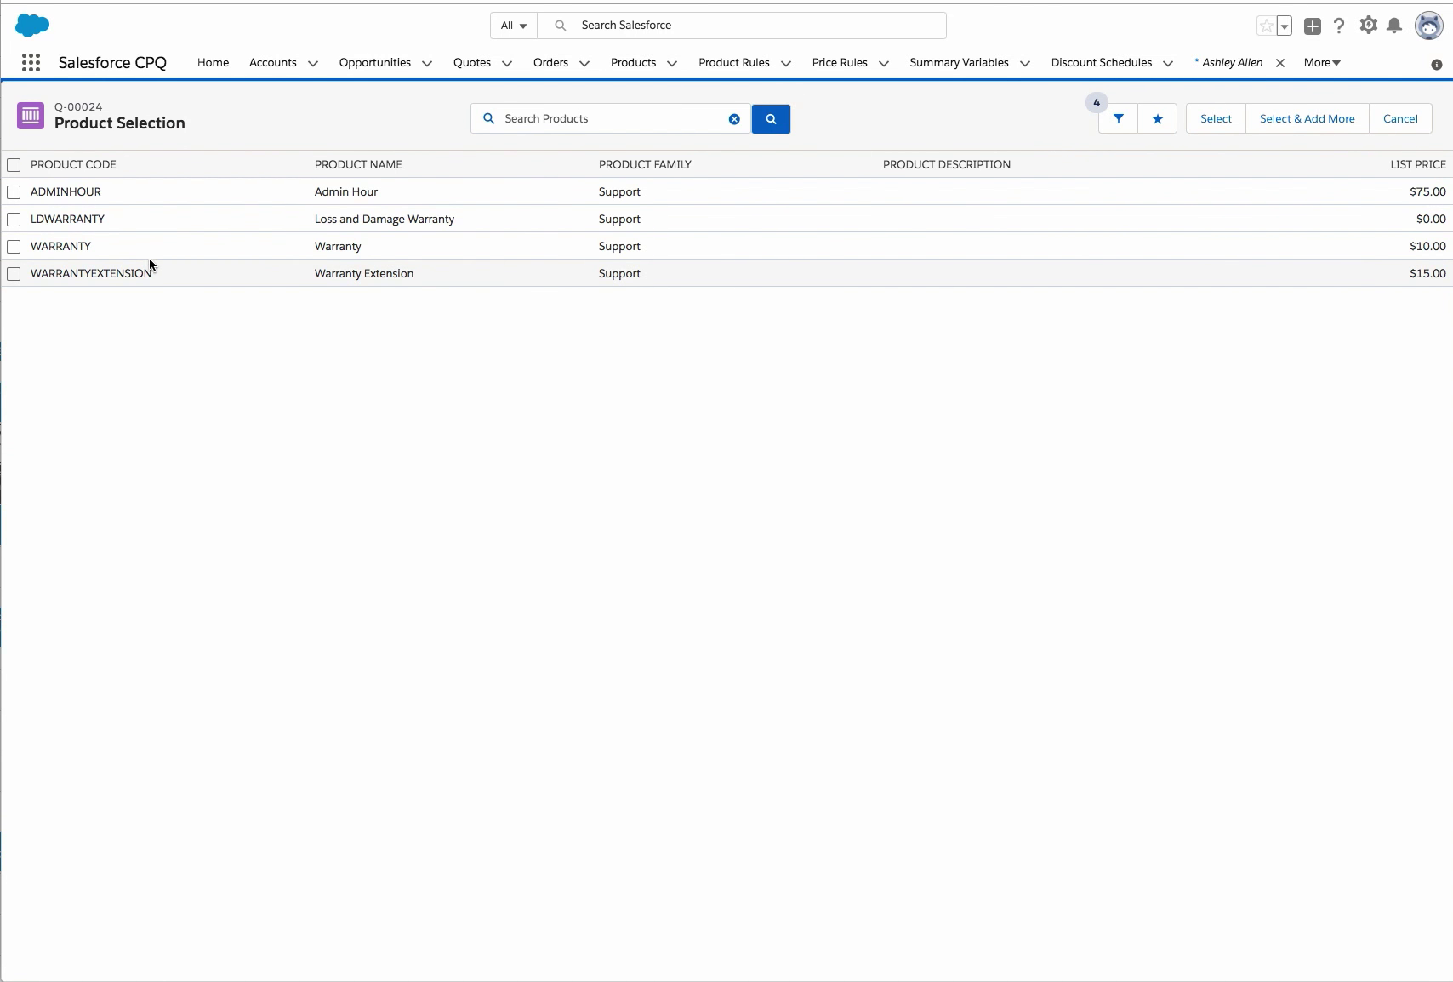
click(14, 223)
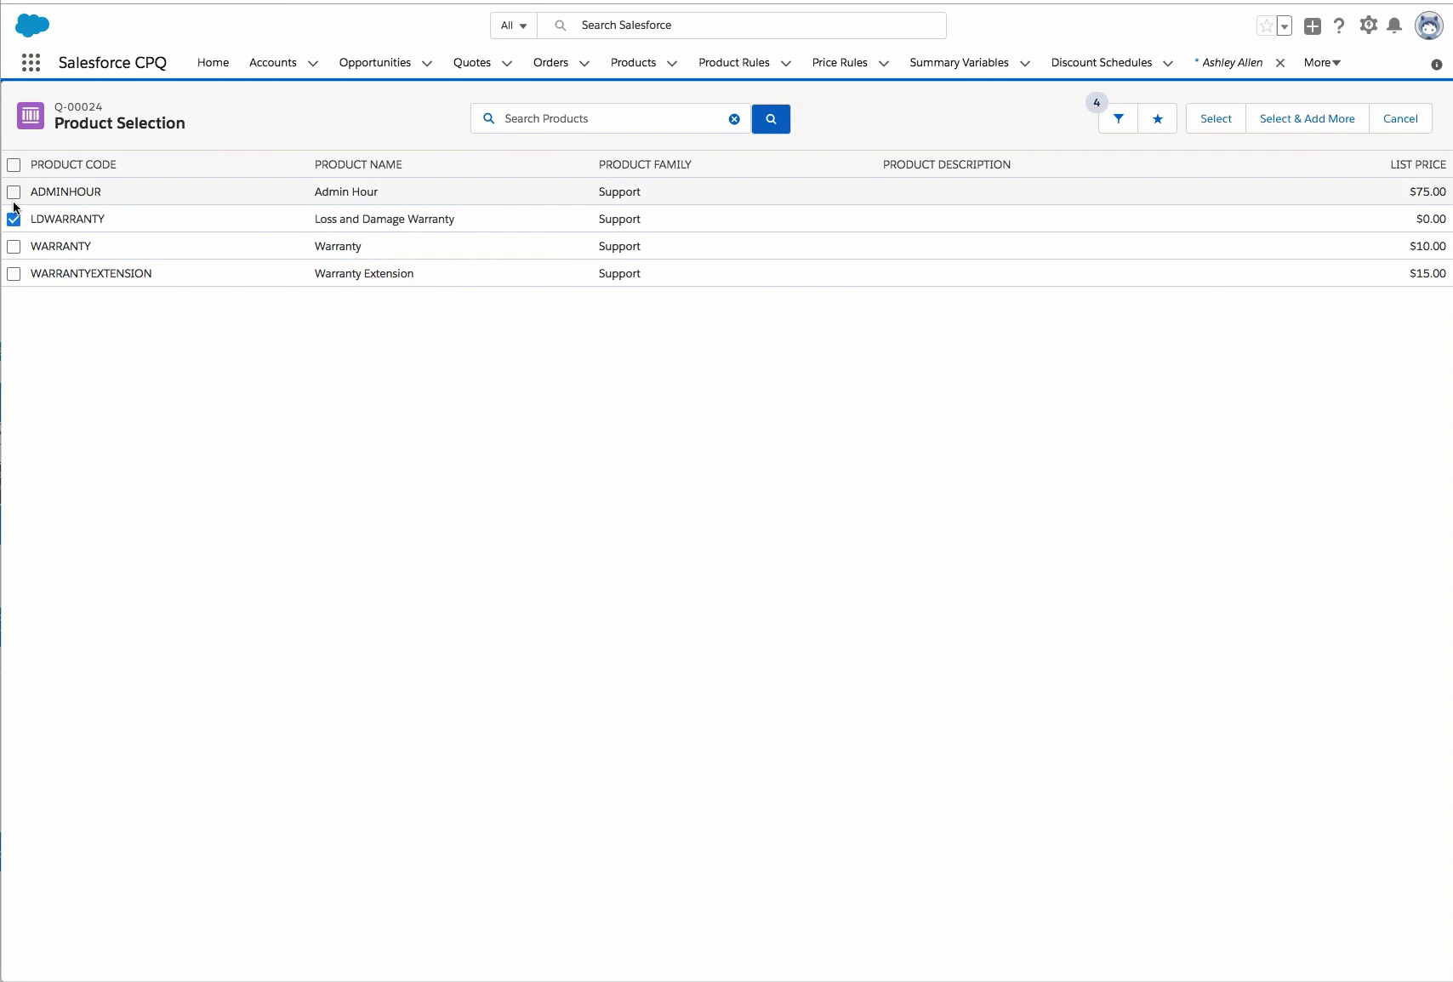
click(14, 246)
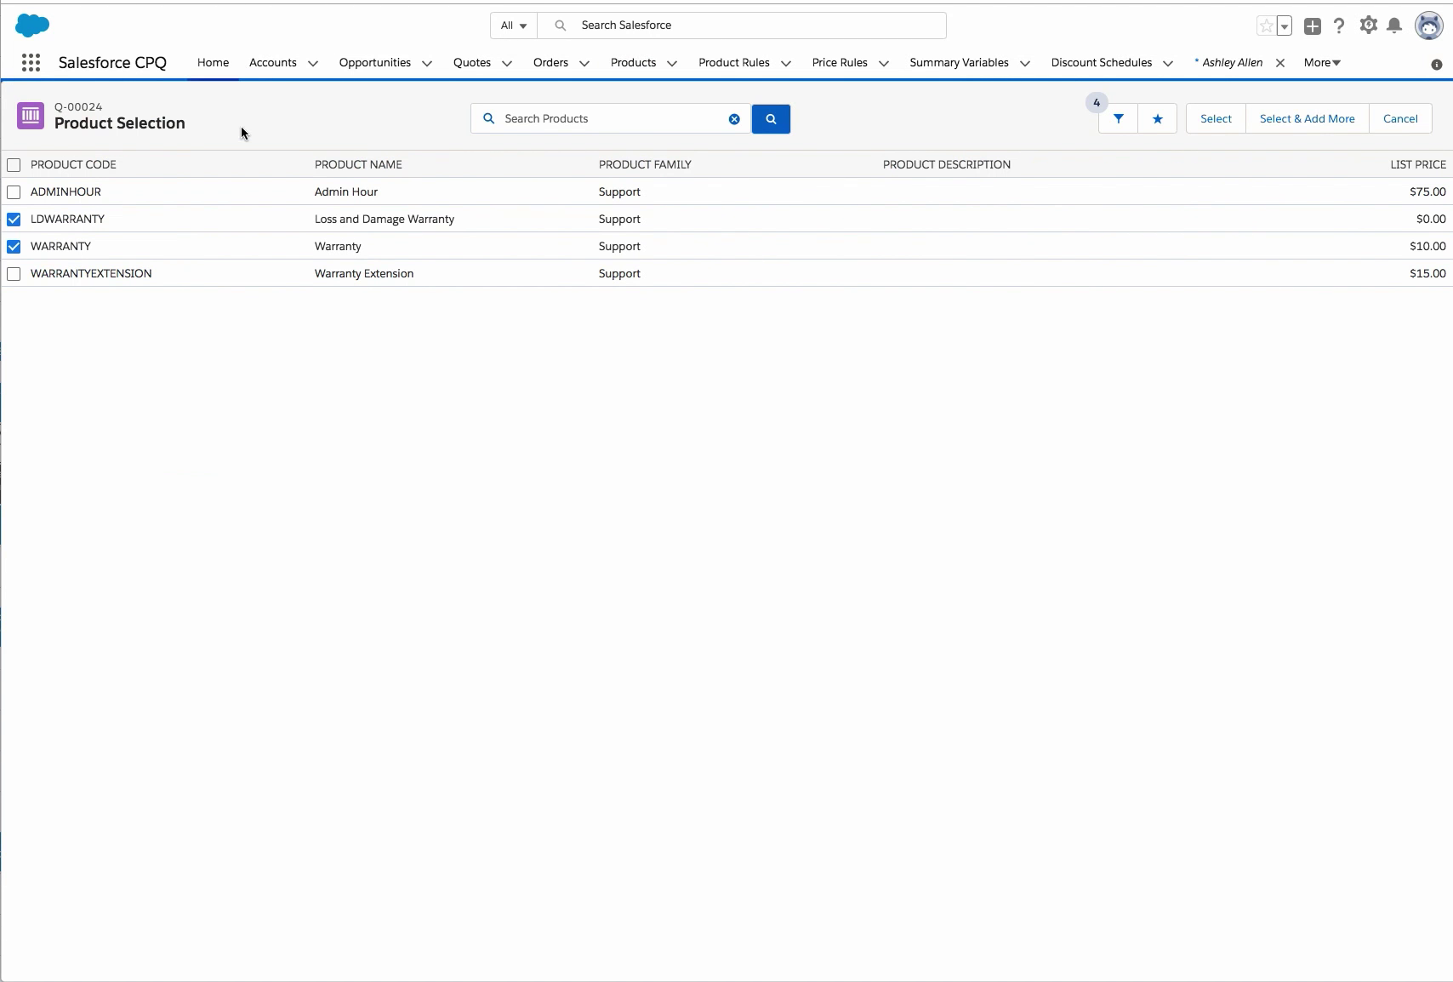
click(1209, 126)
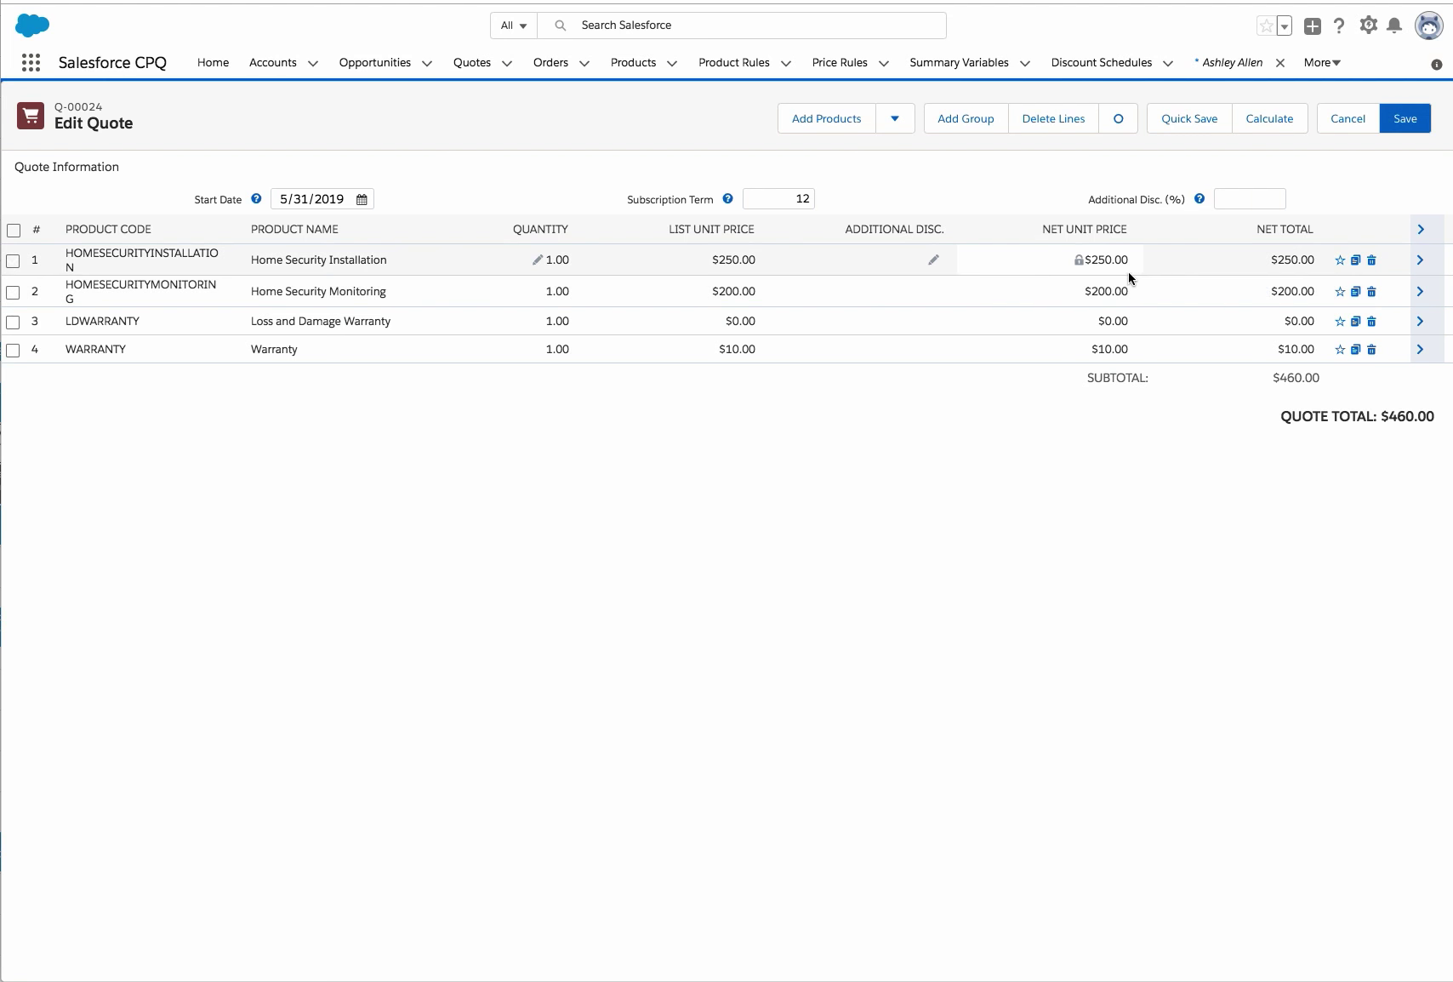
Step: Apply a 10% quote-wide additional discount and recalculate, bringing the total to $414.00
click(1234, 196)
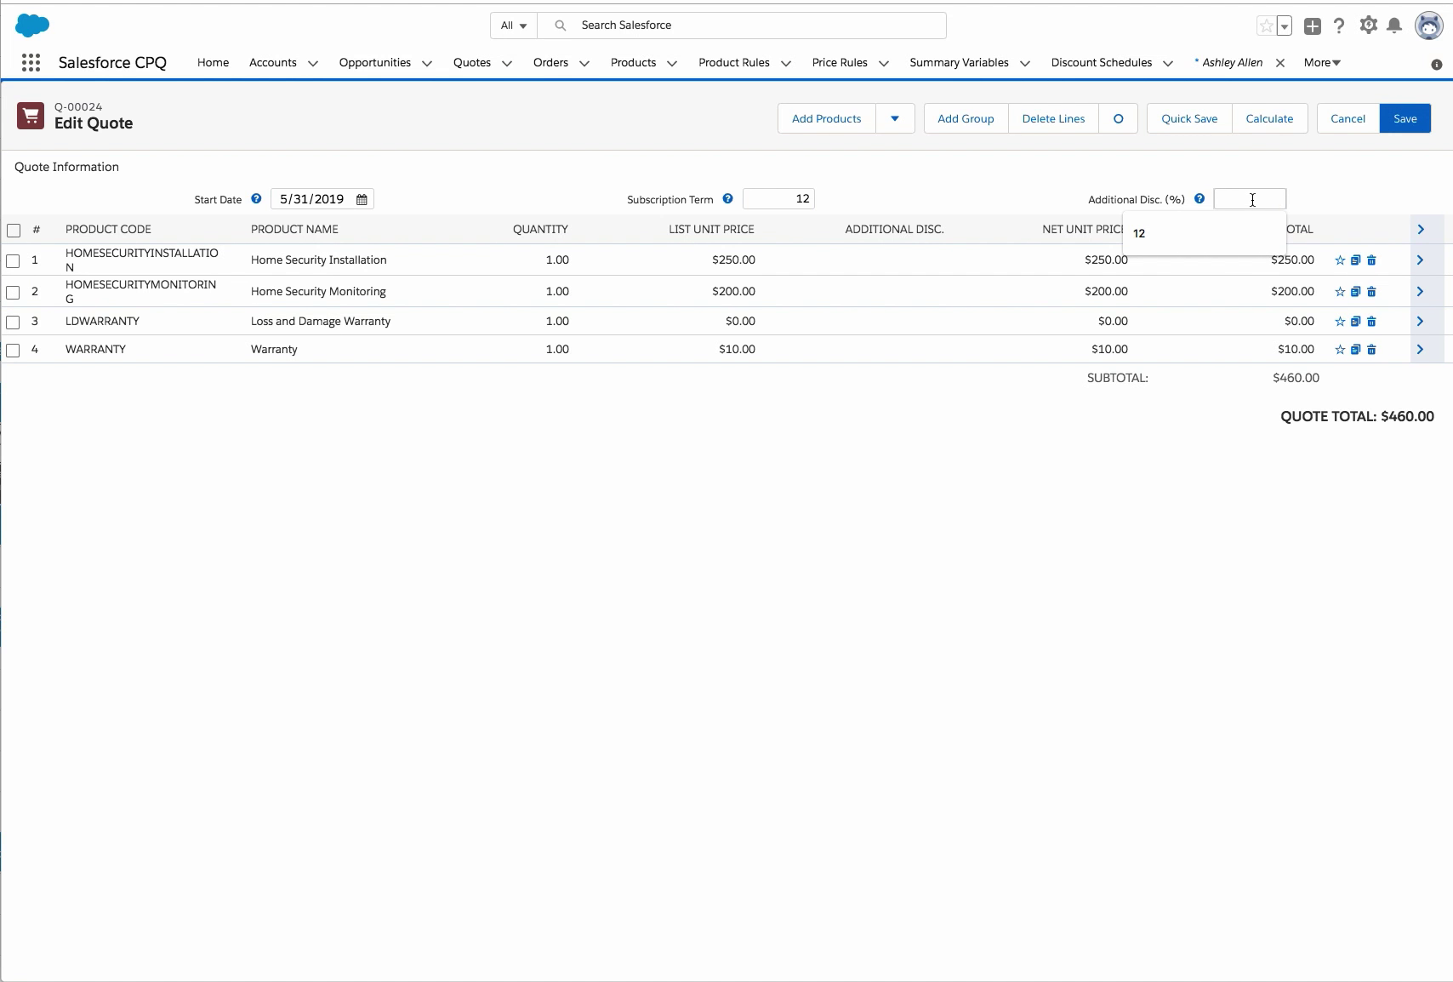
text(10)
click(1226, 417)
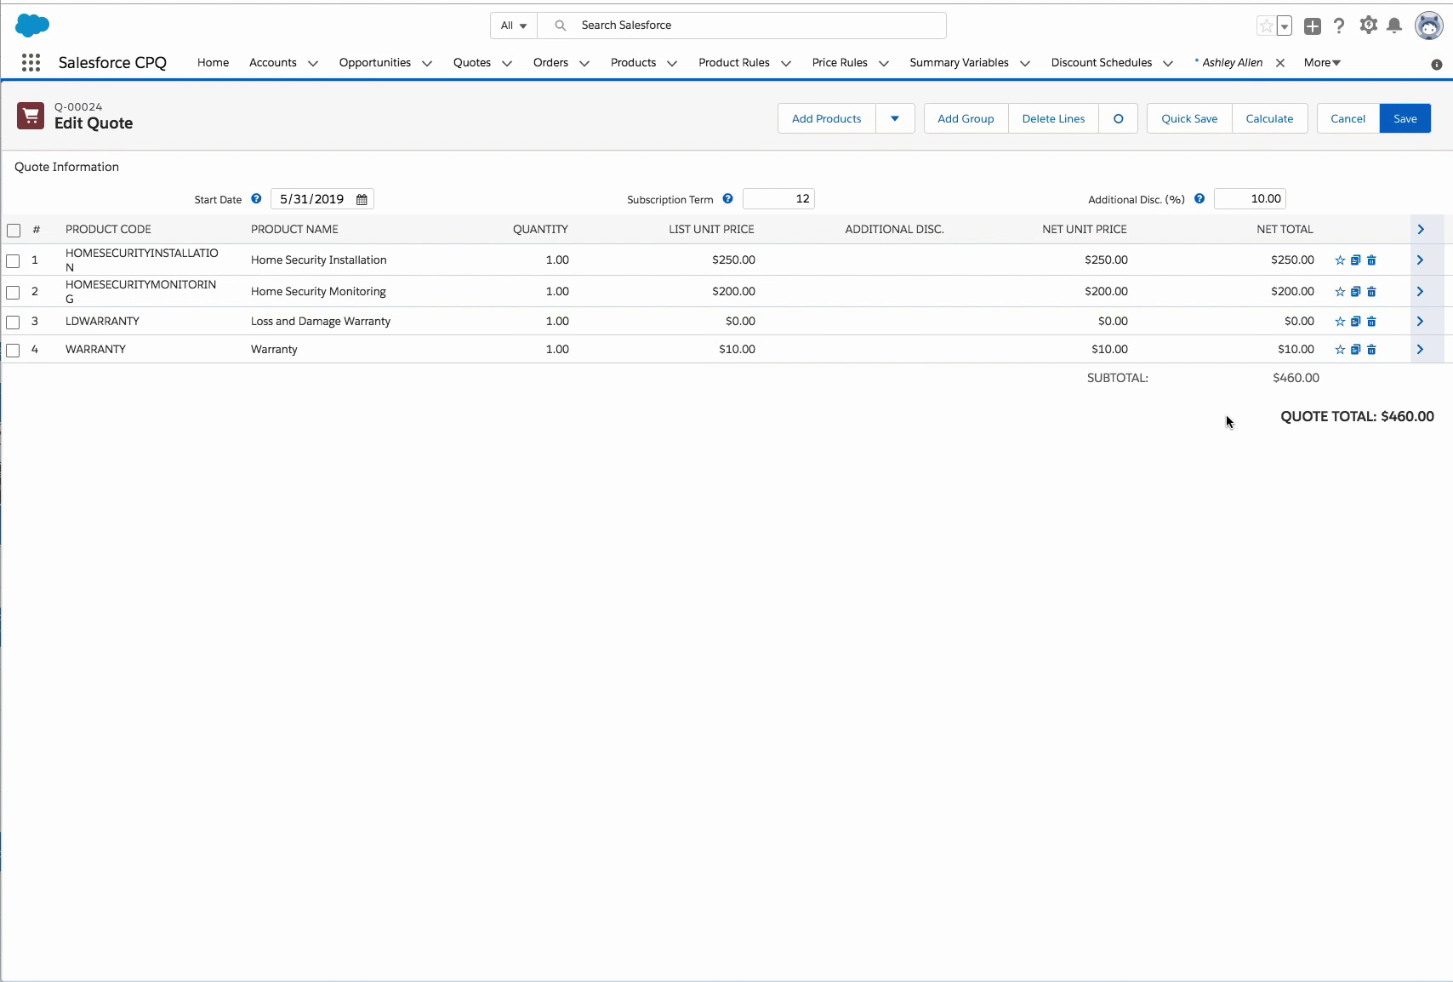
click(1282, 126)
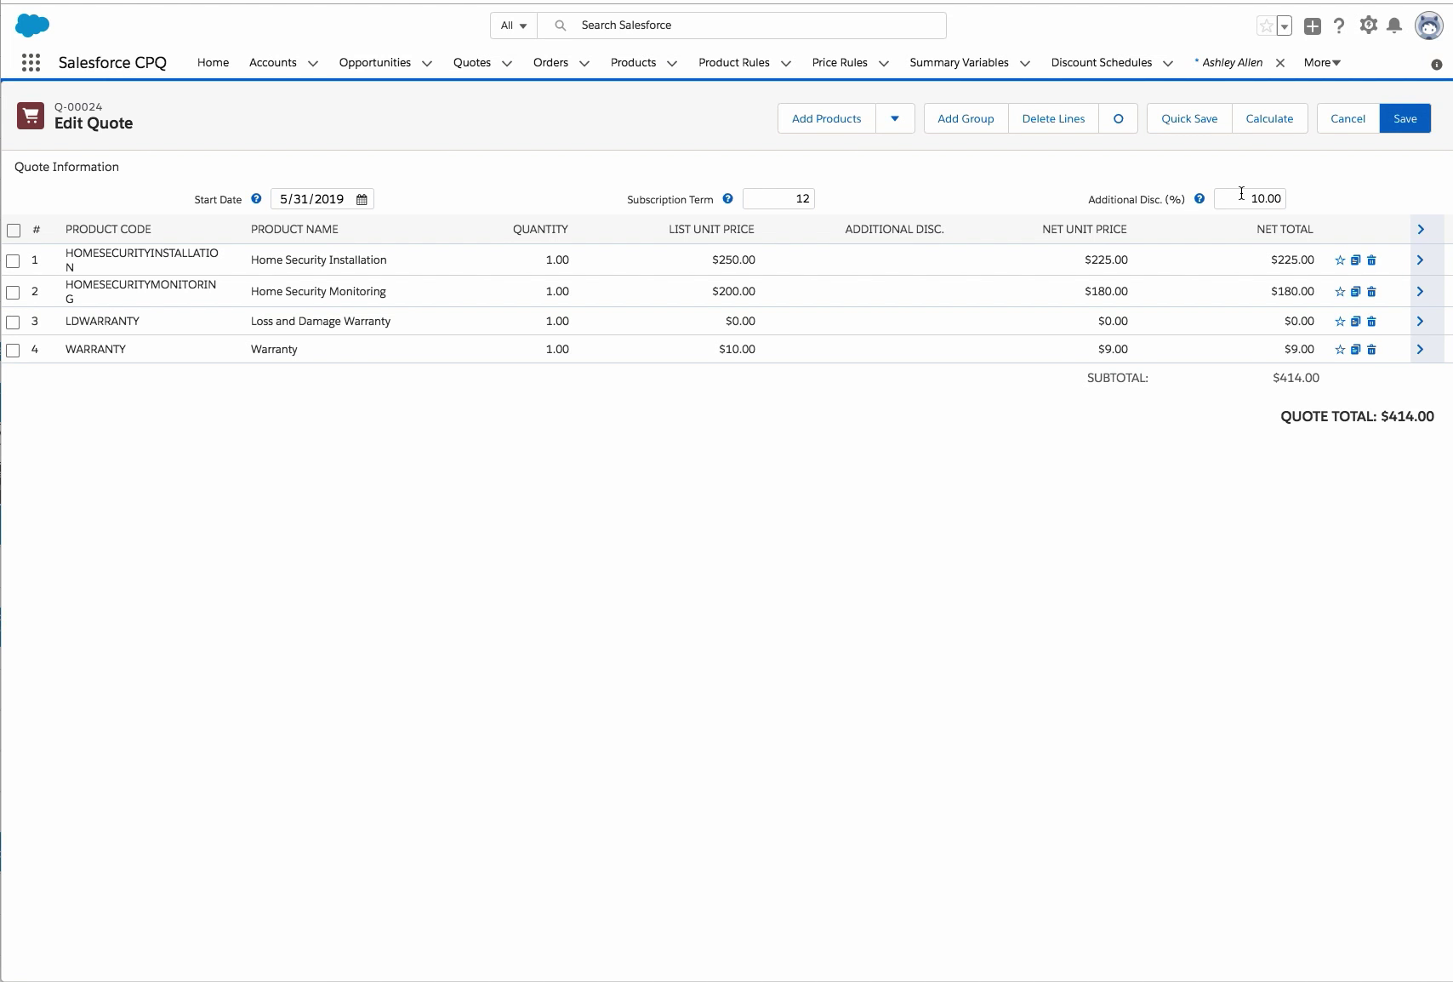
Step: Give the Home Security Installation line a 4% additional discount
click(925, 261)
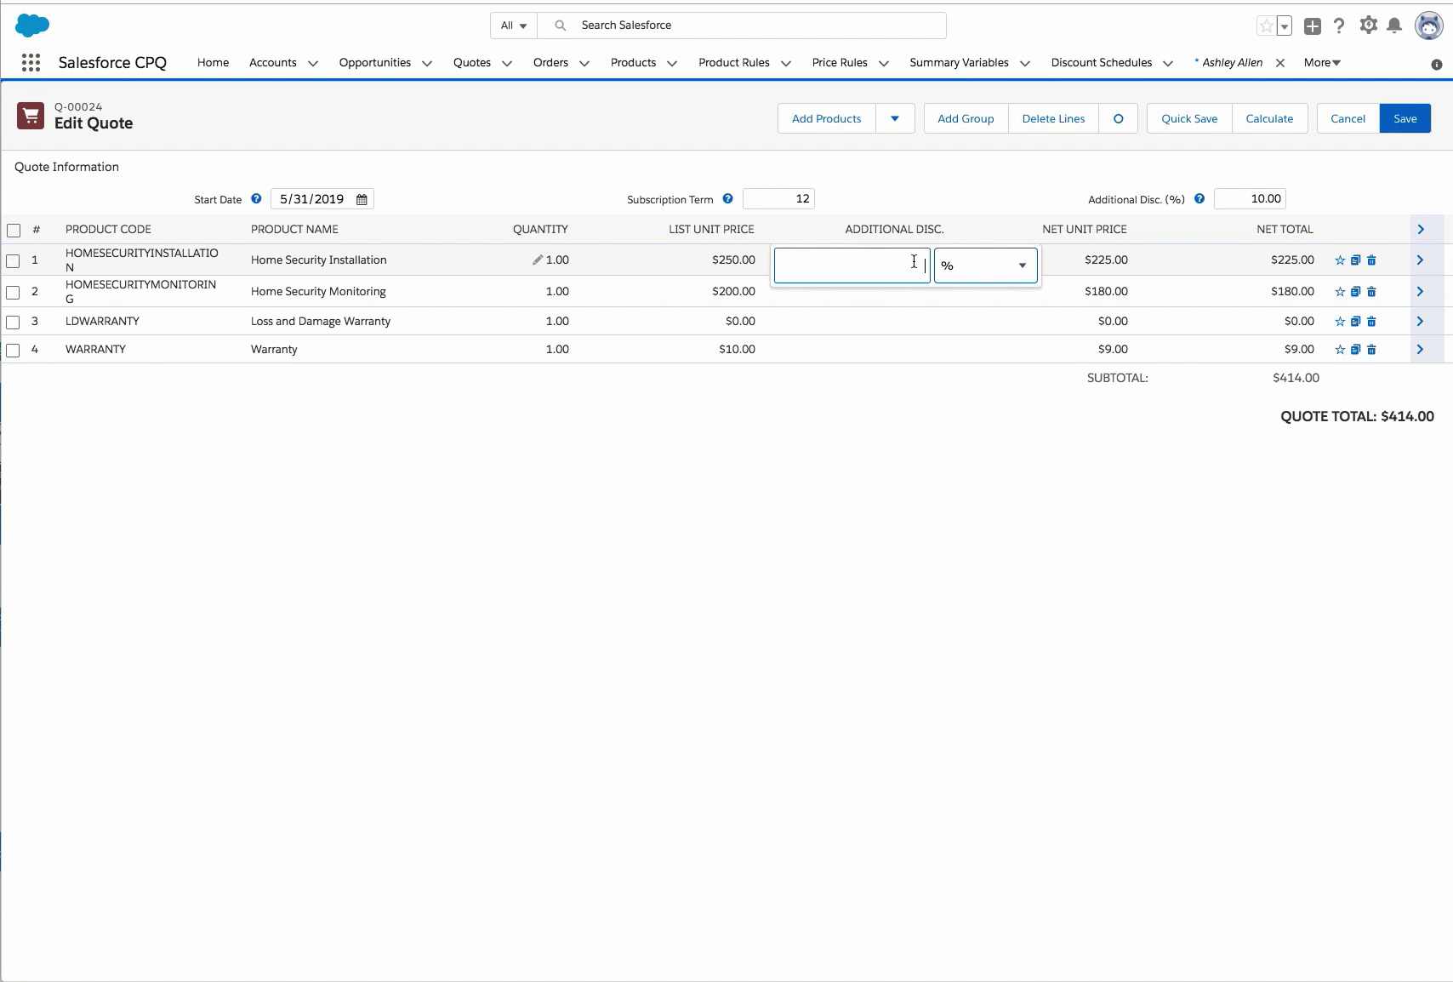
text(4)
click(942, 365)
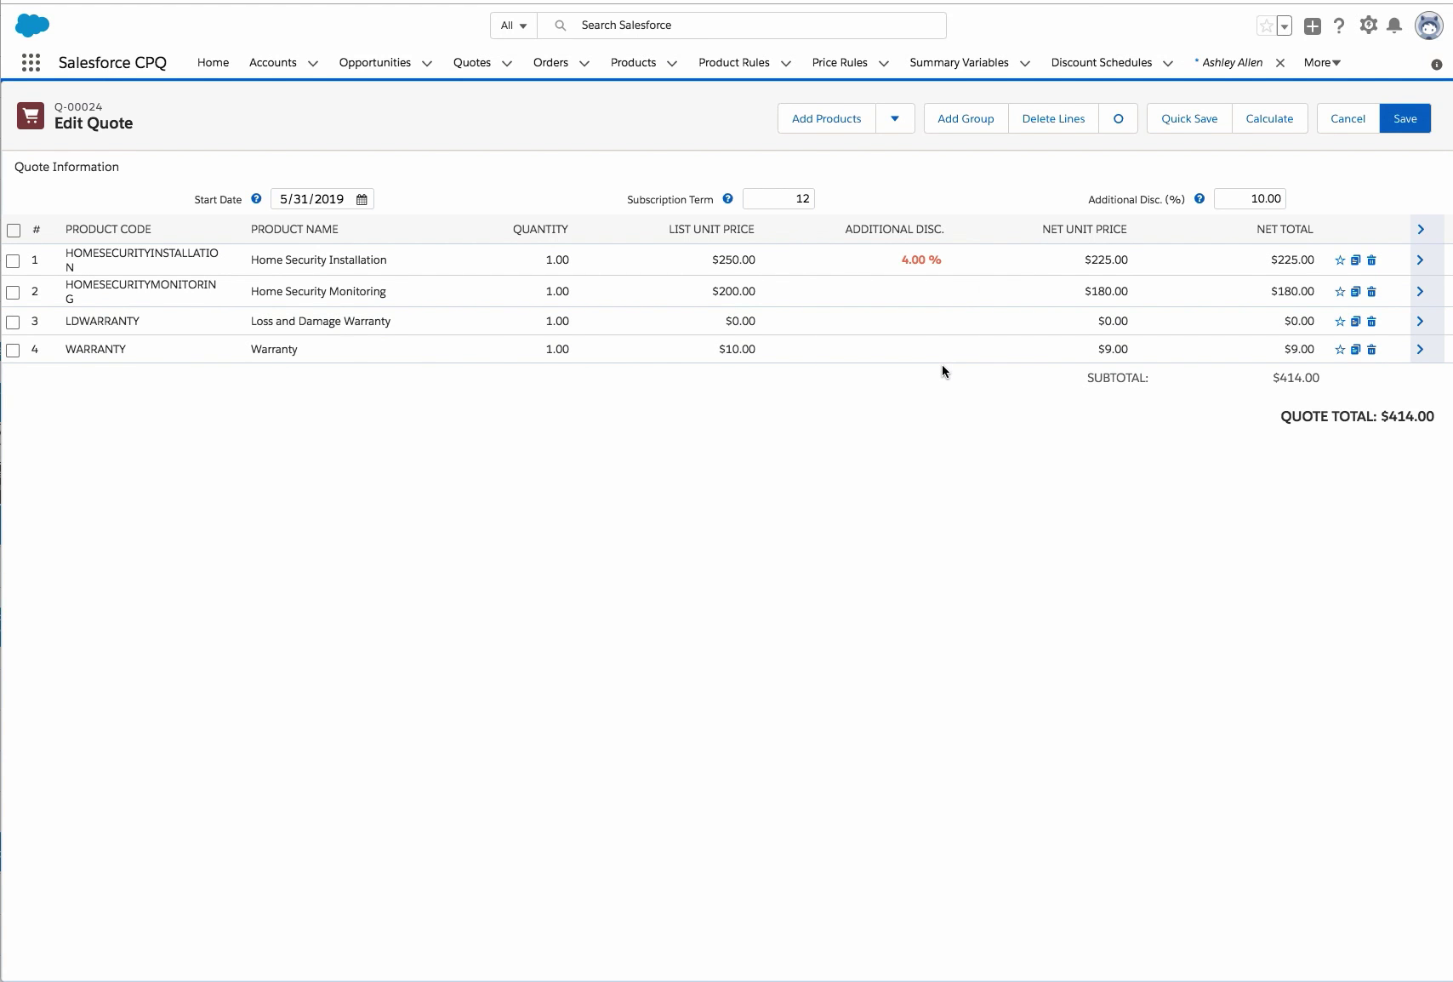
Step: Set an 8.00 USD discount on the Warranty line and recalculate the total to $422.00
click(930, 353)
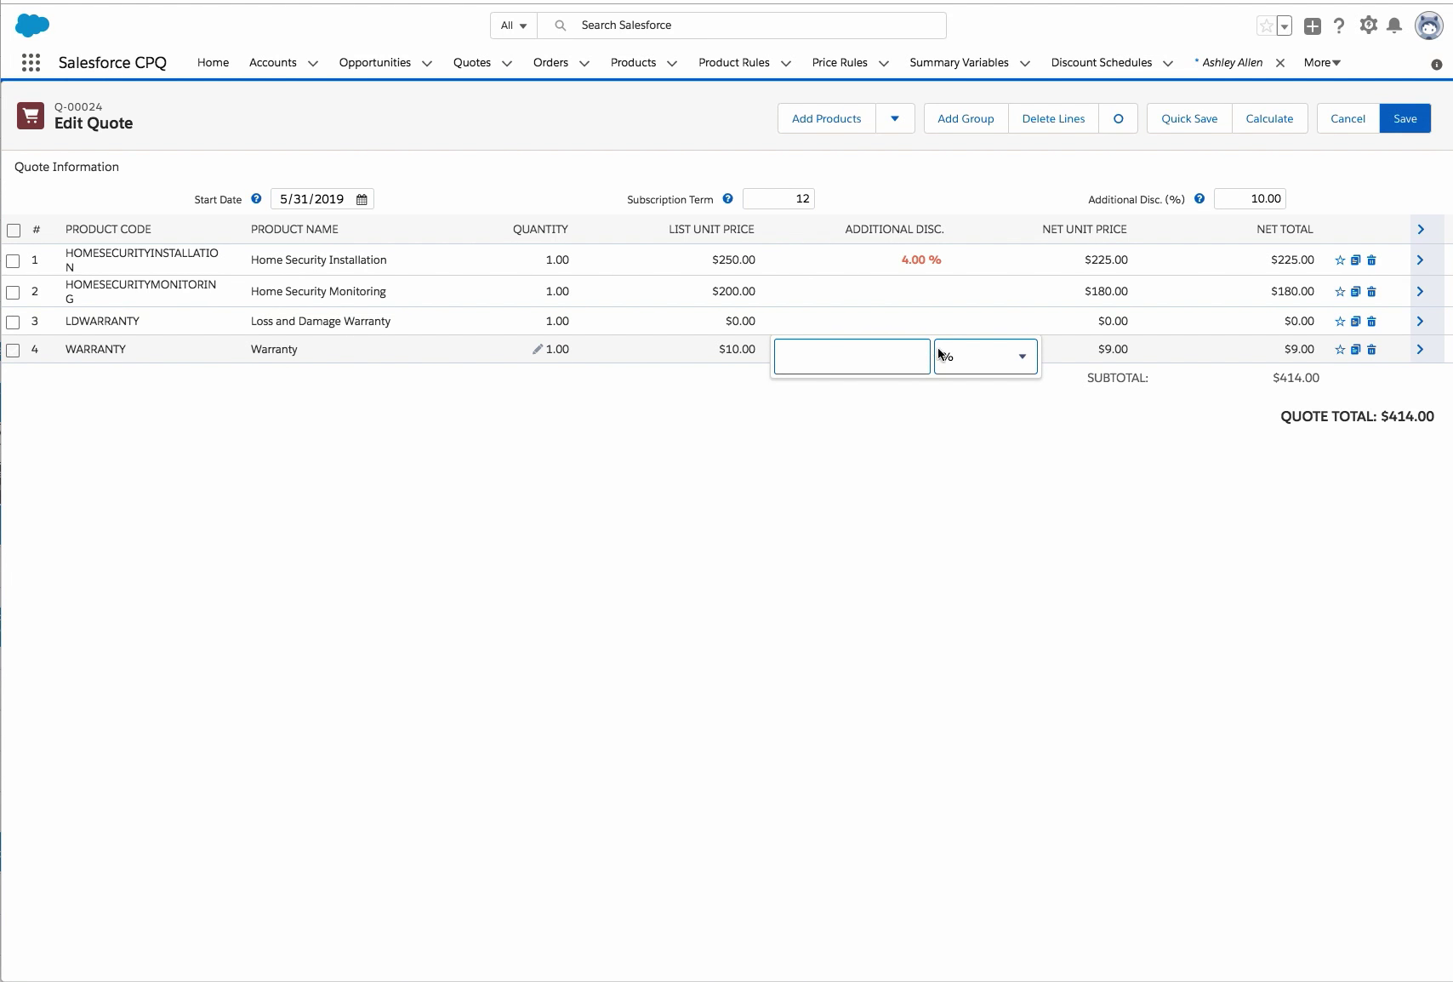
click(977, 354)
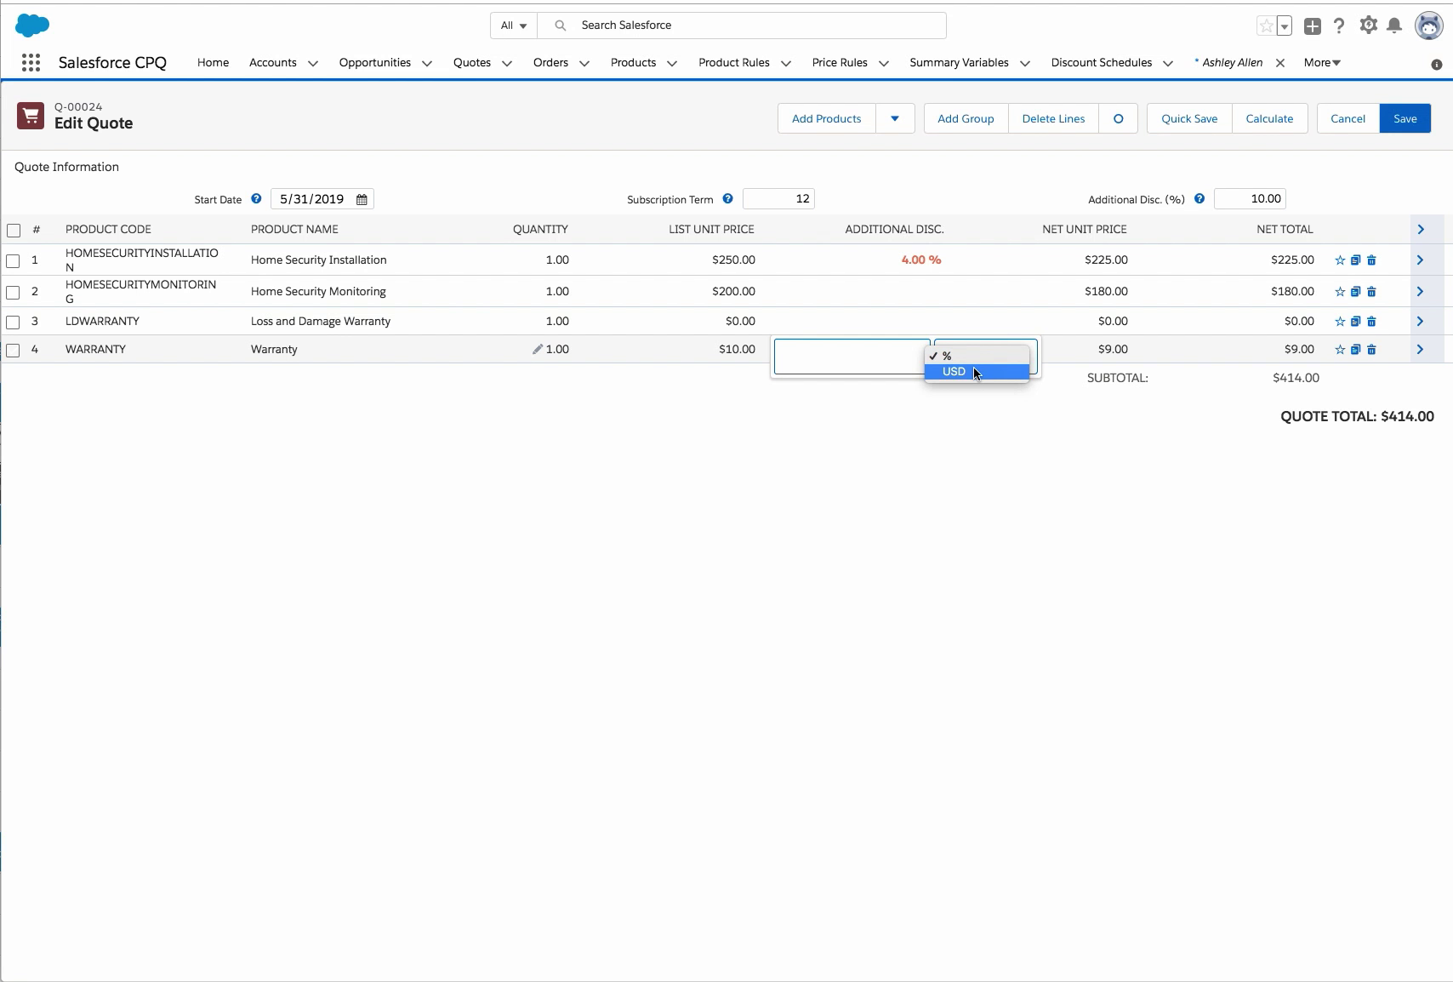
click(974, 367)
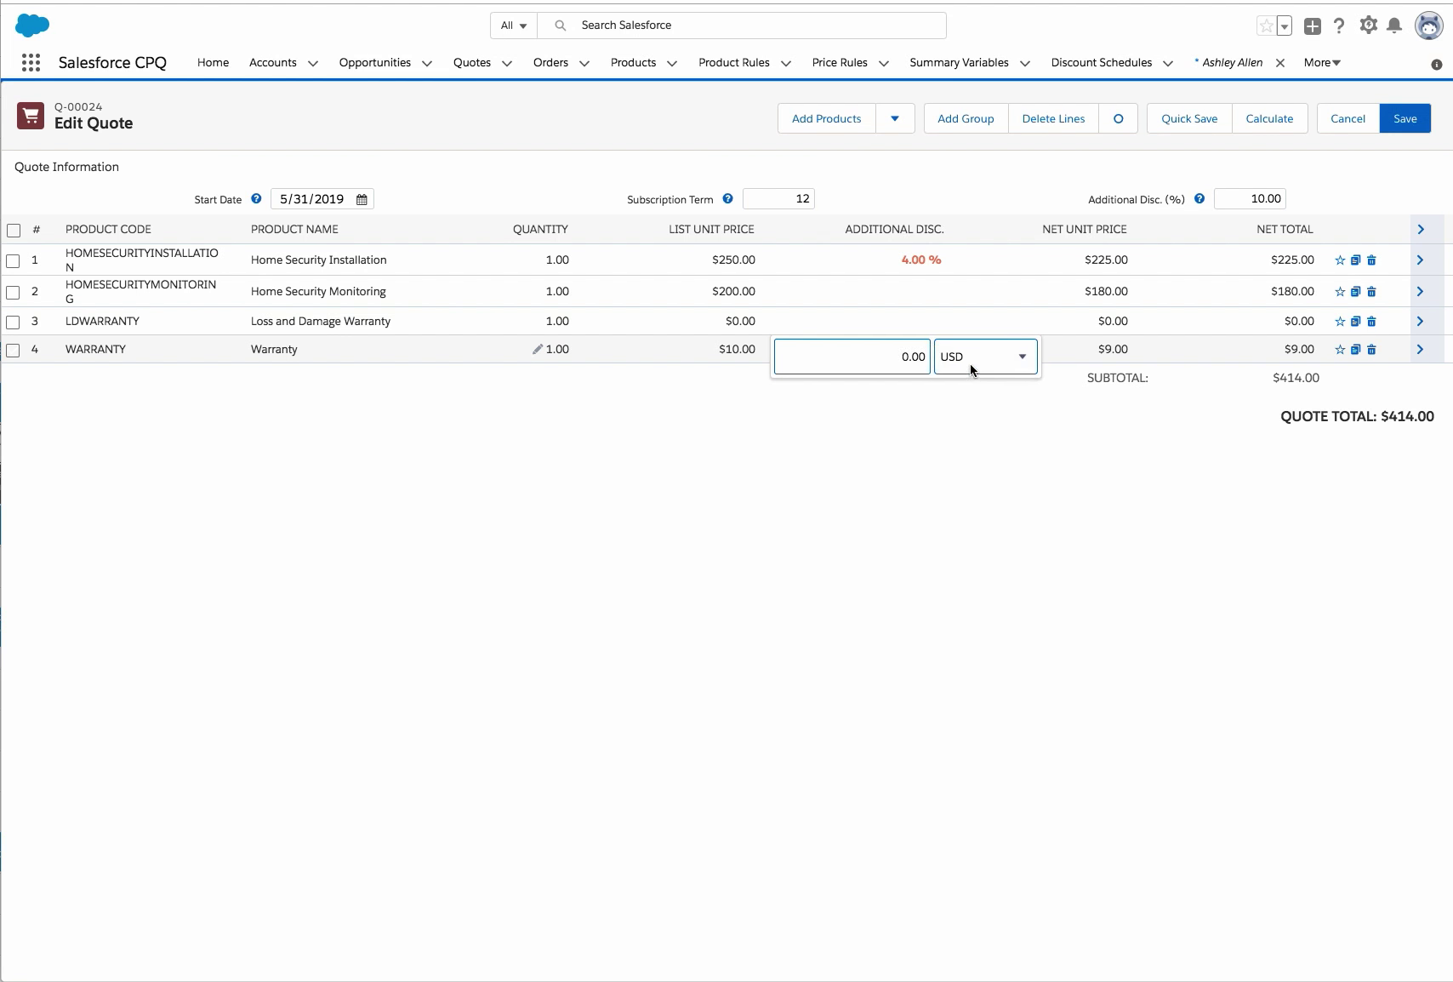
double_click(904, 356)
text(8)
click(891, 413)
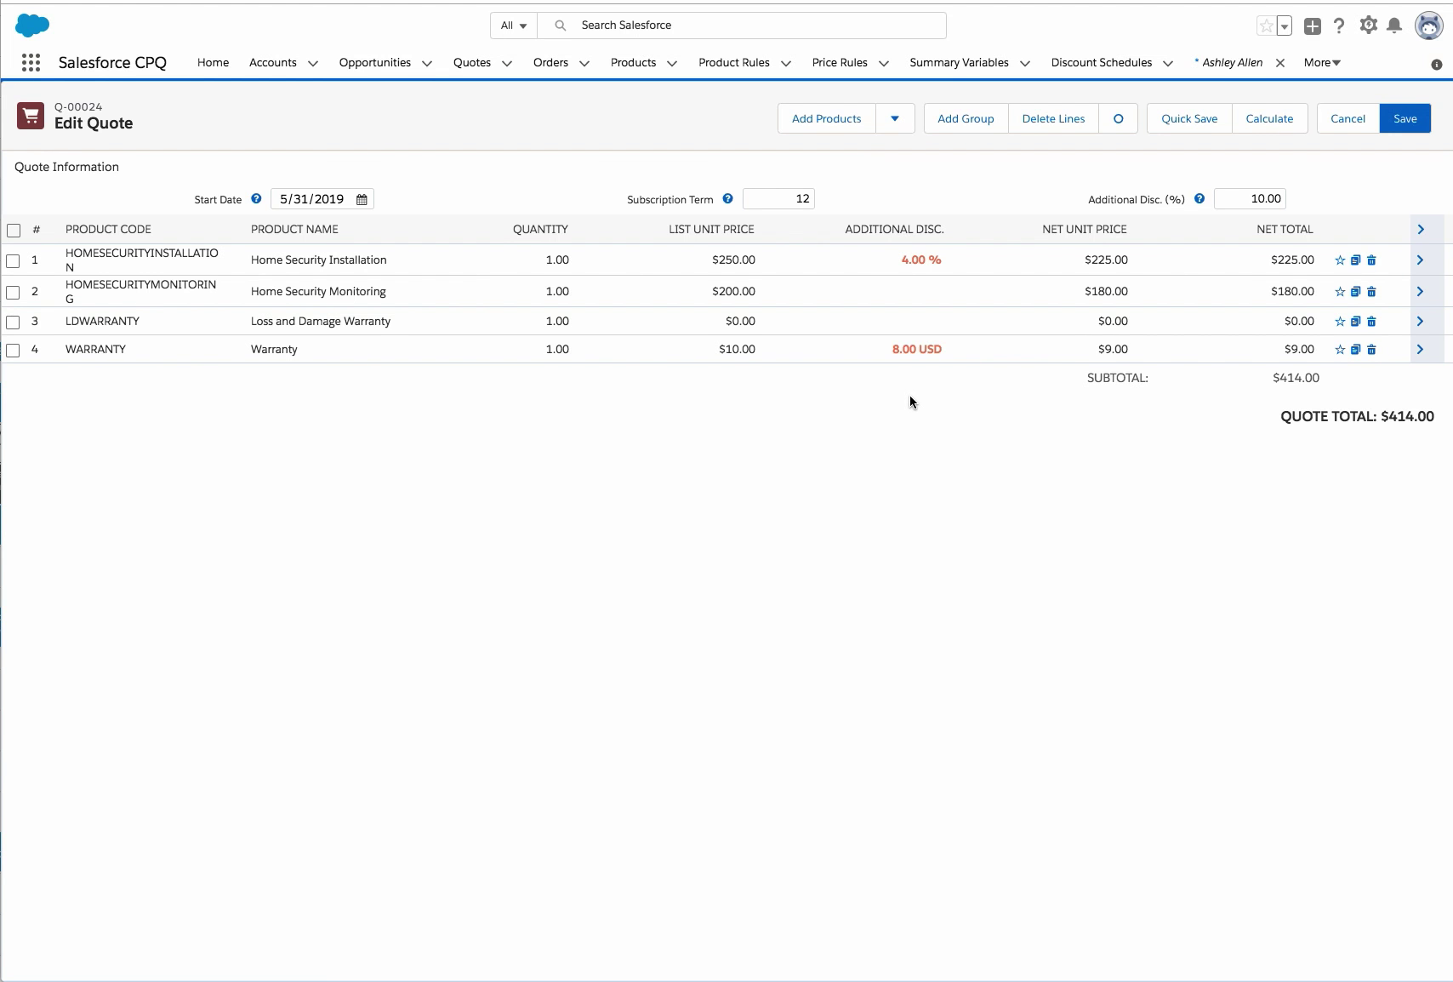
click(1263, 133)
Step: Set Warranty quantity to 5 and Home Security Monitoring to 10, recalculate, and save at $2,050.00
click(542, 356)
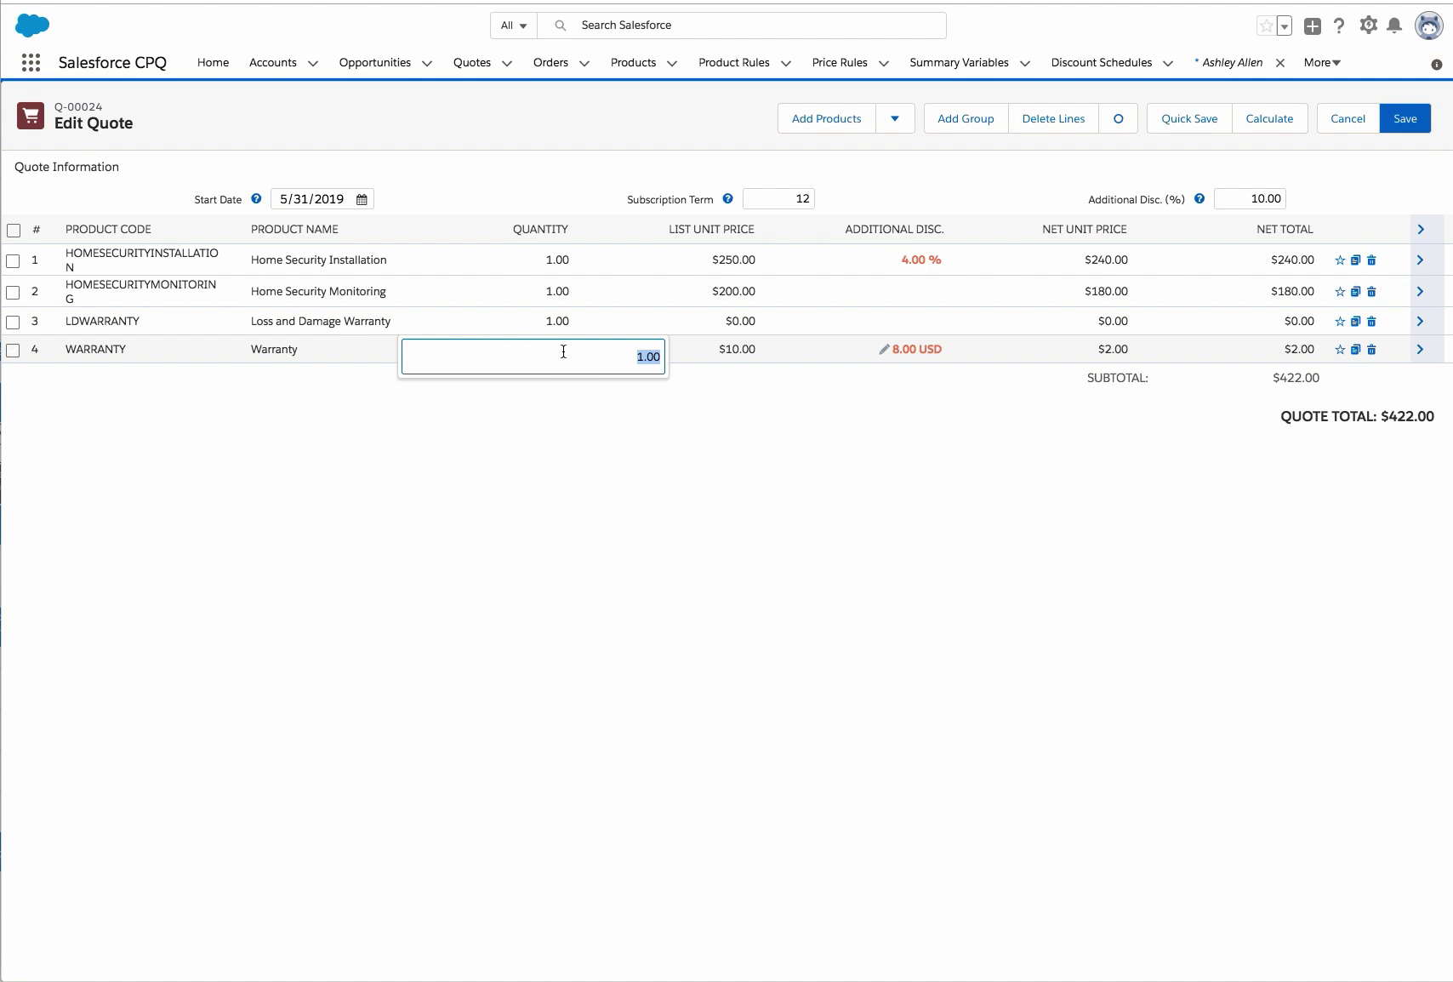
text(5)
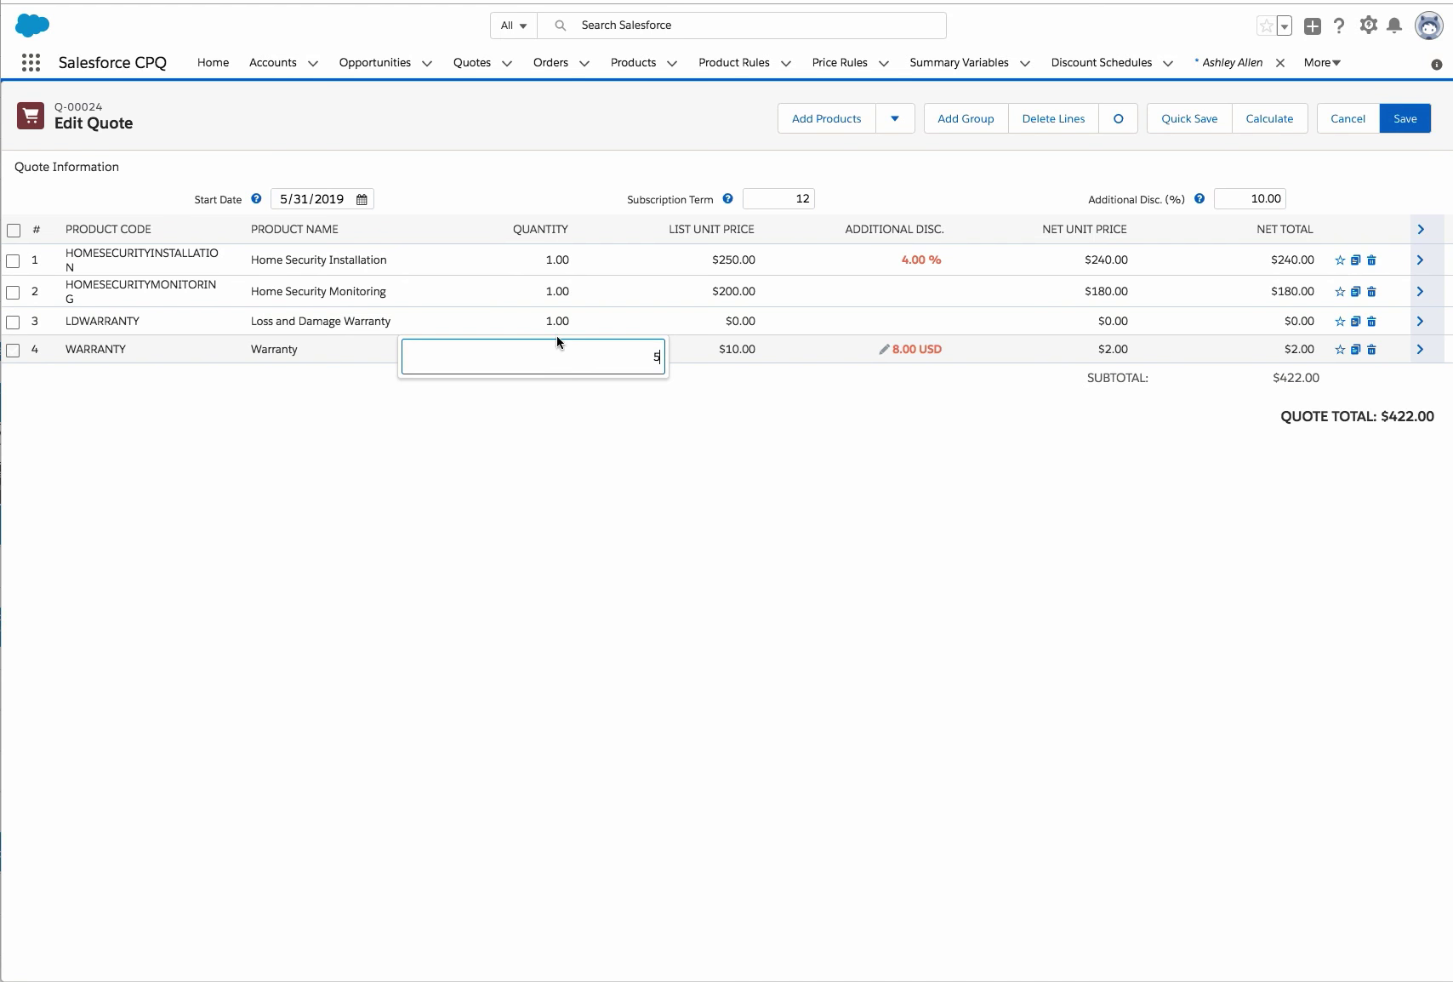
click(541, 292)
text(10)
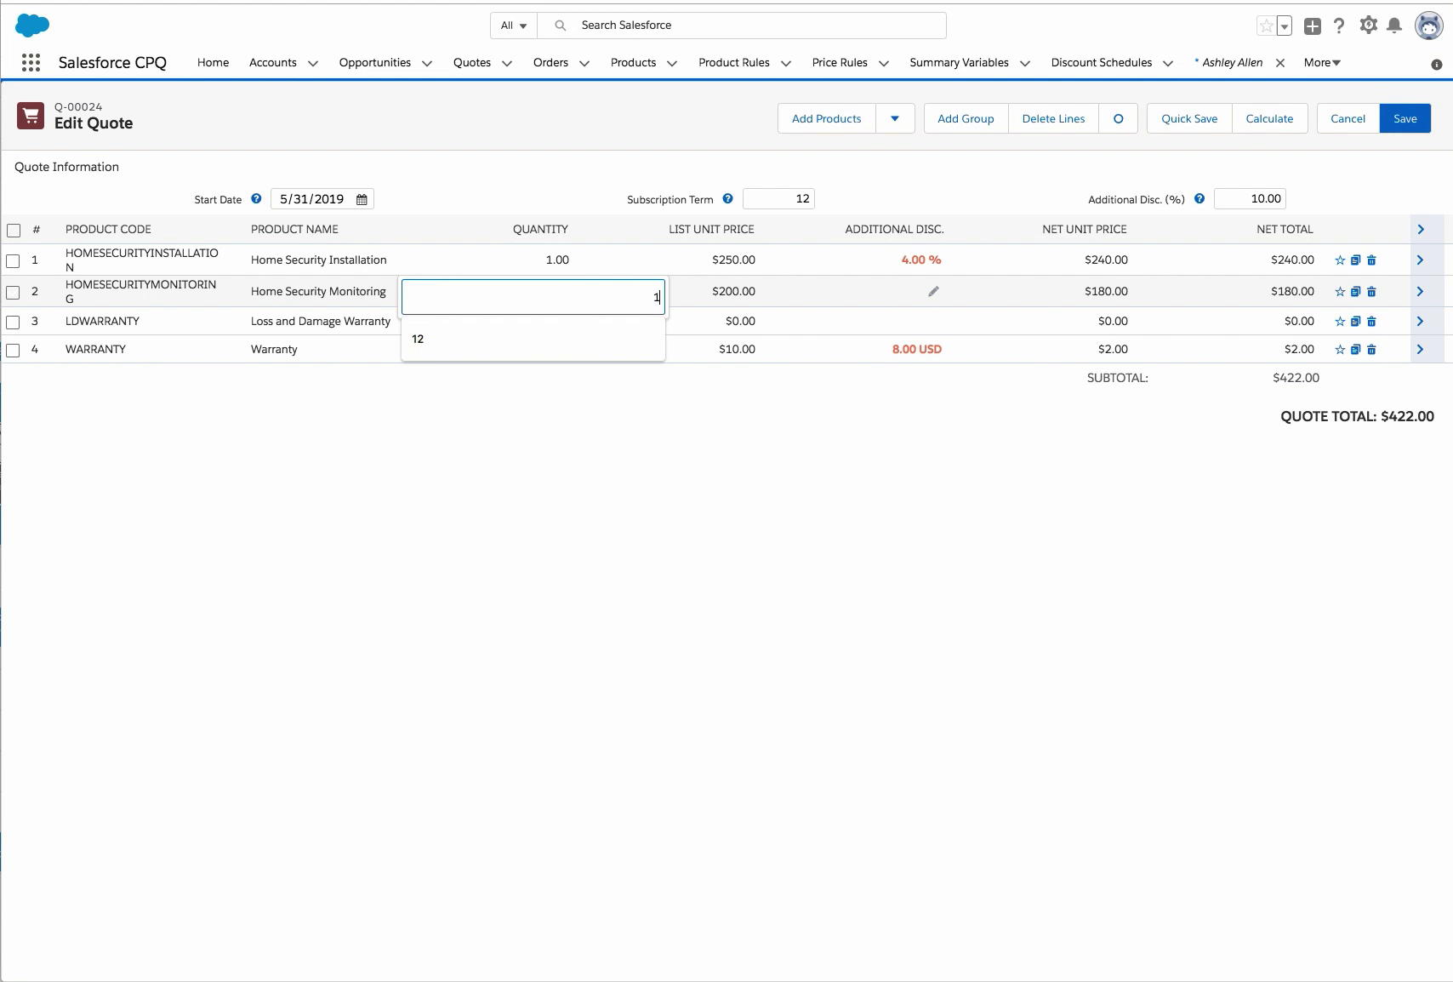
click(544, 473)
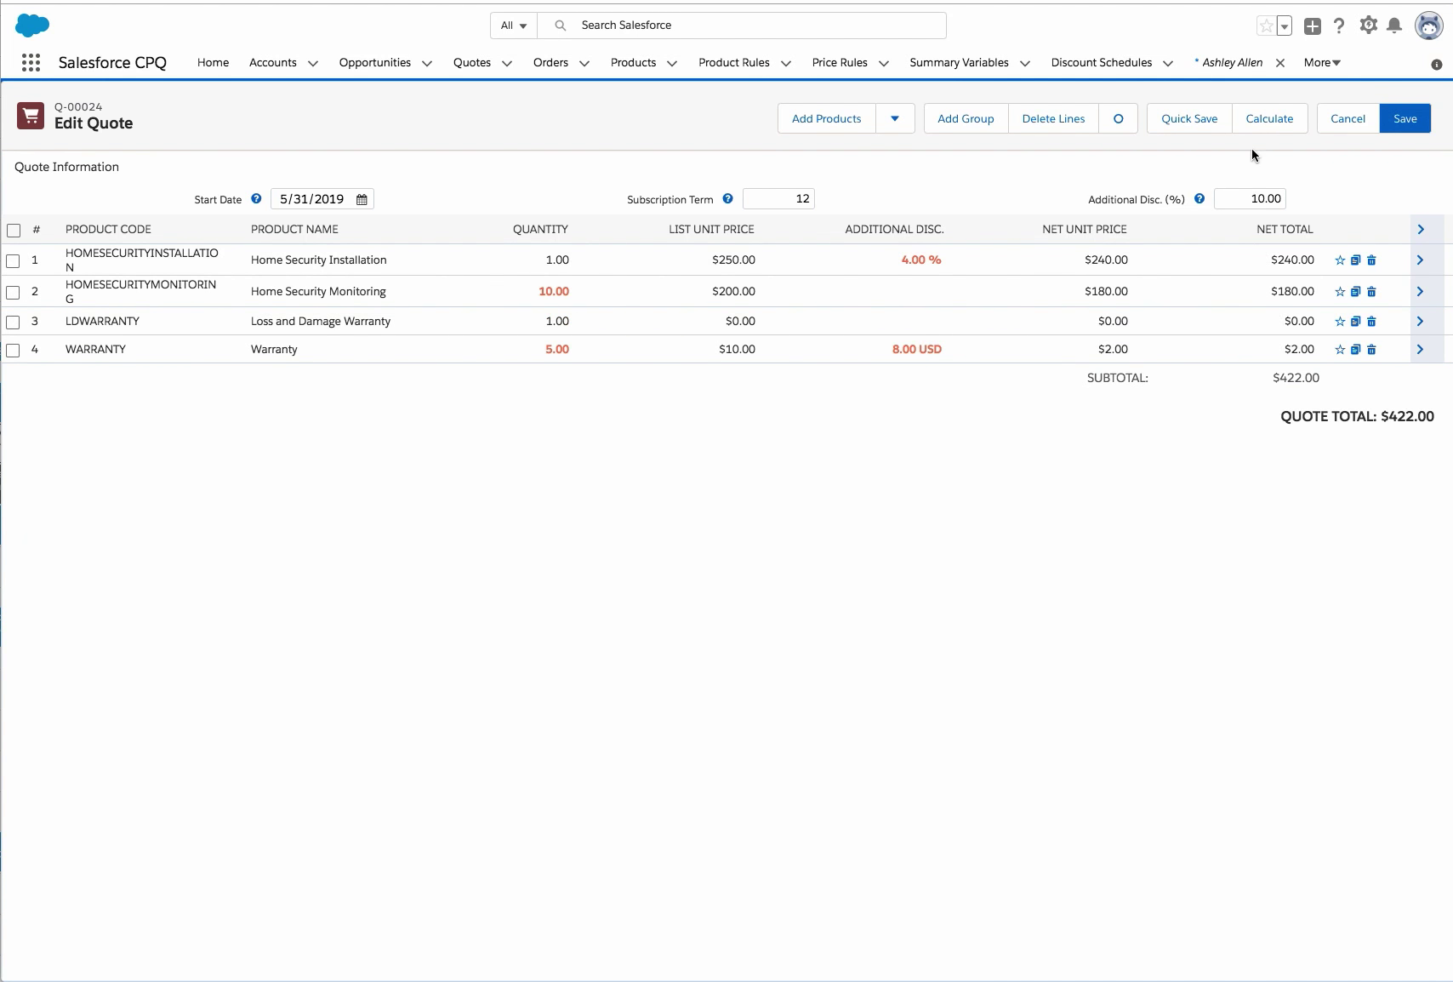
click(1262, 126)
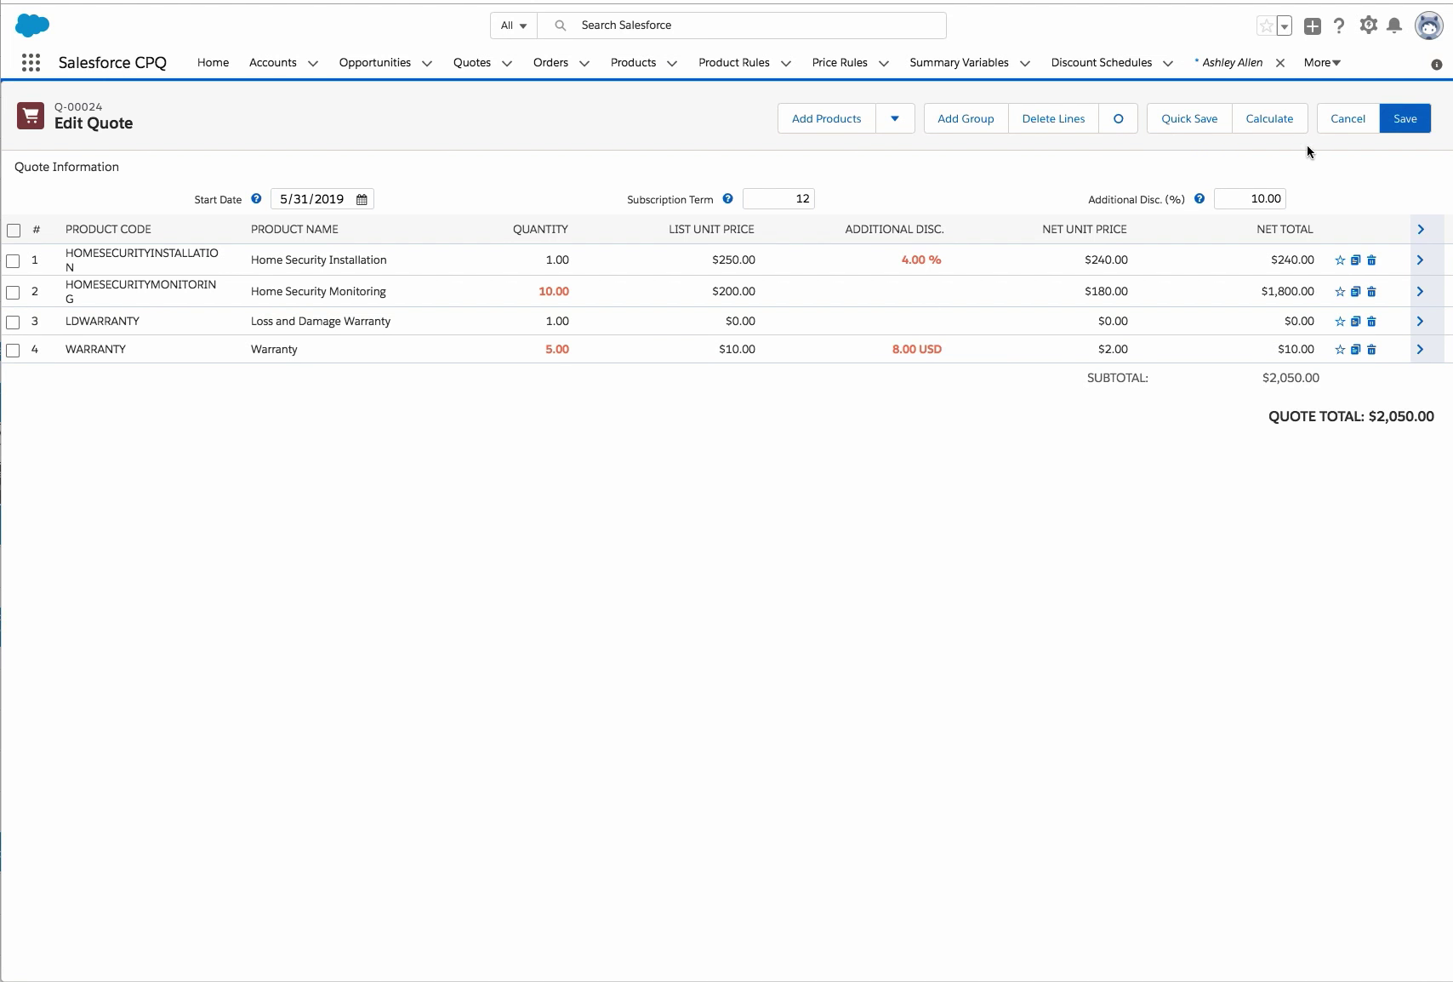
click(1405, 120)
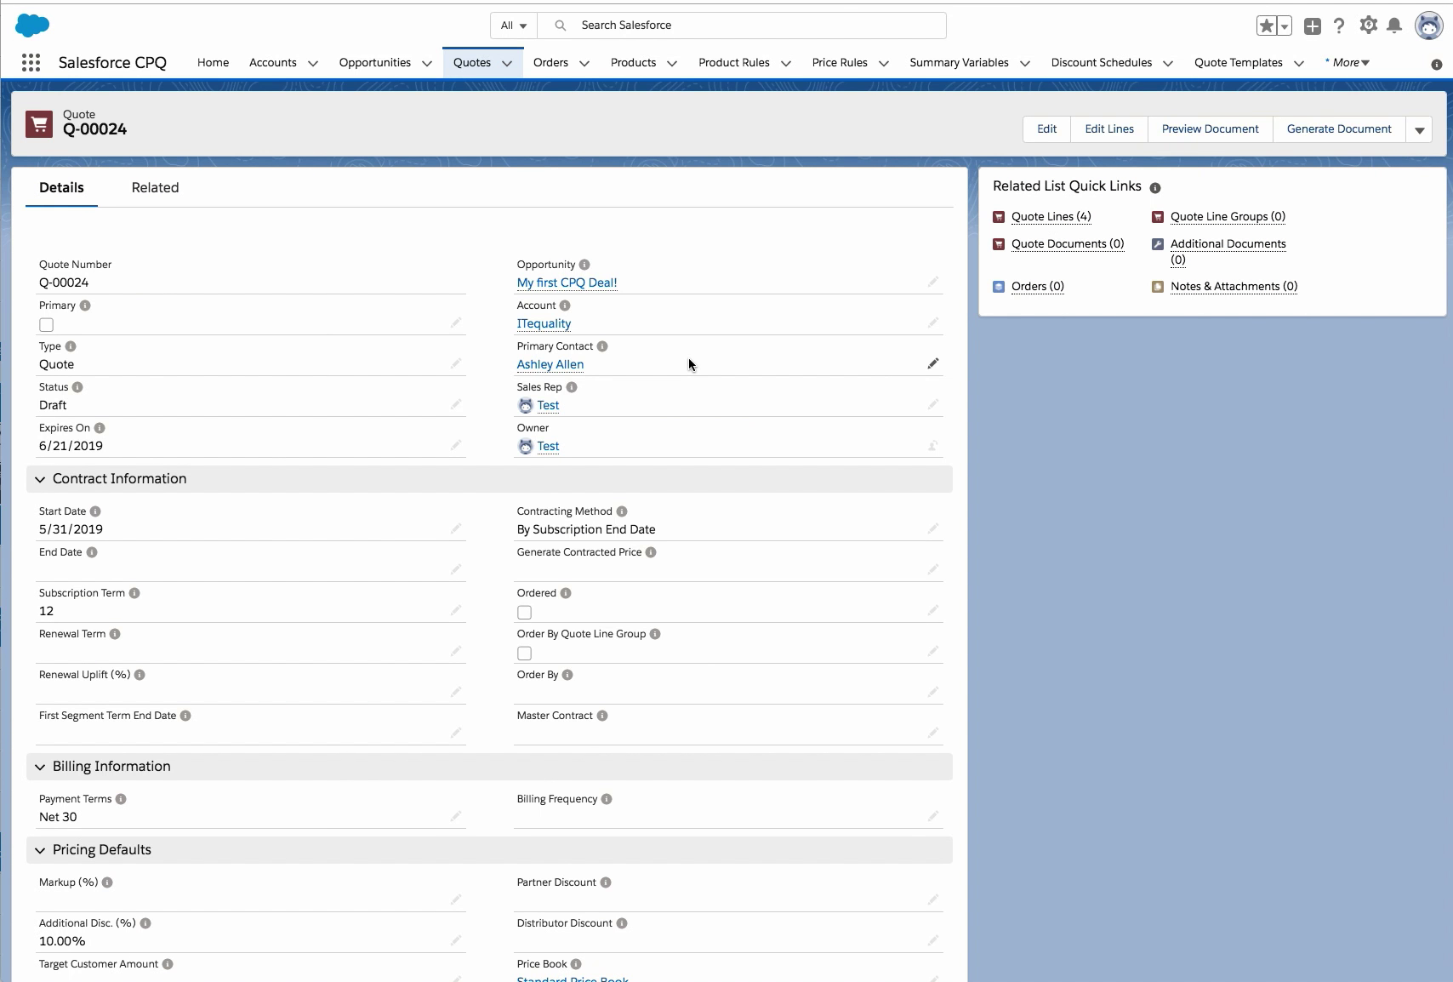
Step: Mark Q-00024 as the Primary quote, save, and go to its My first CPQ Deal! opportunity
click(47, 325)
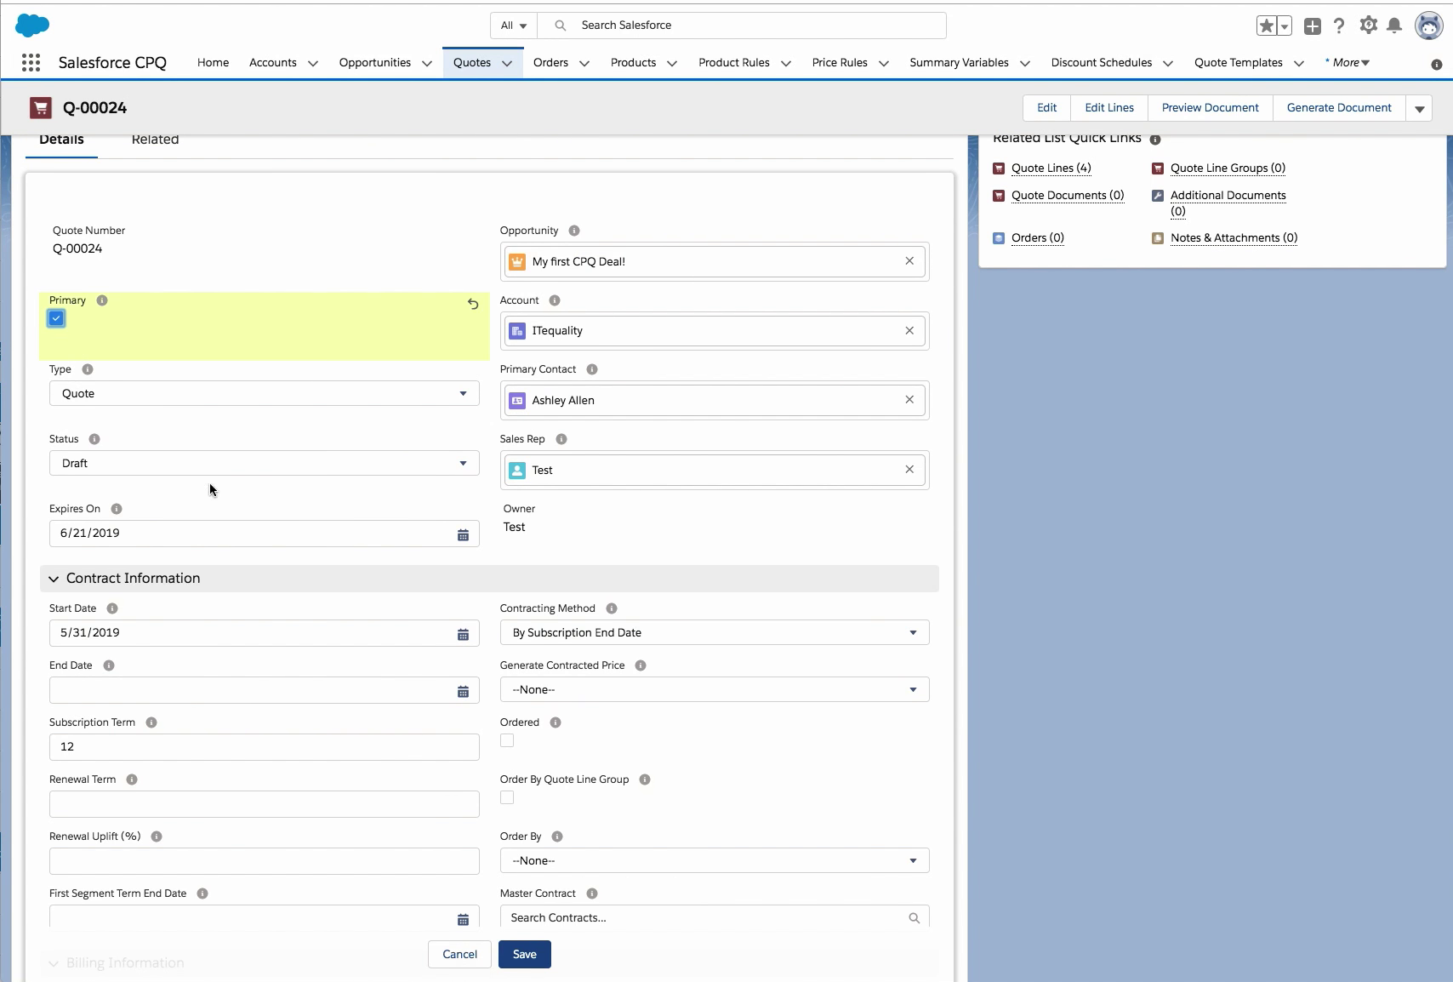
click(524, 954)
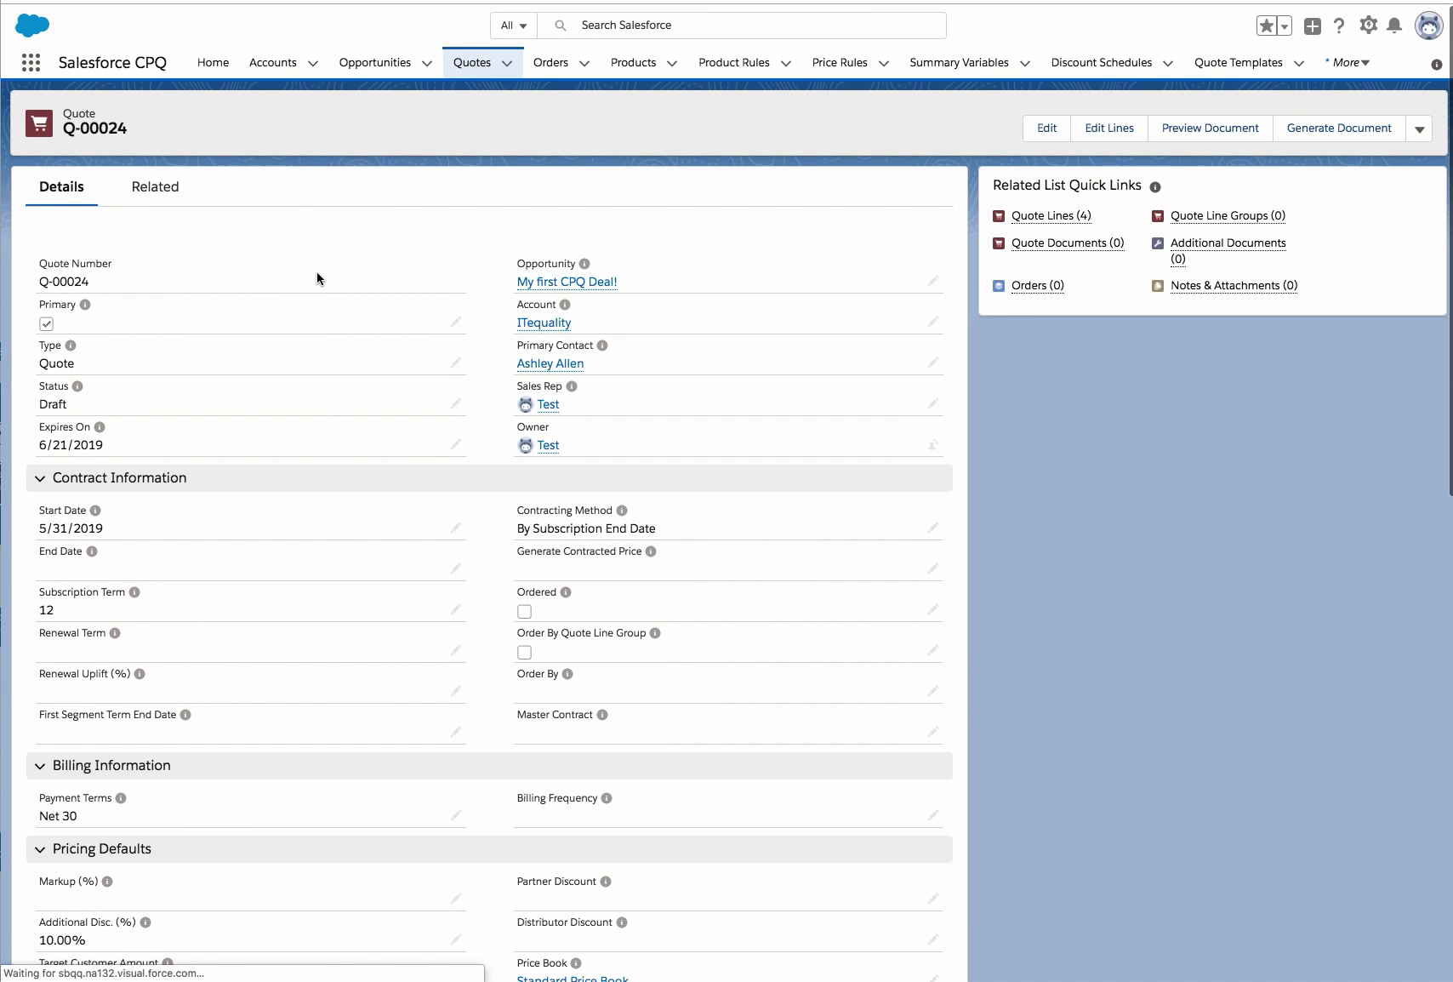
click(157, 195)
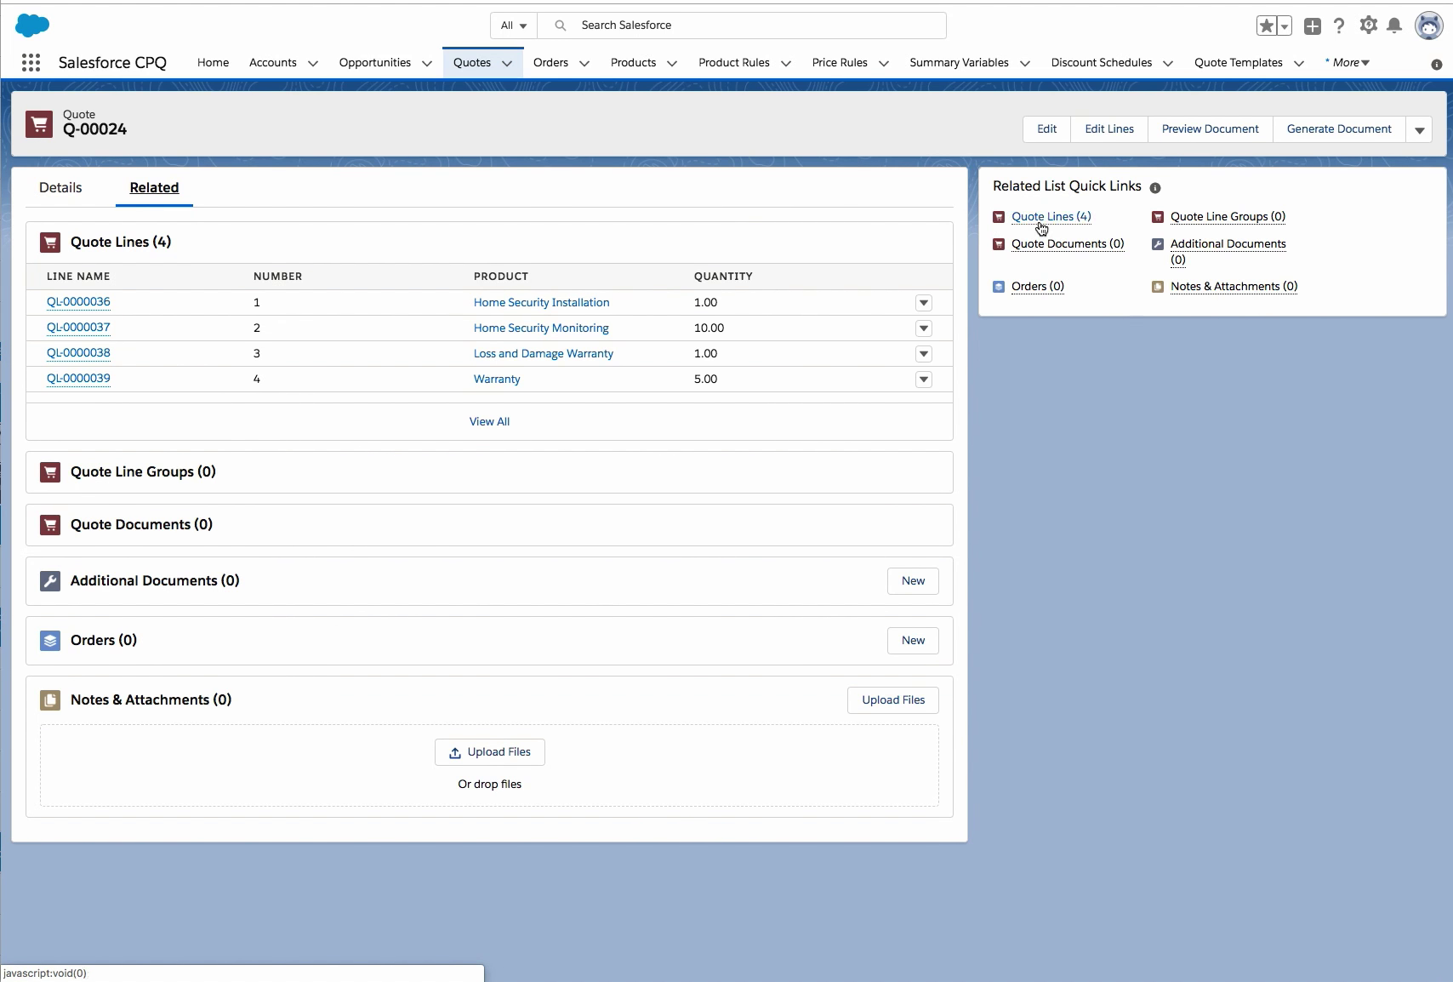
mouse_move(1042, 228)
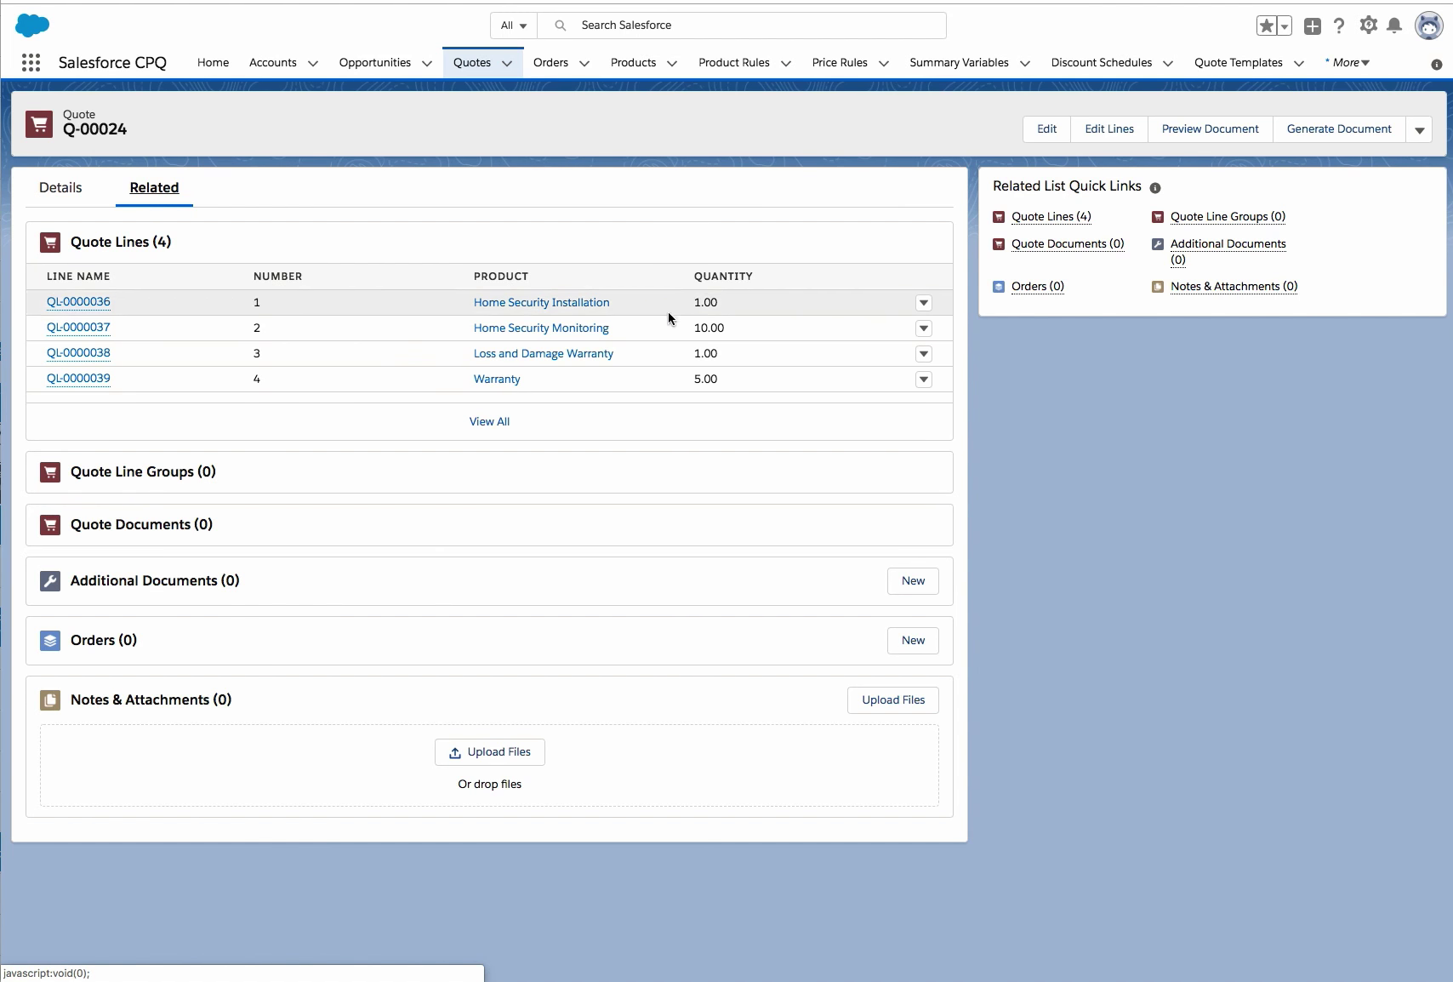
click(66, 201)
click(580, 292)
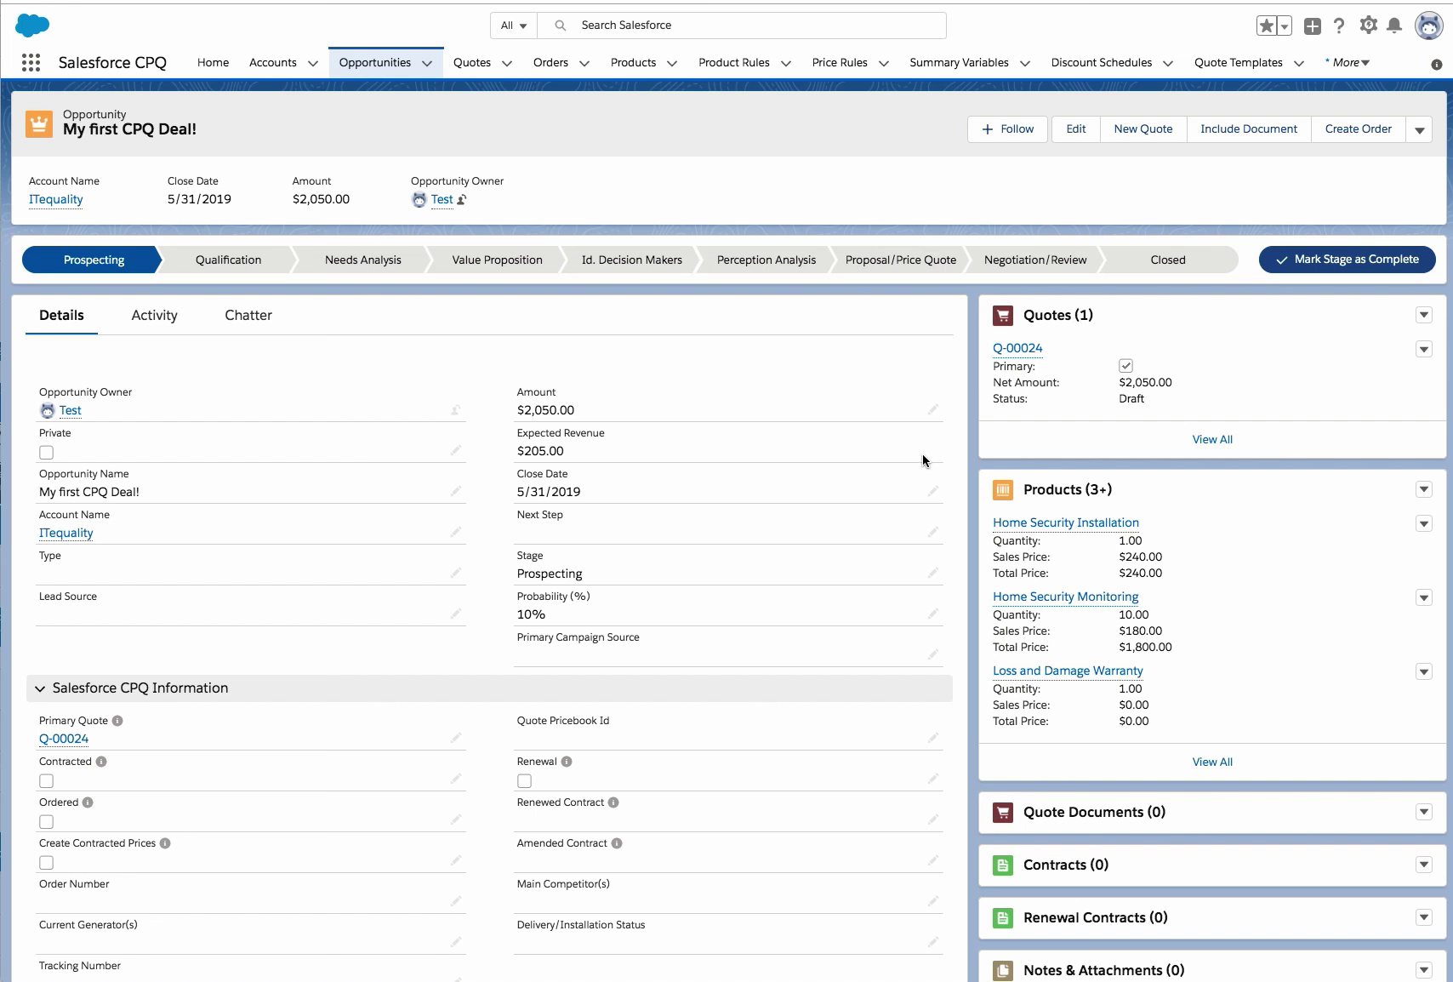
Step: Scroll to the Salesforce CPQ Information section showing the $2,050.00 amount and primary quote Q-00024
scroll(648, 672, down, 3)
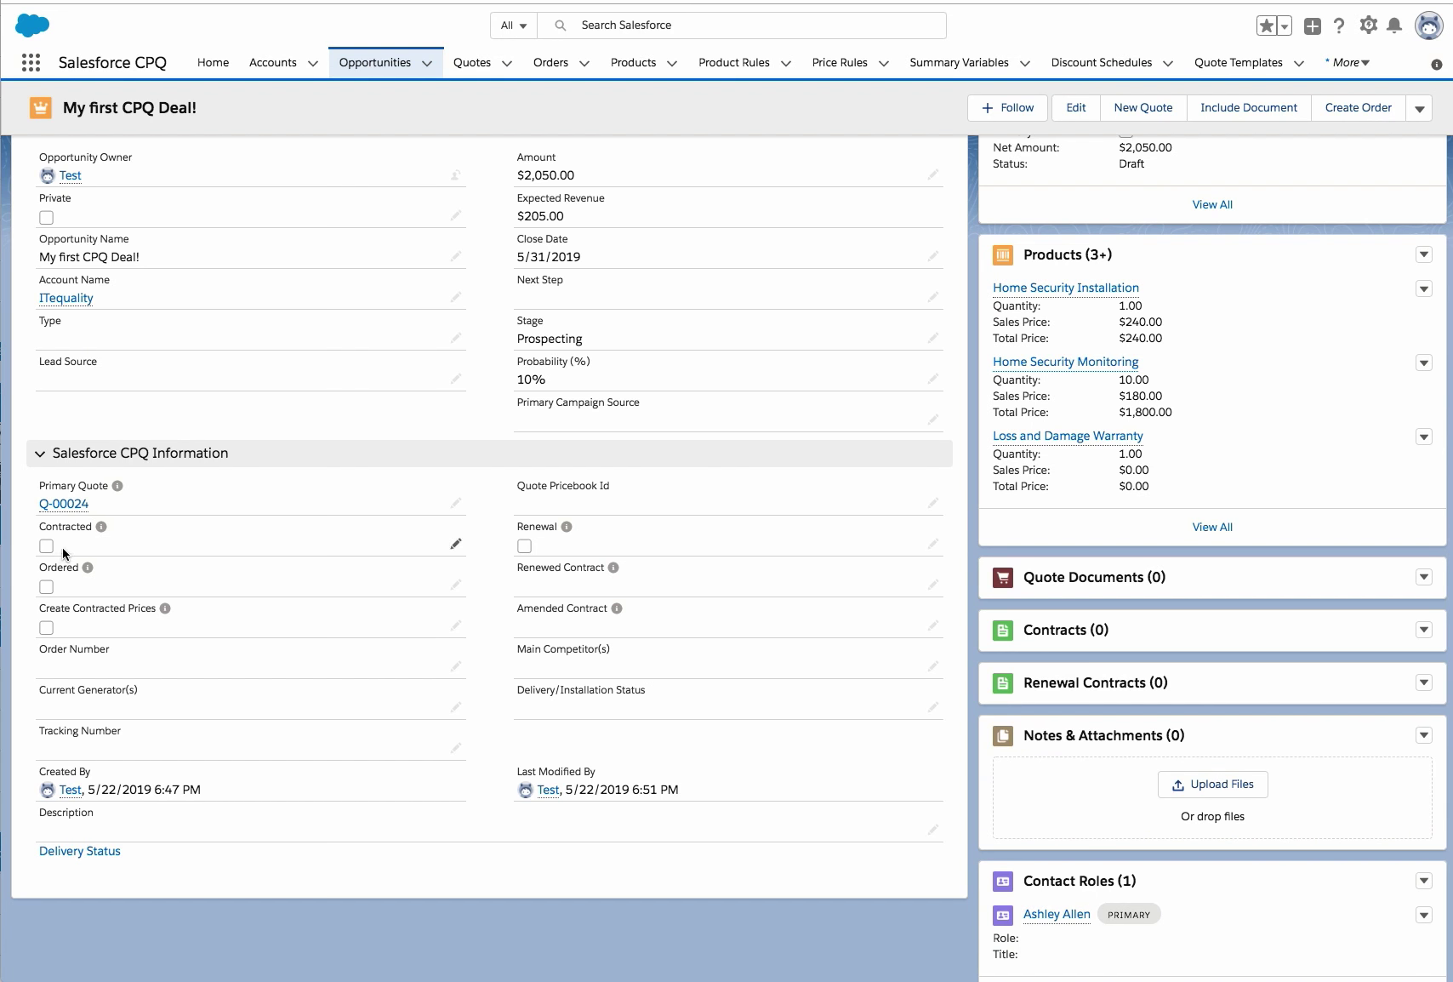
Step: Check Contracted on My first CPQ Deal!, save, and find draft contract 00000100 in Contracts
click(456, 545)
click(57, 541)
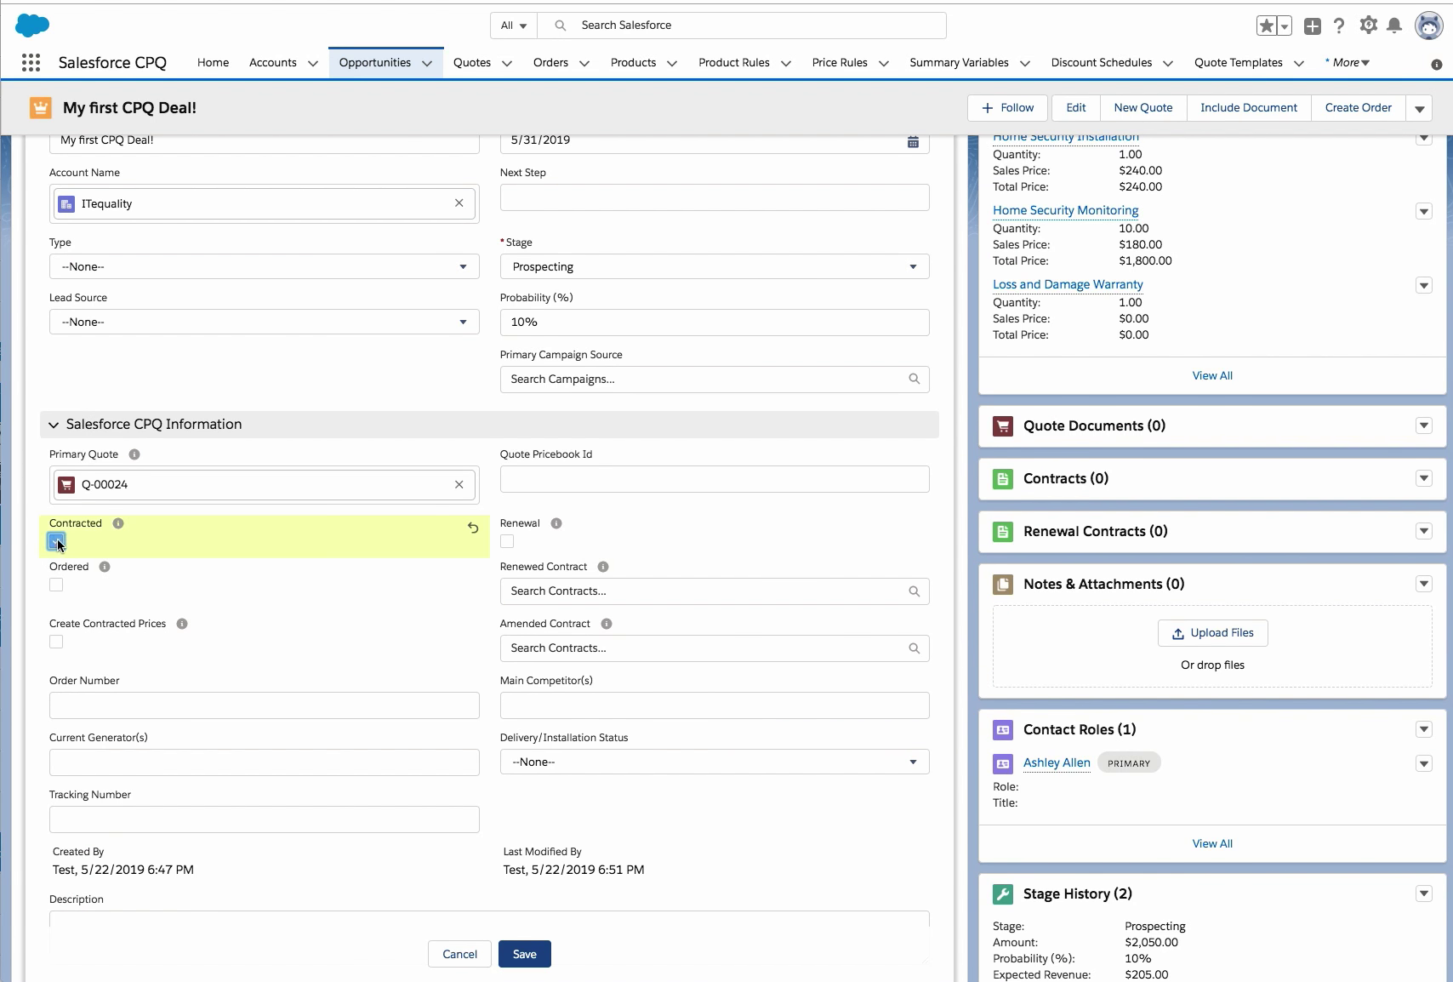
click(543, 959)
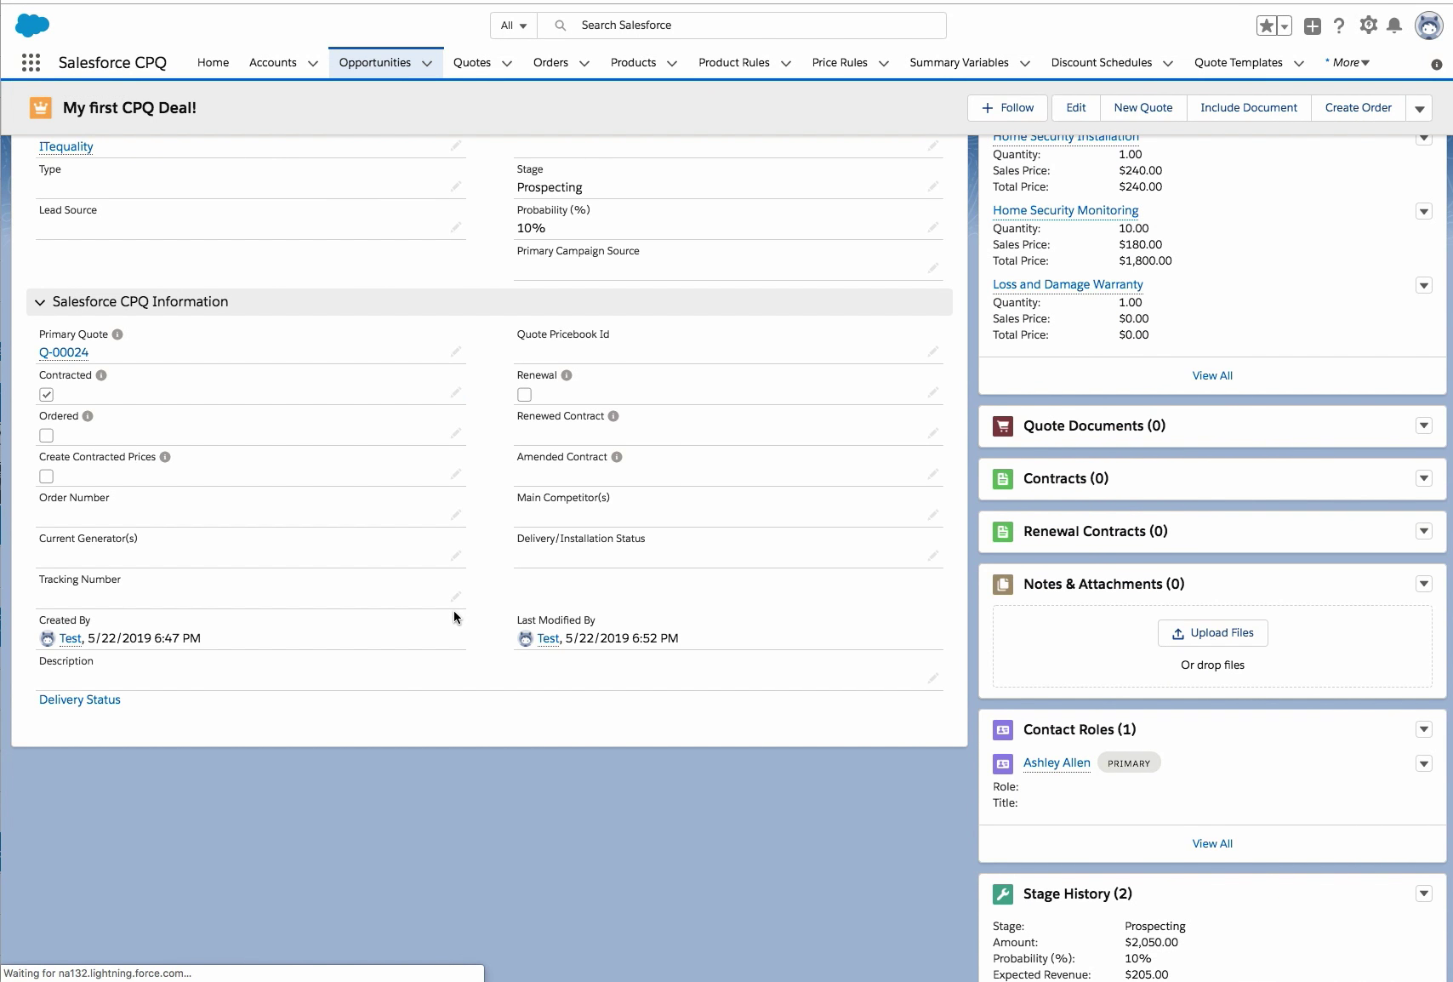
scroll(454, 615, up, 5)
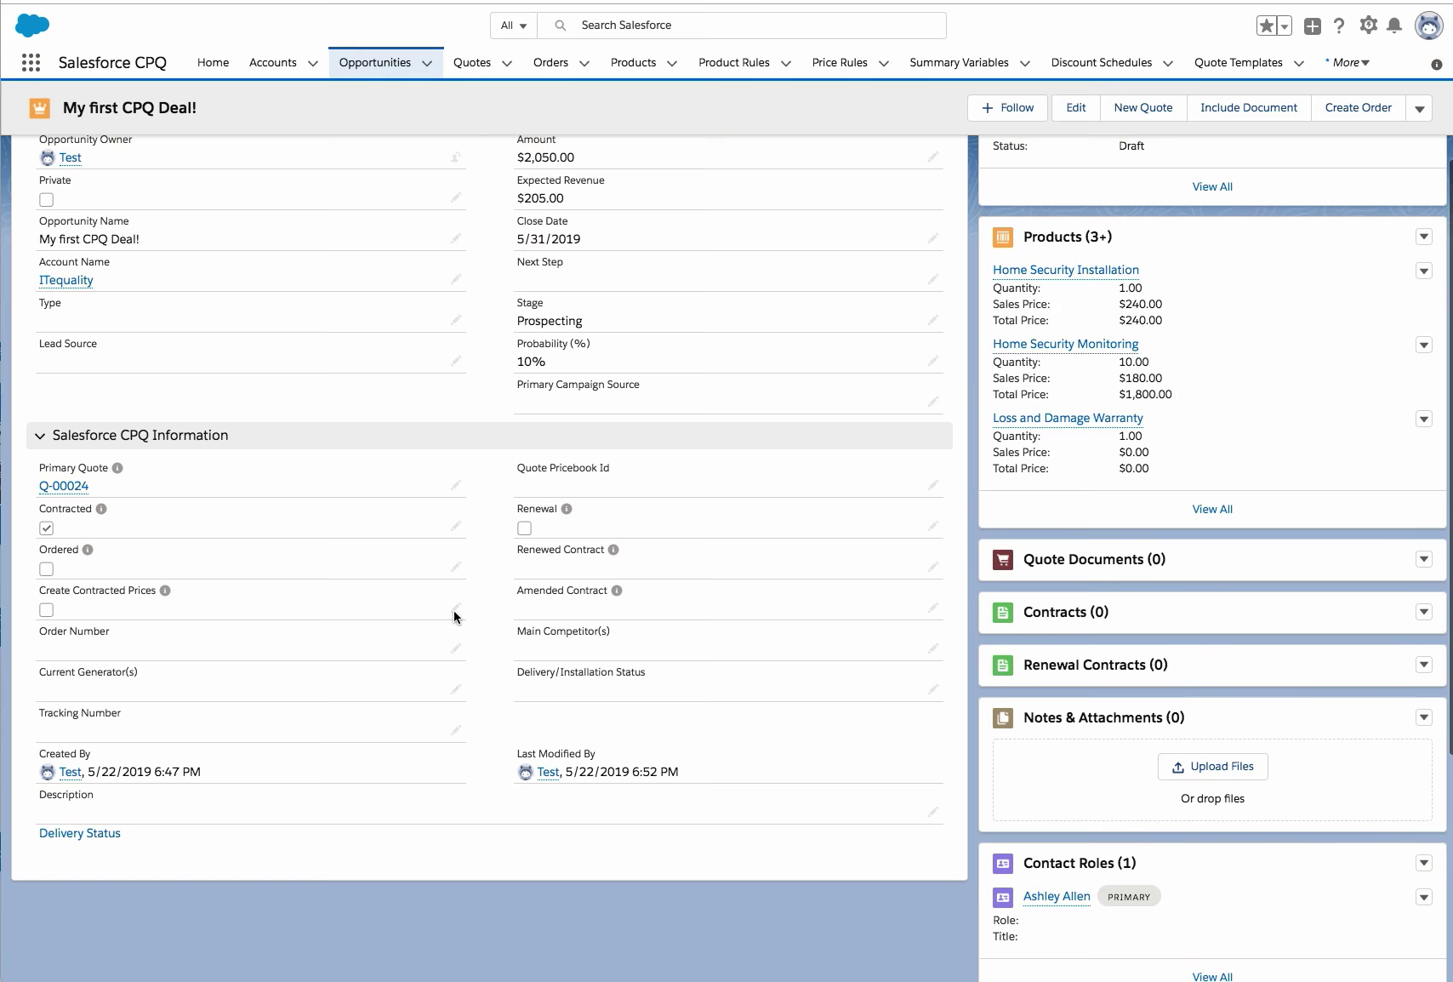
scroll(456, 618, up, 1)
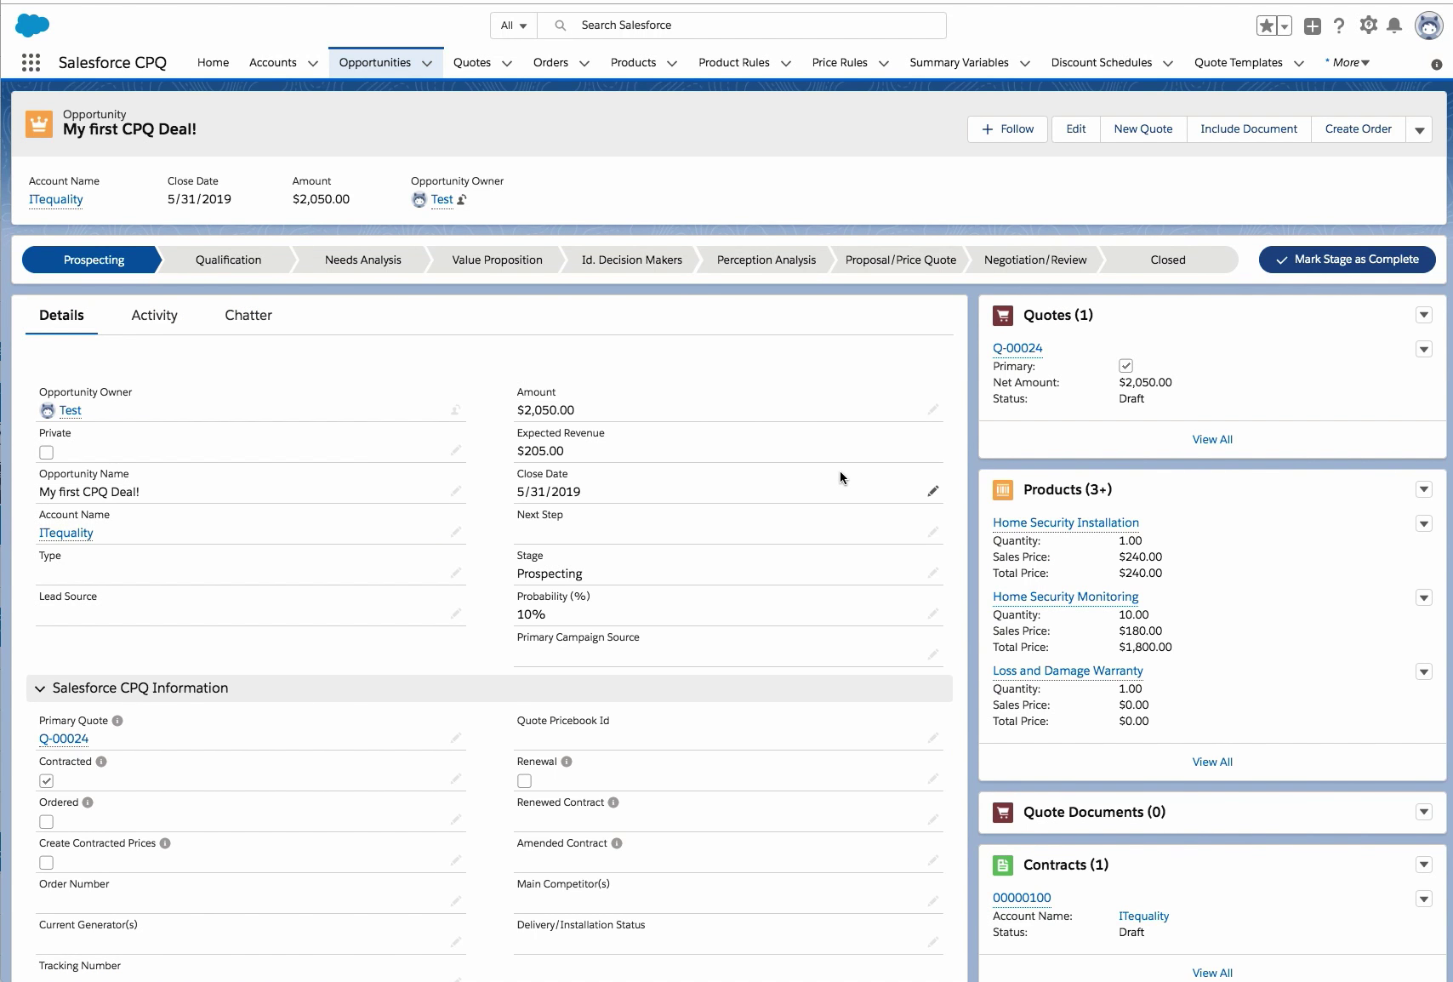
scroll(909, 578, down, 3)
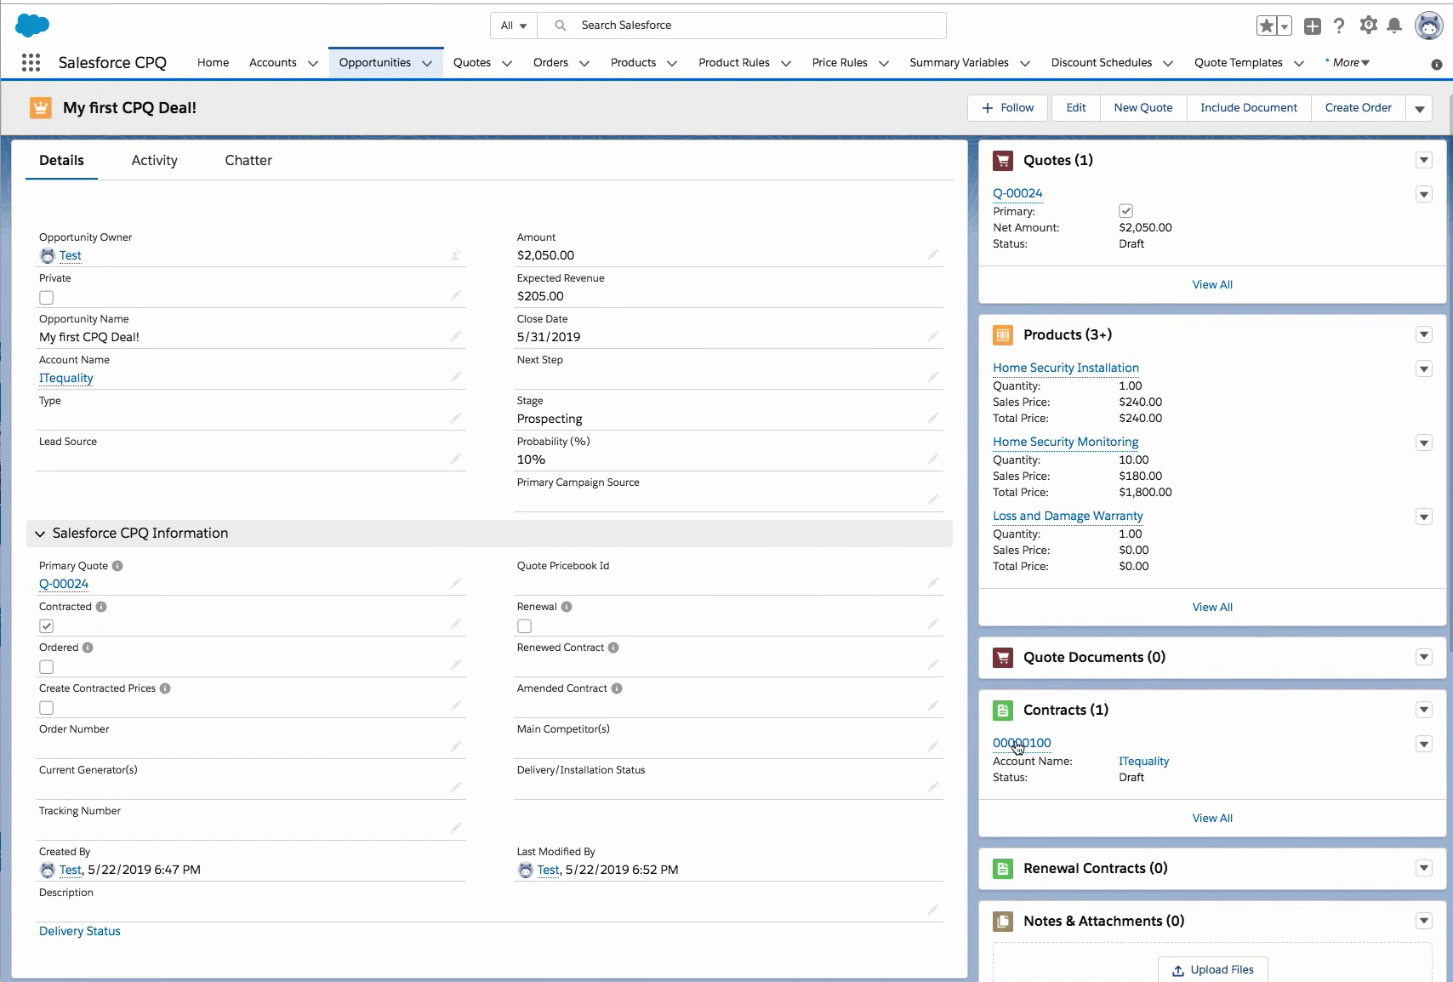
mouse_move(1031, 753)
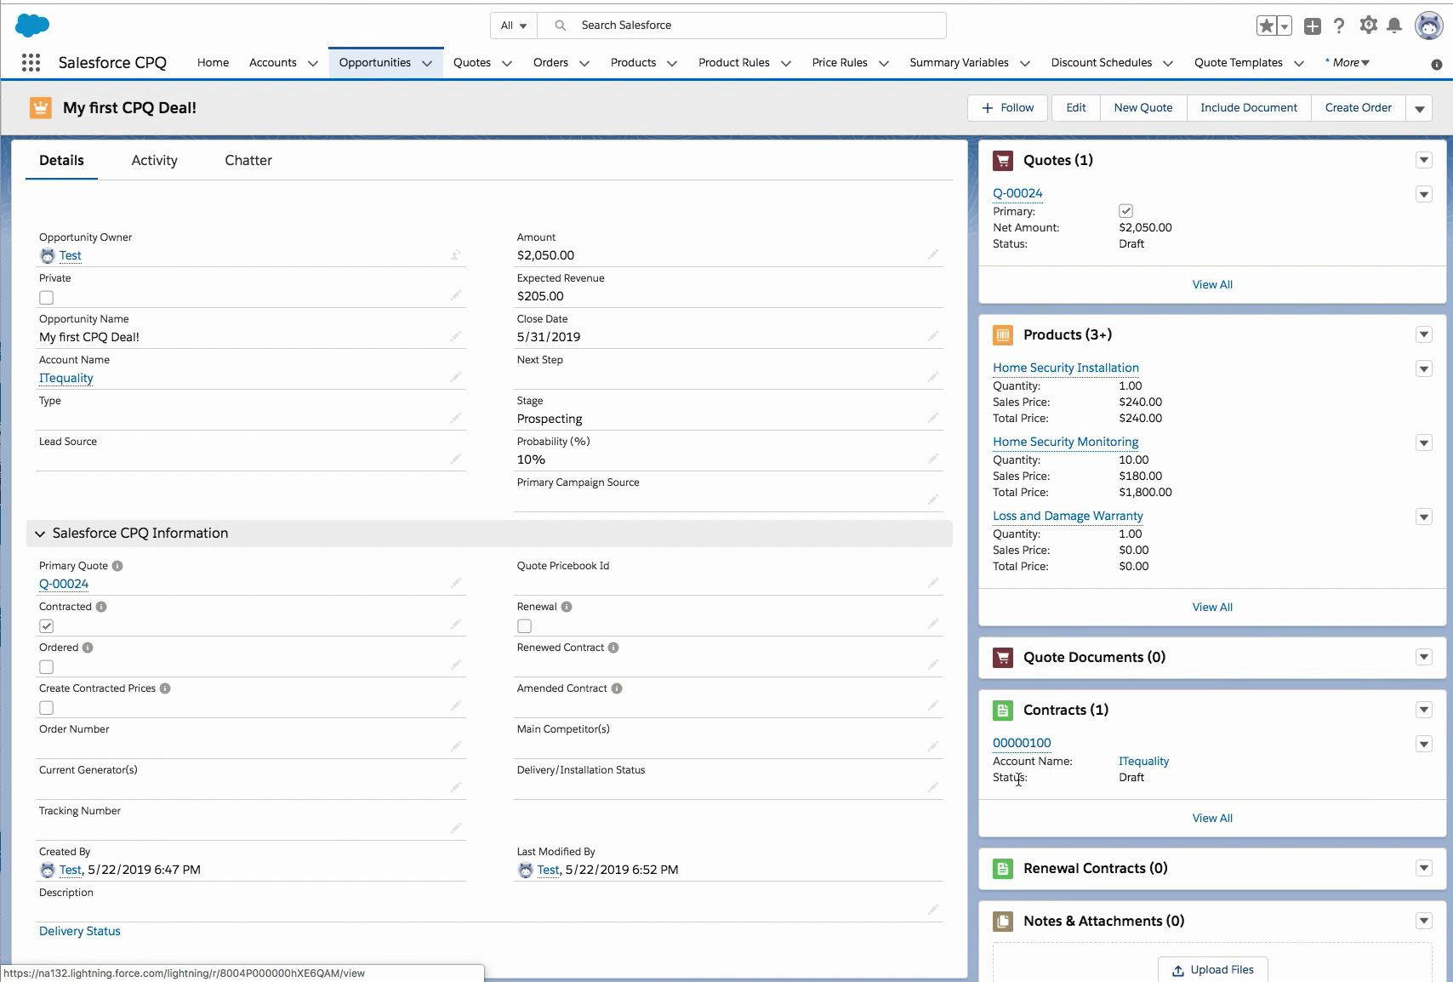
Step: Open contract 00000100, review its Home Security Monitoring and Warranty subscriptions, then return to Details
click(1018, 747)
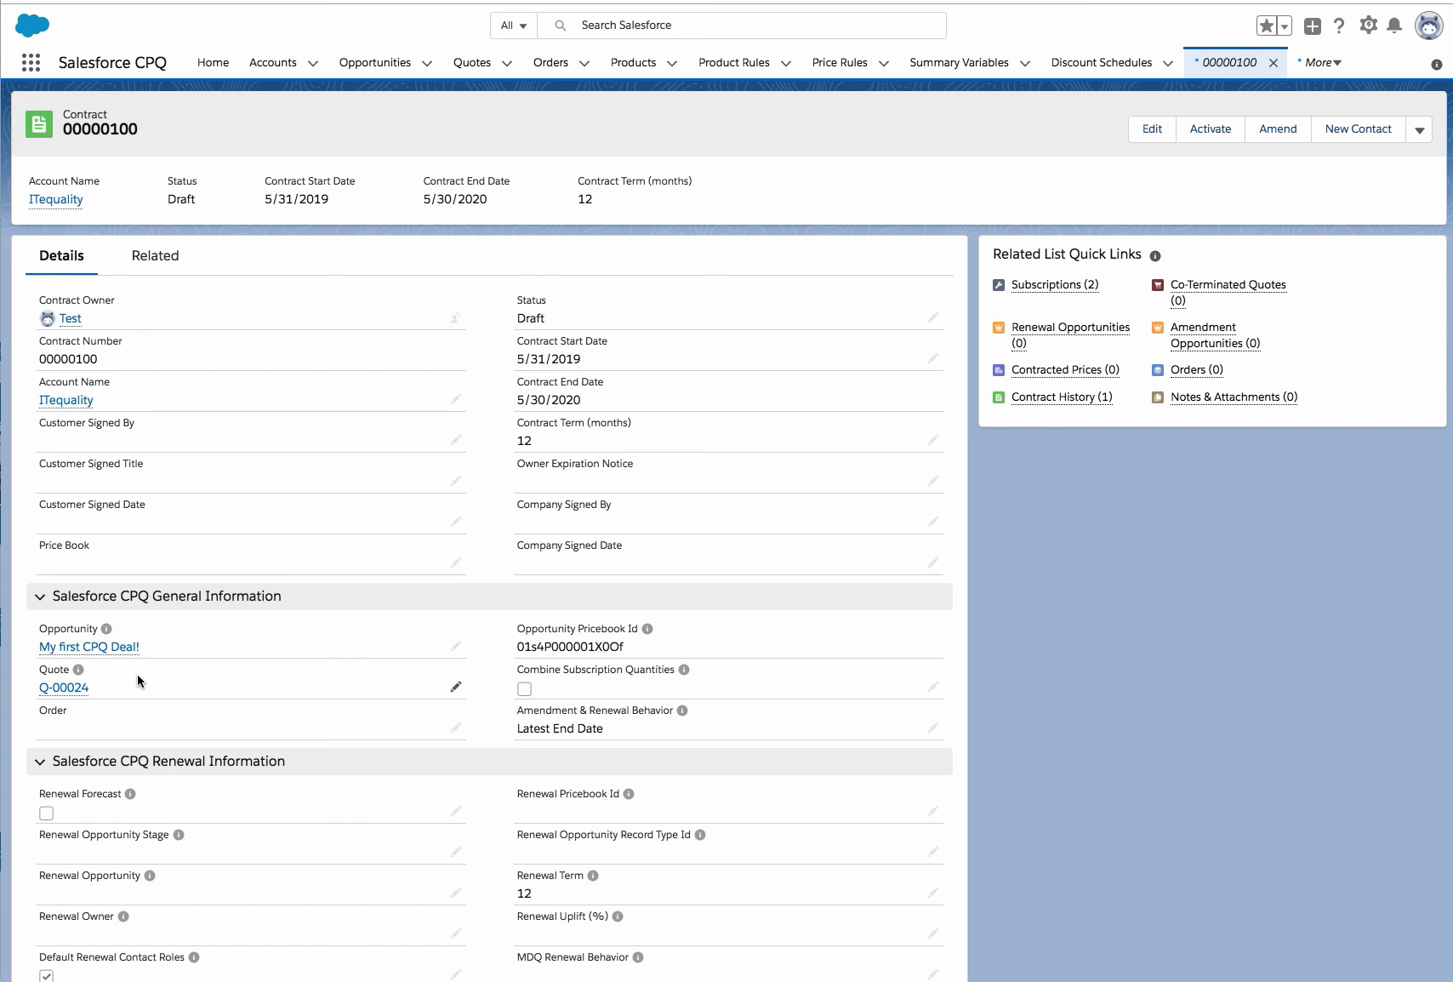
click(157, 262)
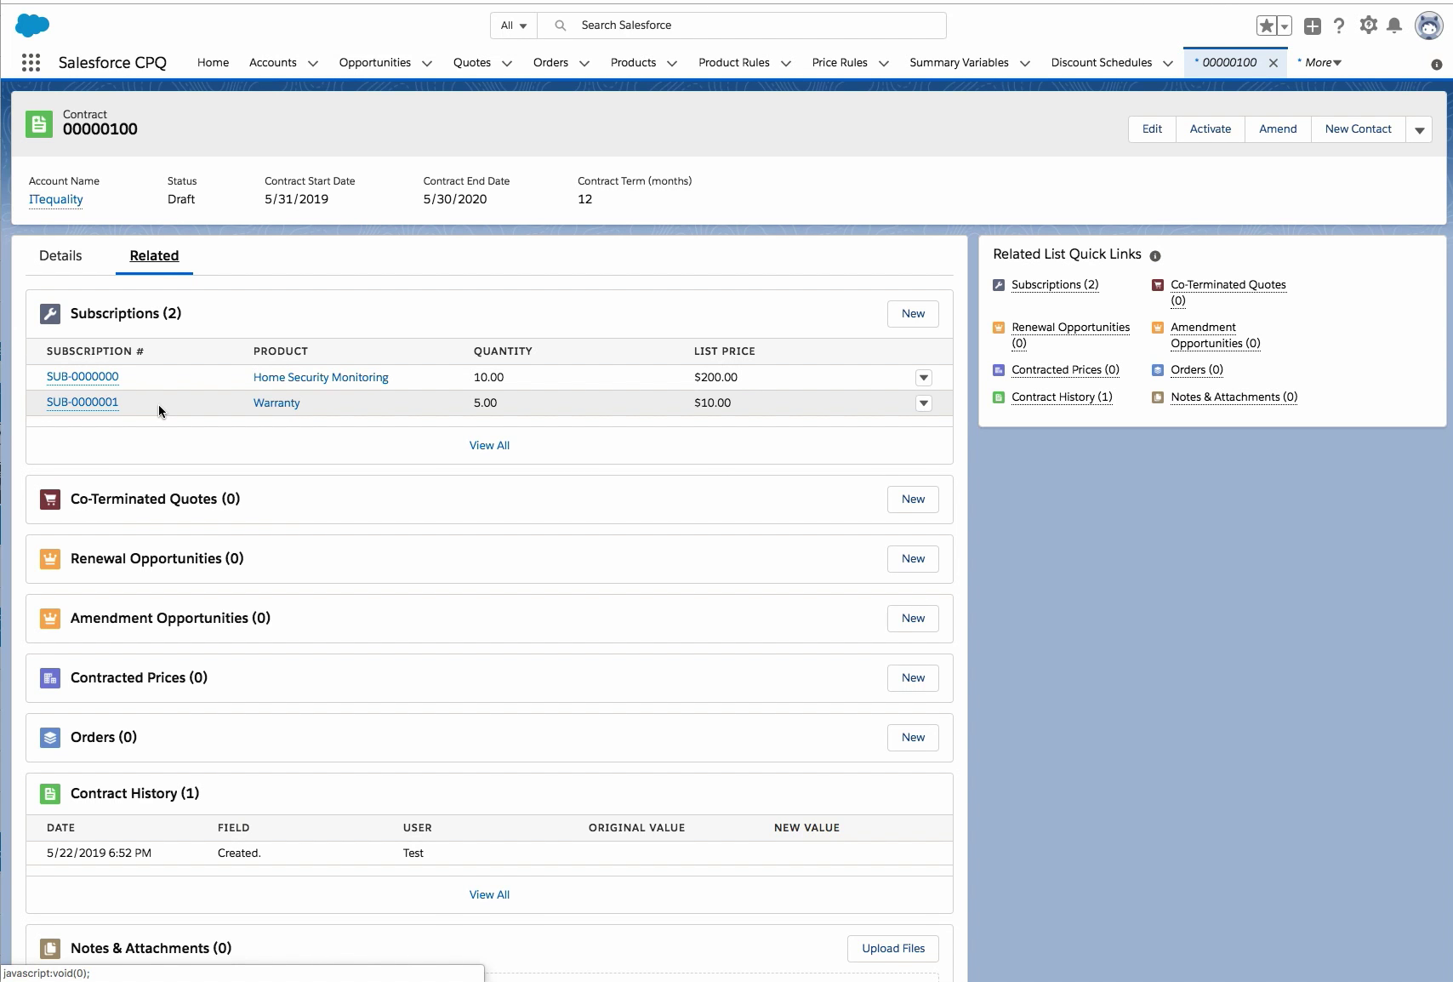
click(61, 264)
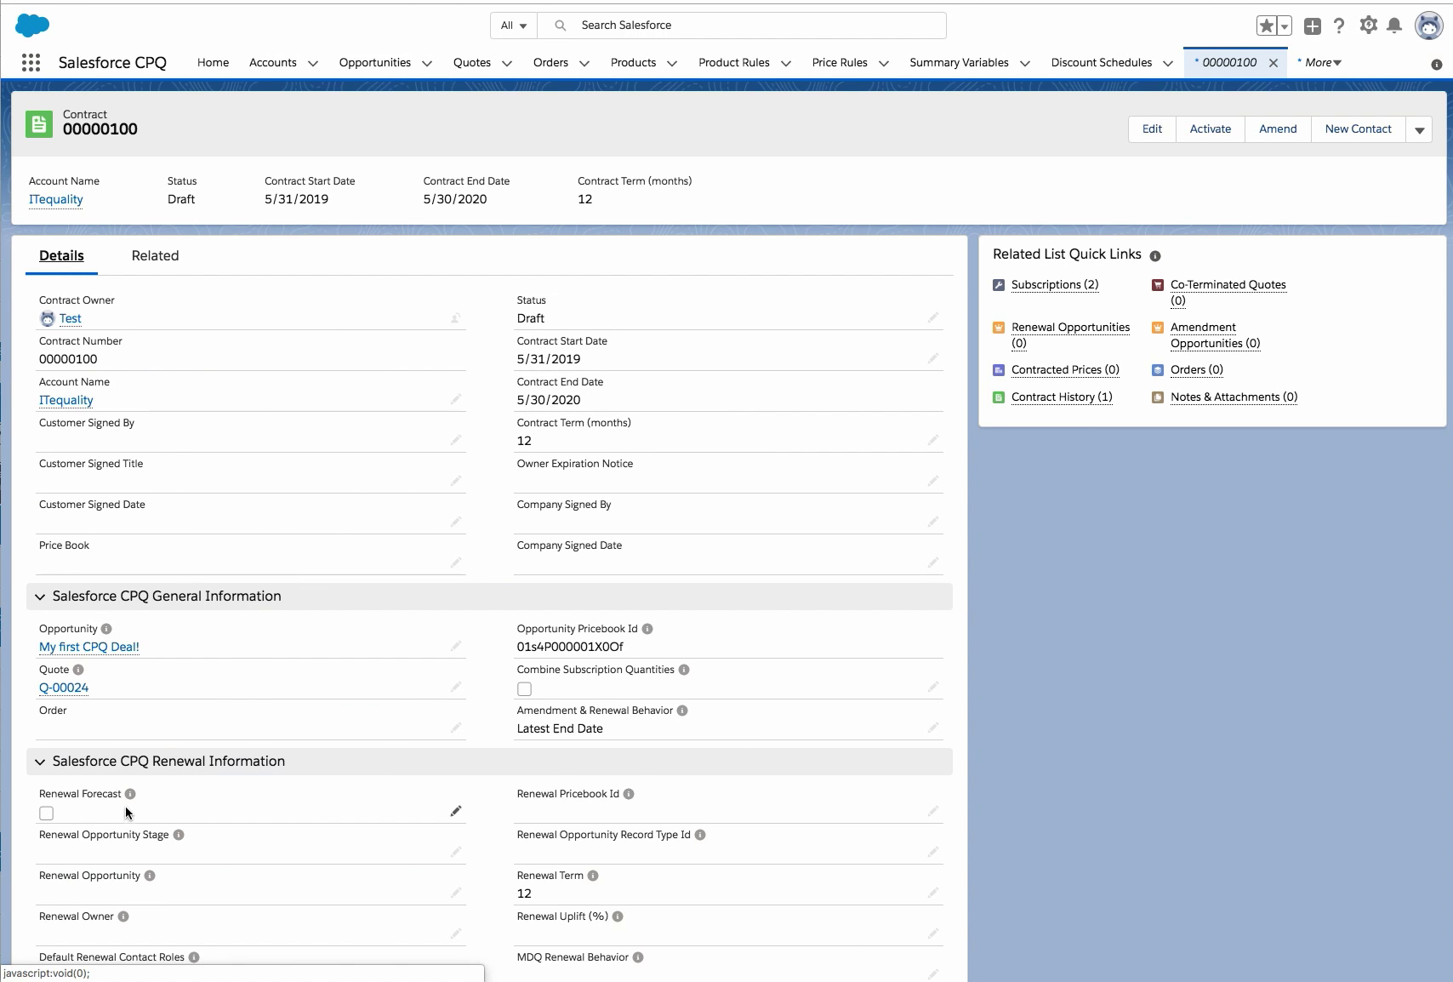
mouse_move(131, 799)
Step: Check Renewal Forecast on contract 00000100 and save it, generating a $1,810.00 Renewal Opportunity
double_click(100, 812)
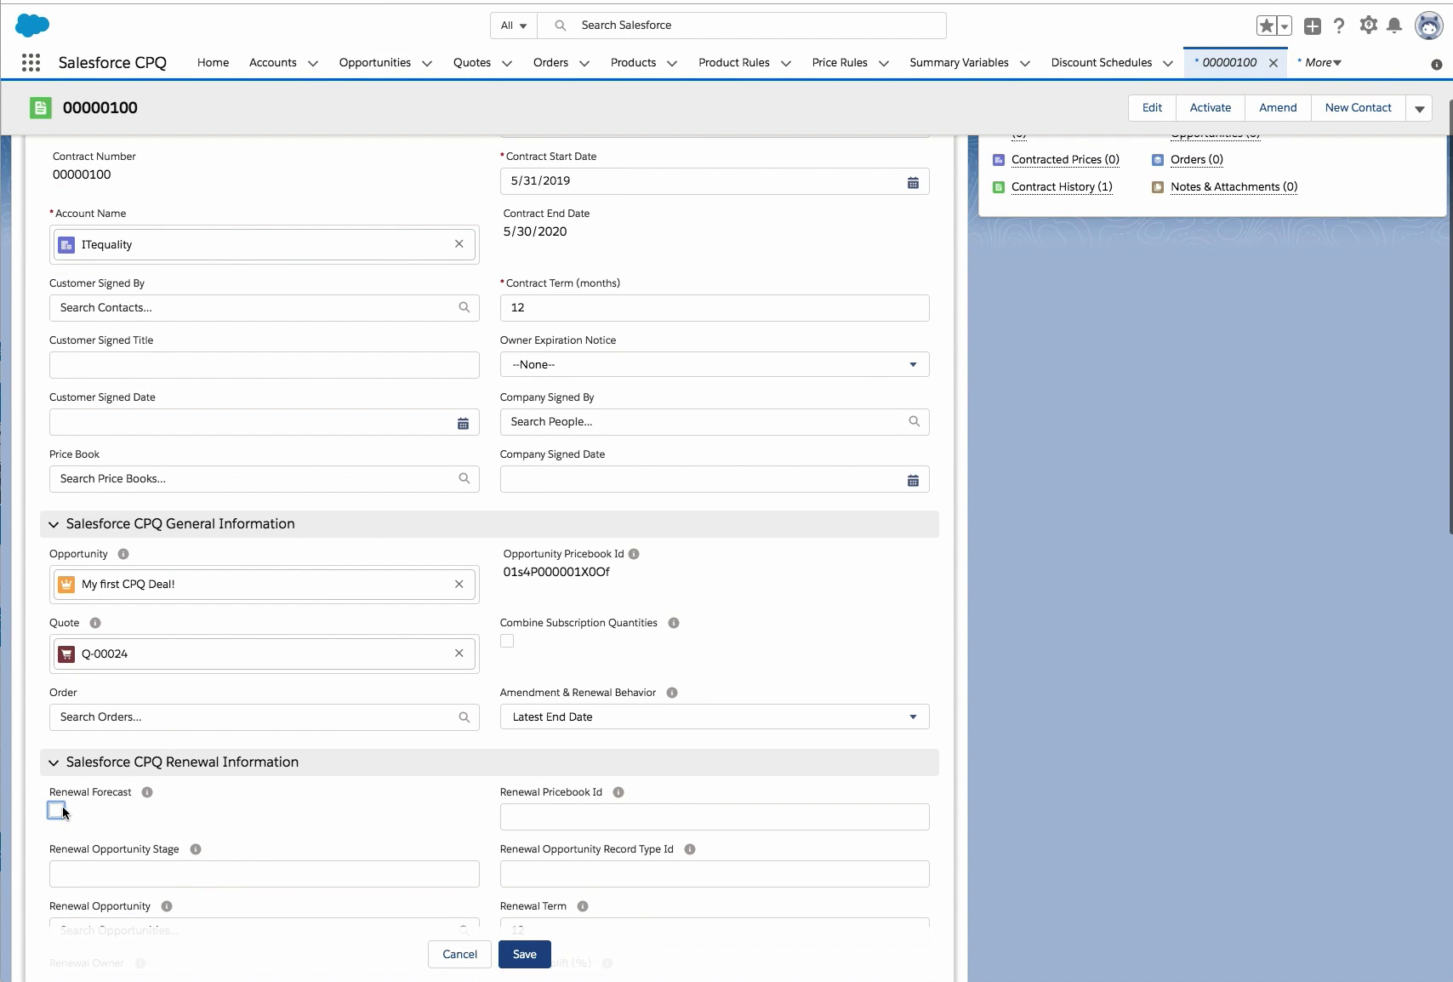
click(56, 810)
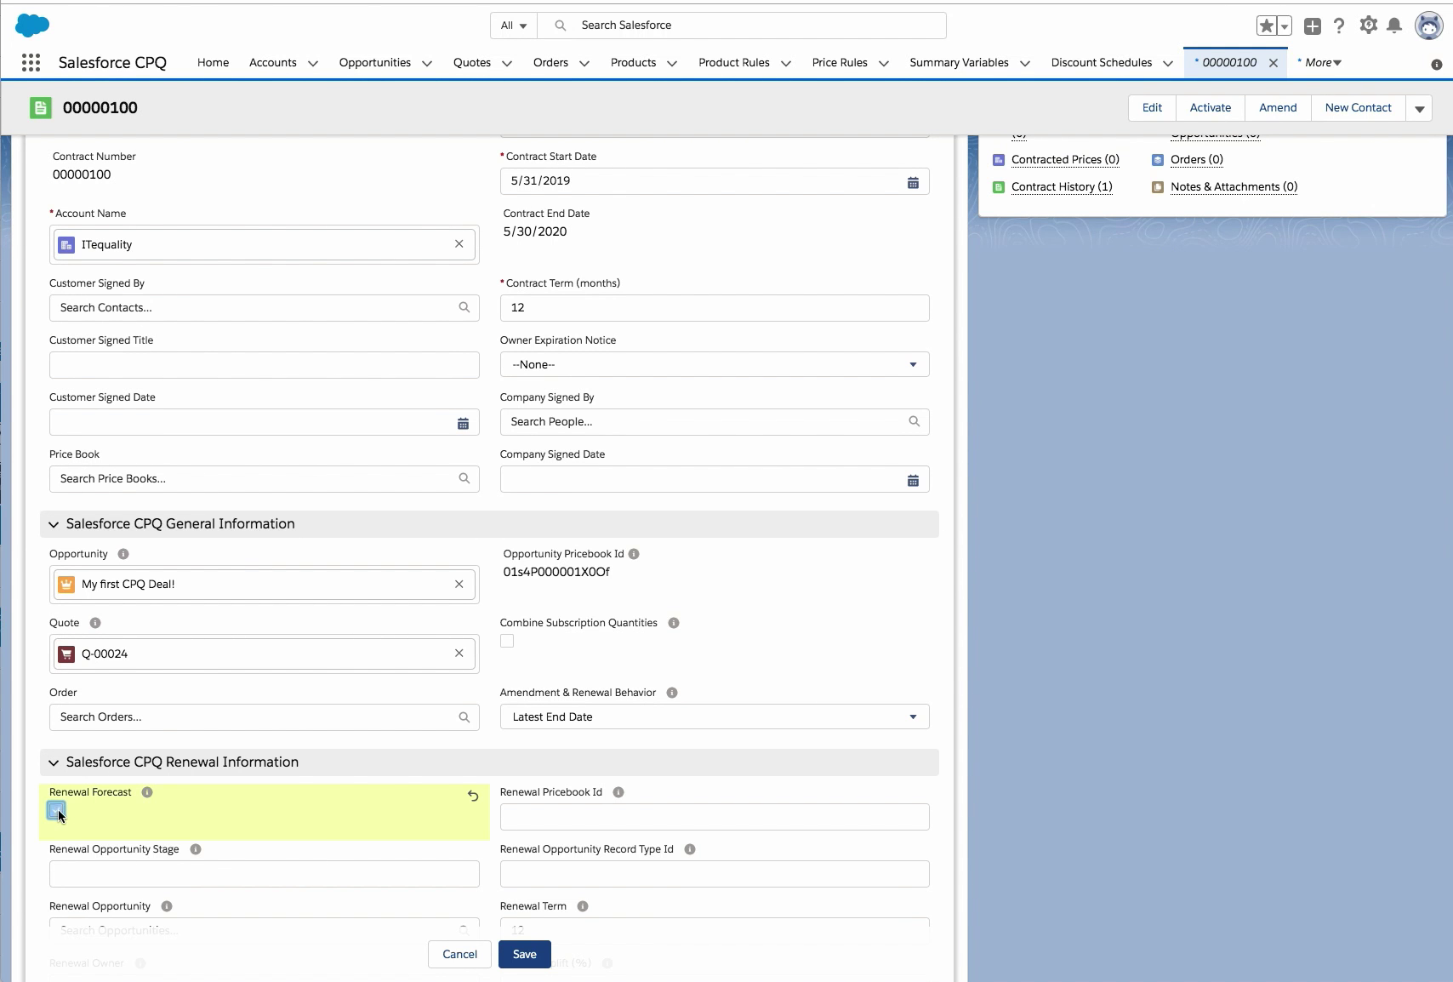
click(534, 964)
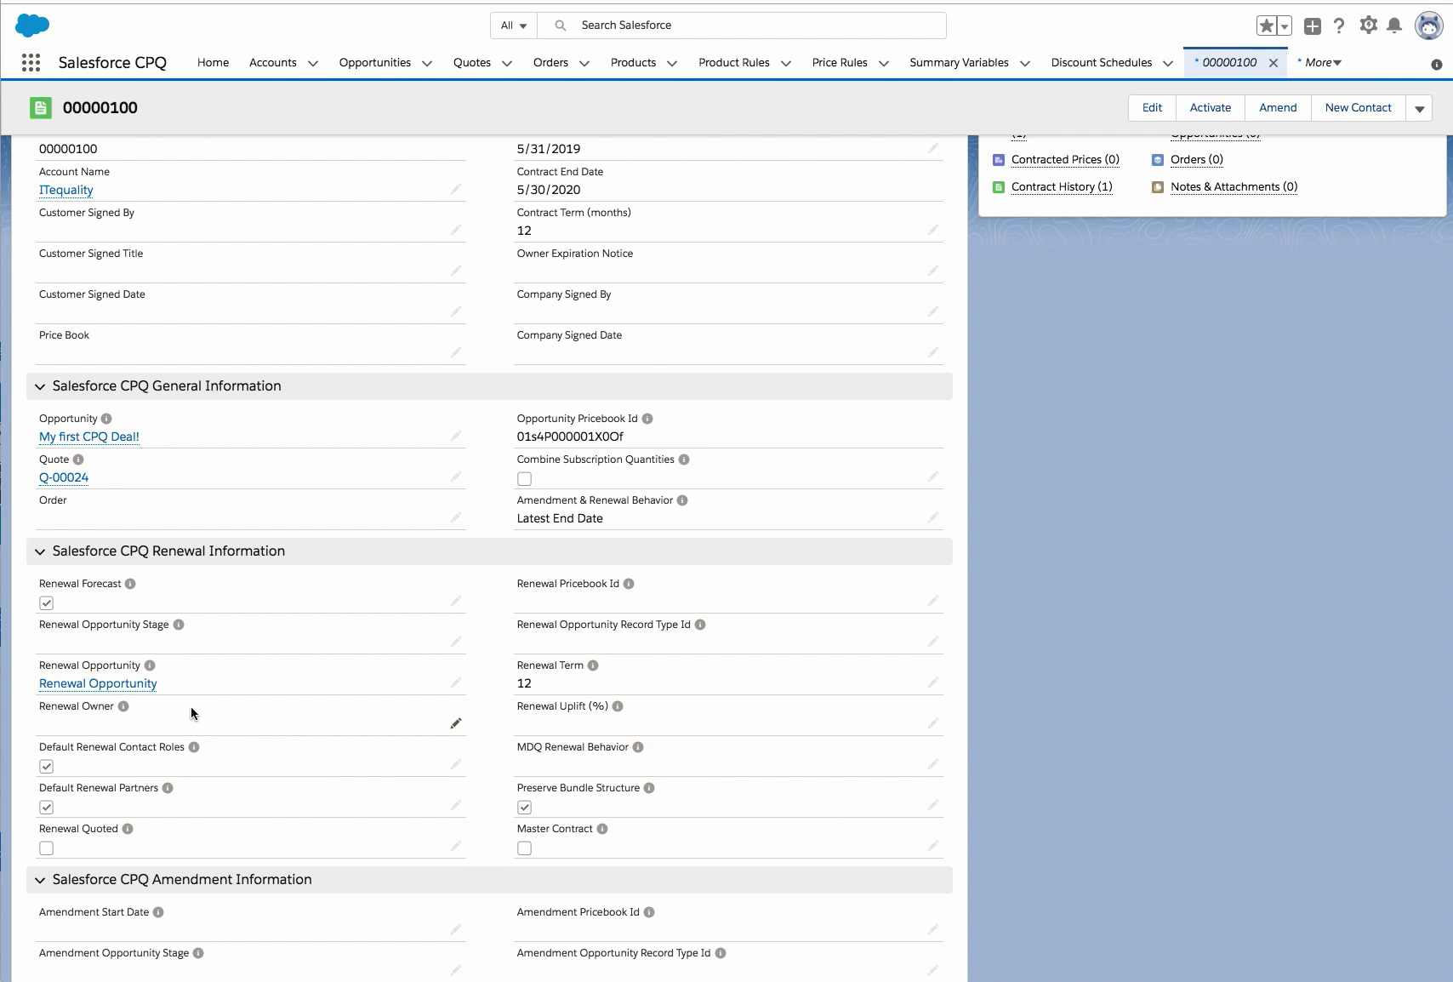
mouse_move(143, 696)
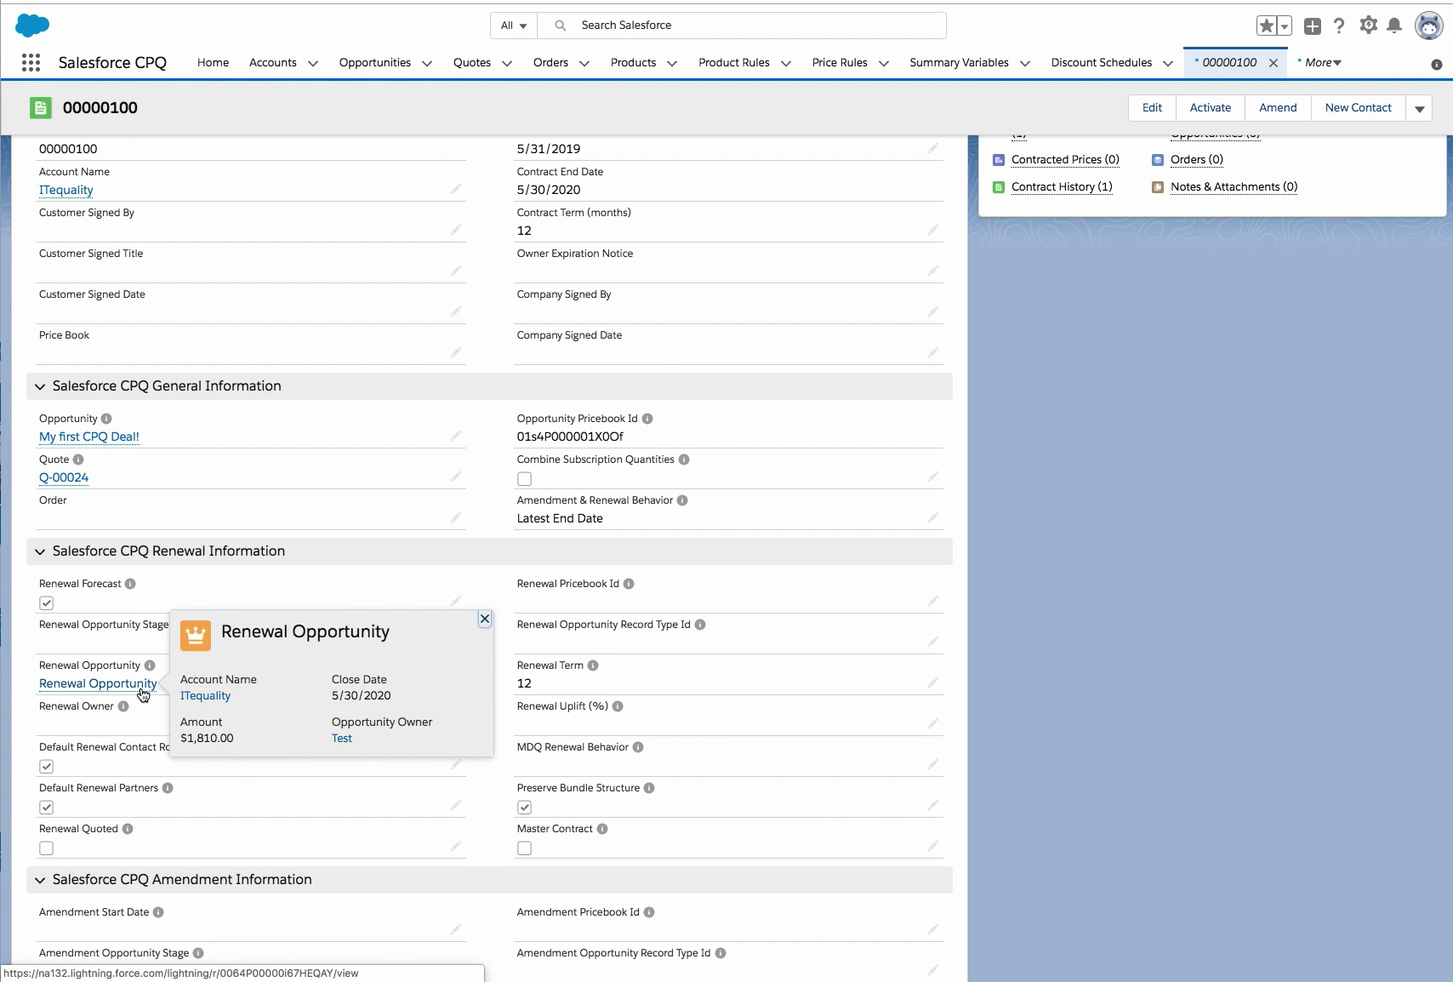
click(142, 693)
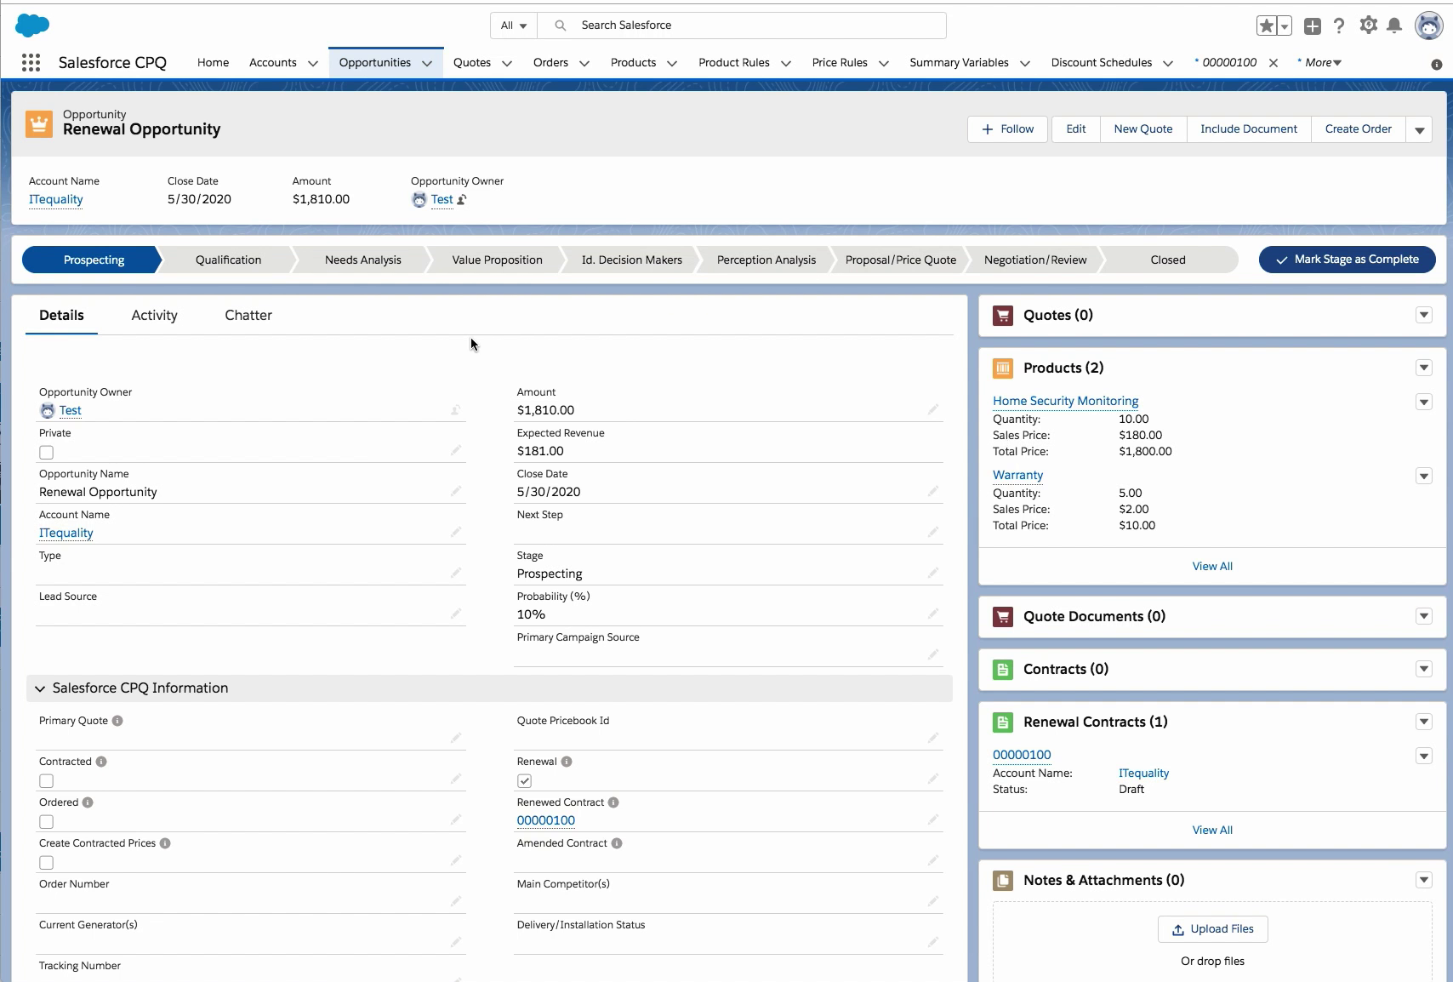
Step: Return to contract 00000100 through the Renewed Contract link
mouse_move(562, 822)
click(549, 822)
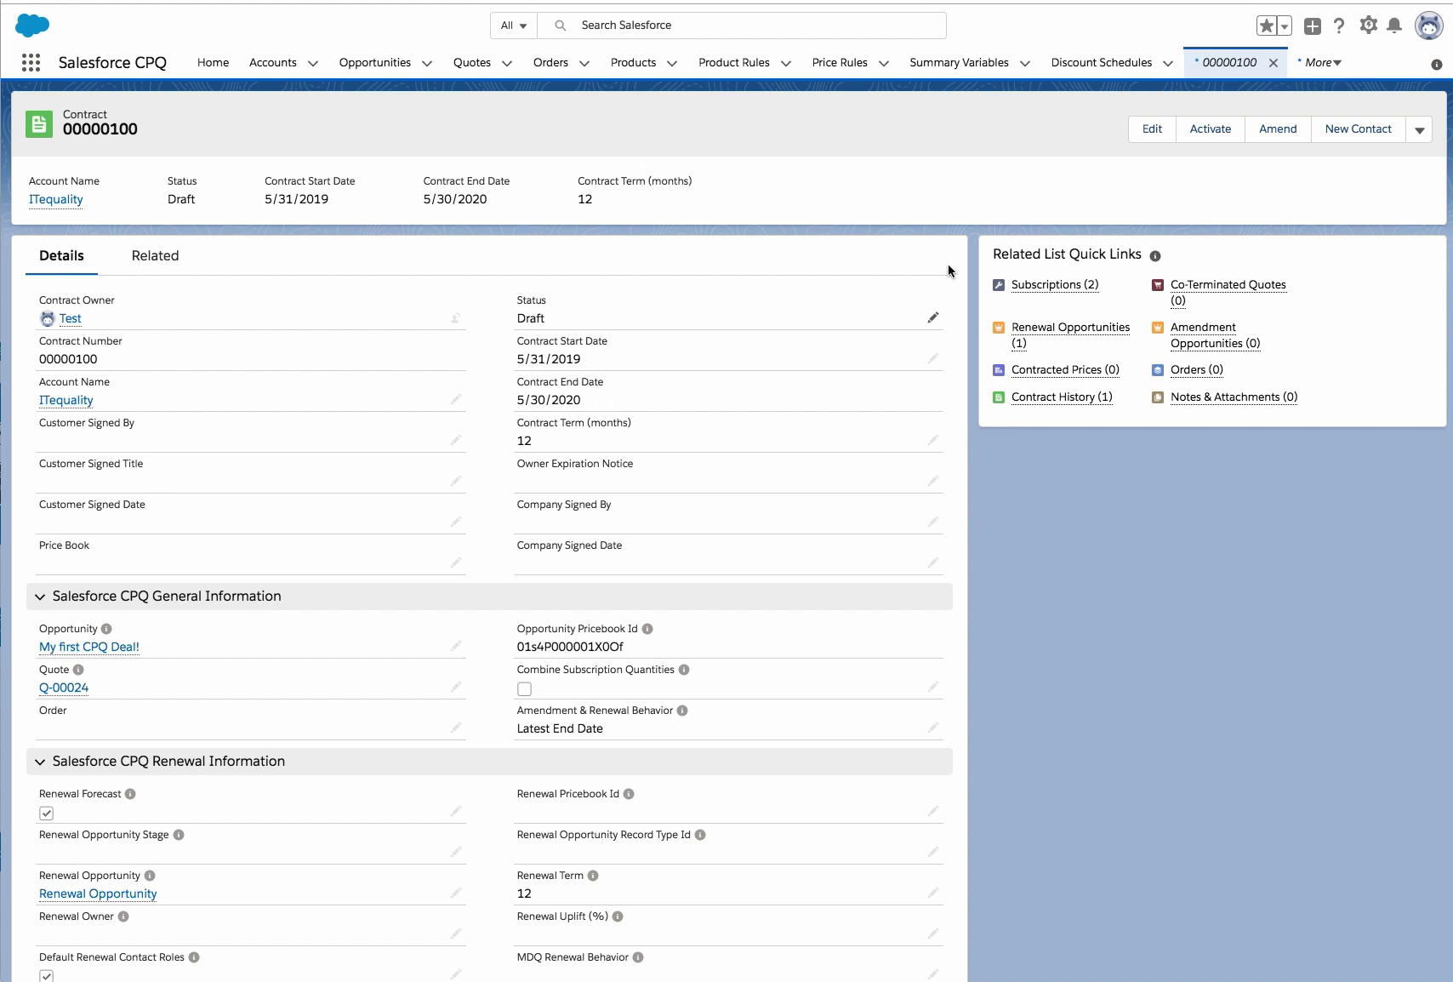
Step: Amend contract 00000100, creating amendment quote Q-00027 with Monitoring and Warranty lines
click(1278, 132)
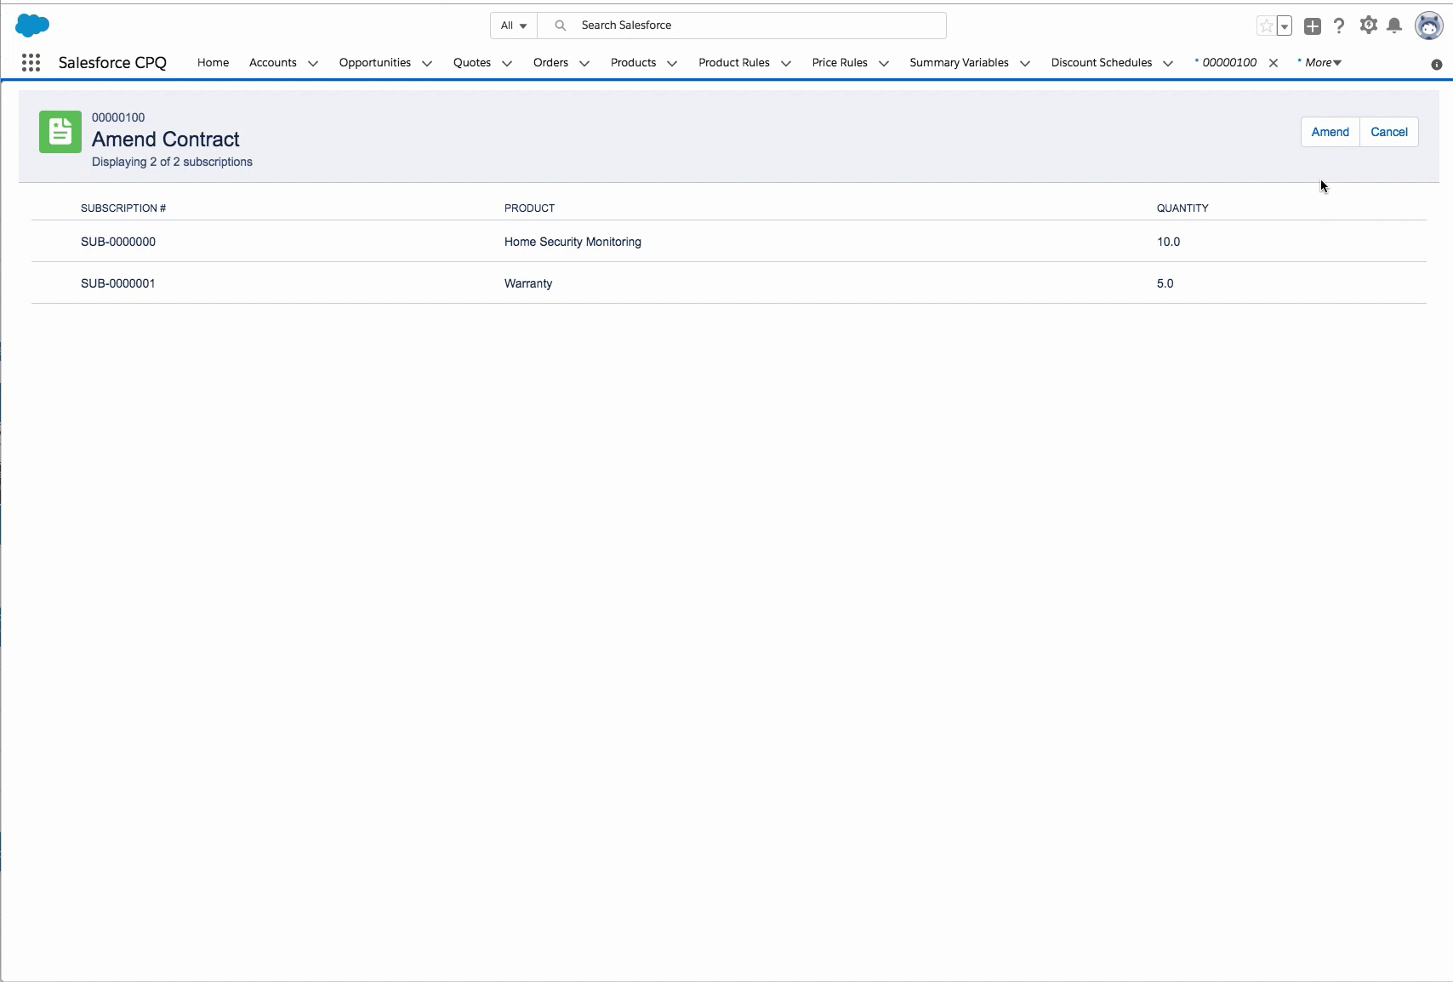
click(1329, 145)
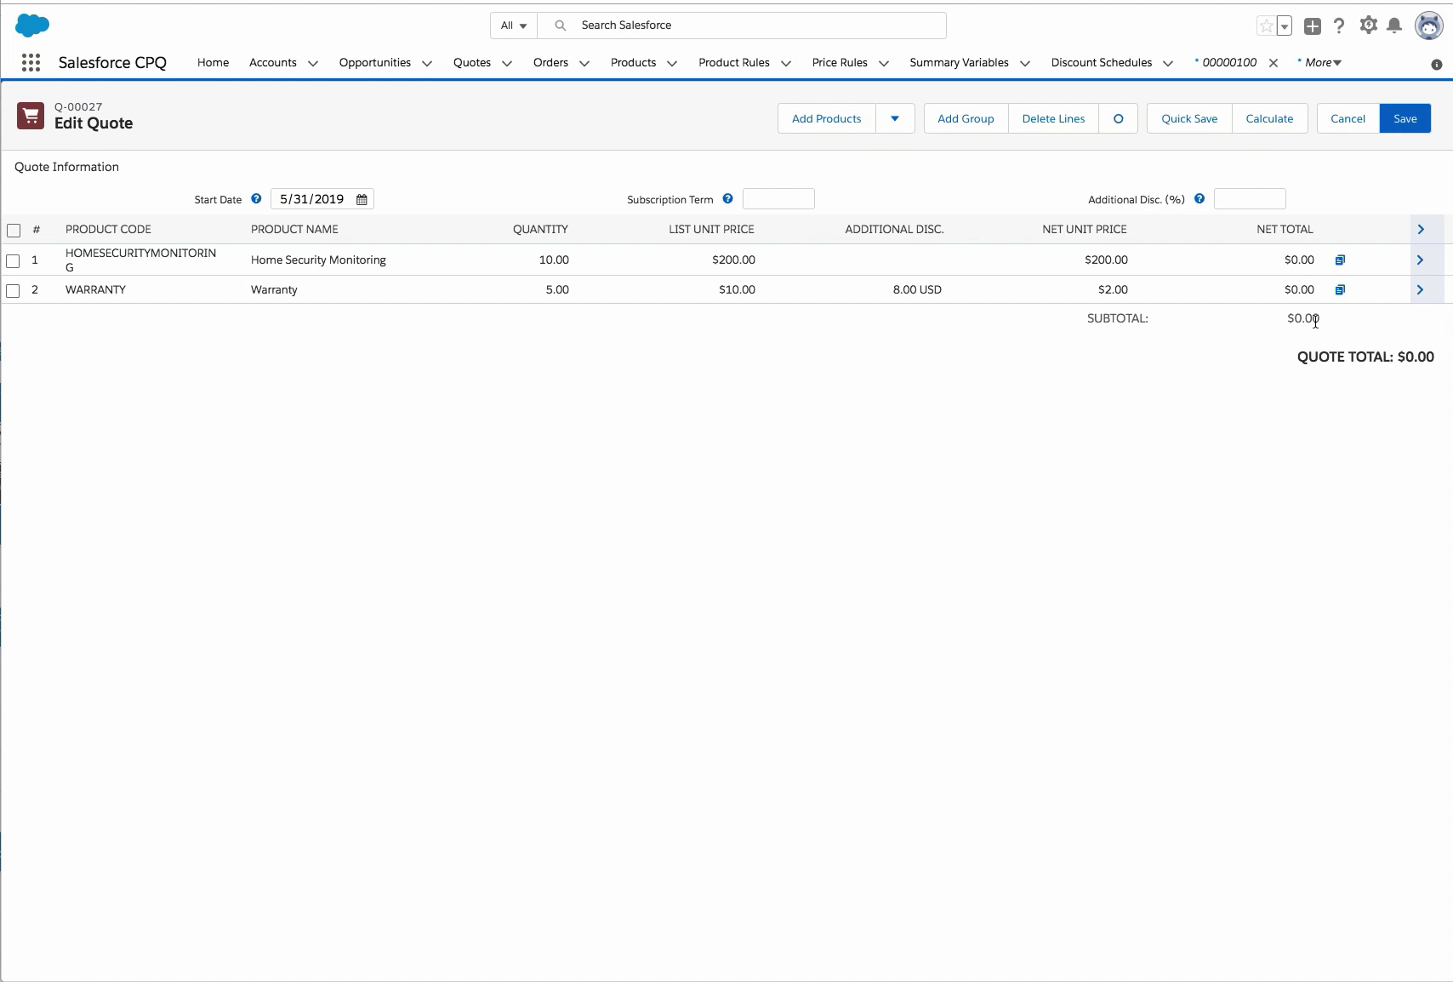
Step: Set Warranty quantity to 0 and Home Security Monitoring to 15, recalculating to $990.00
click(538, 293)
key(BackSpace)
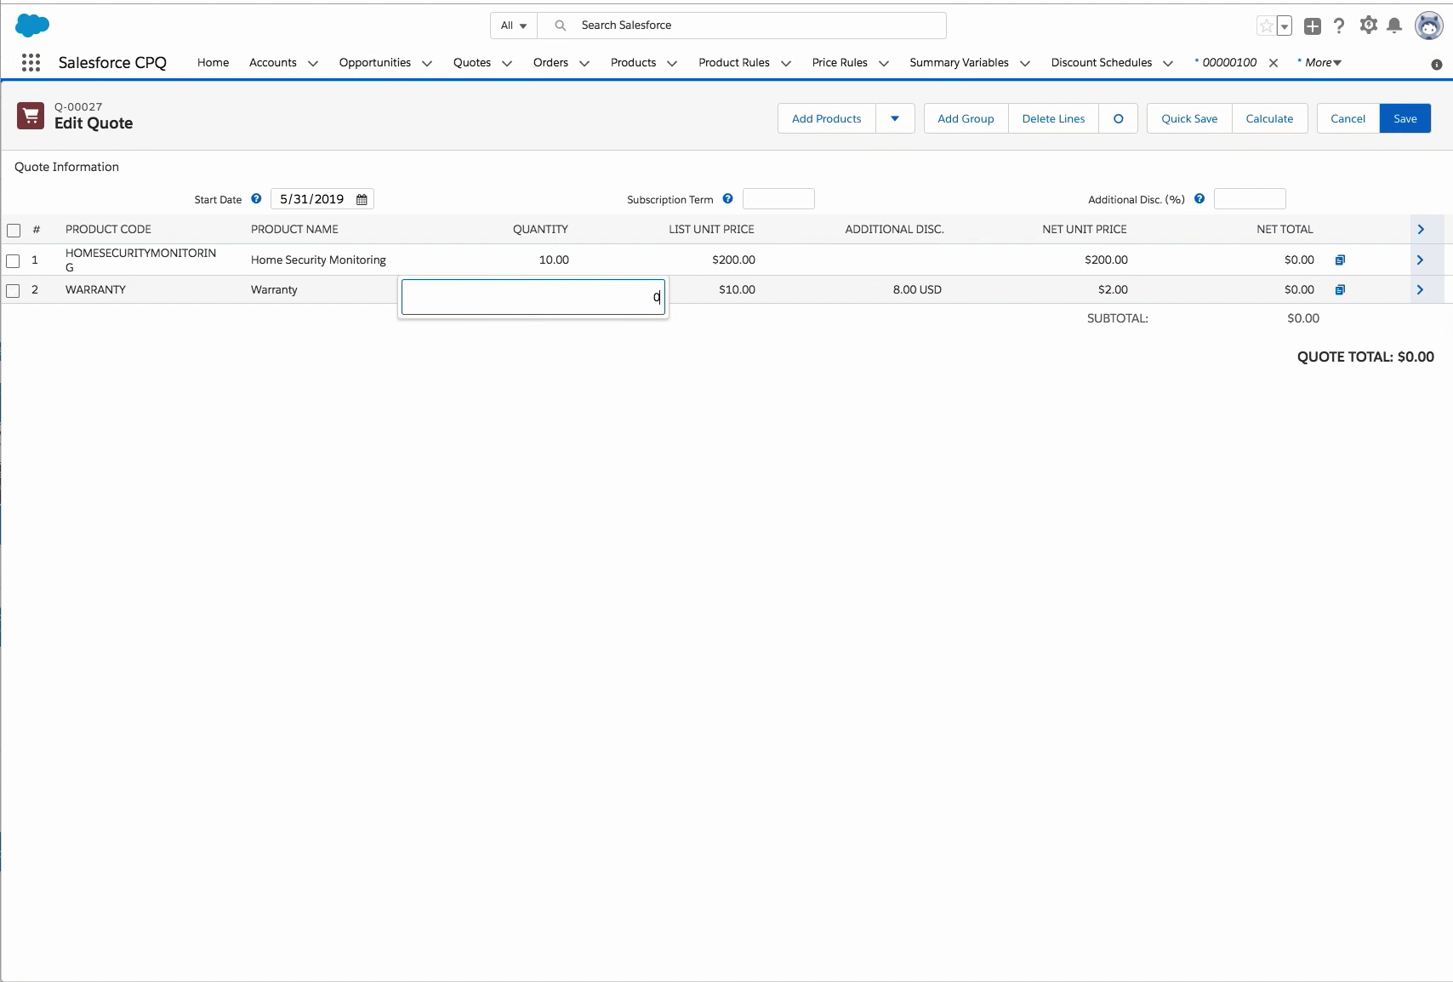
click(537, 375)
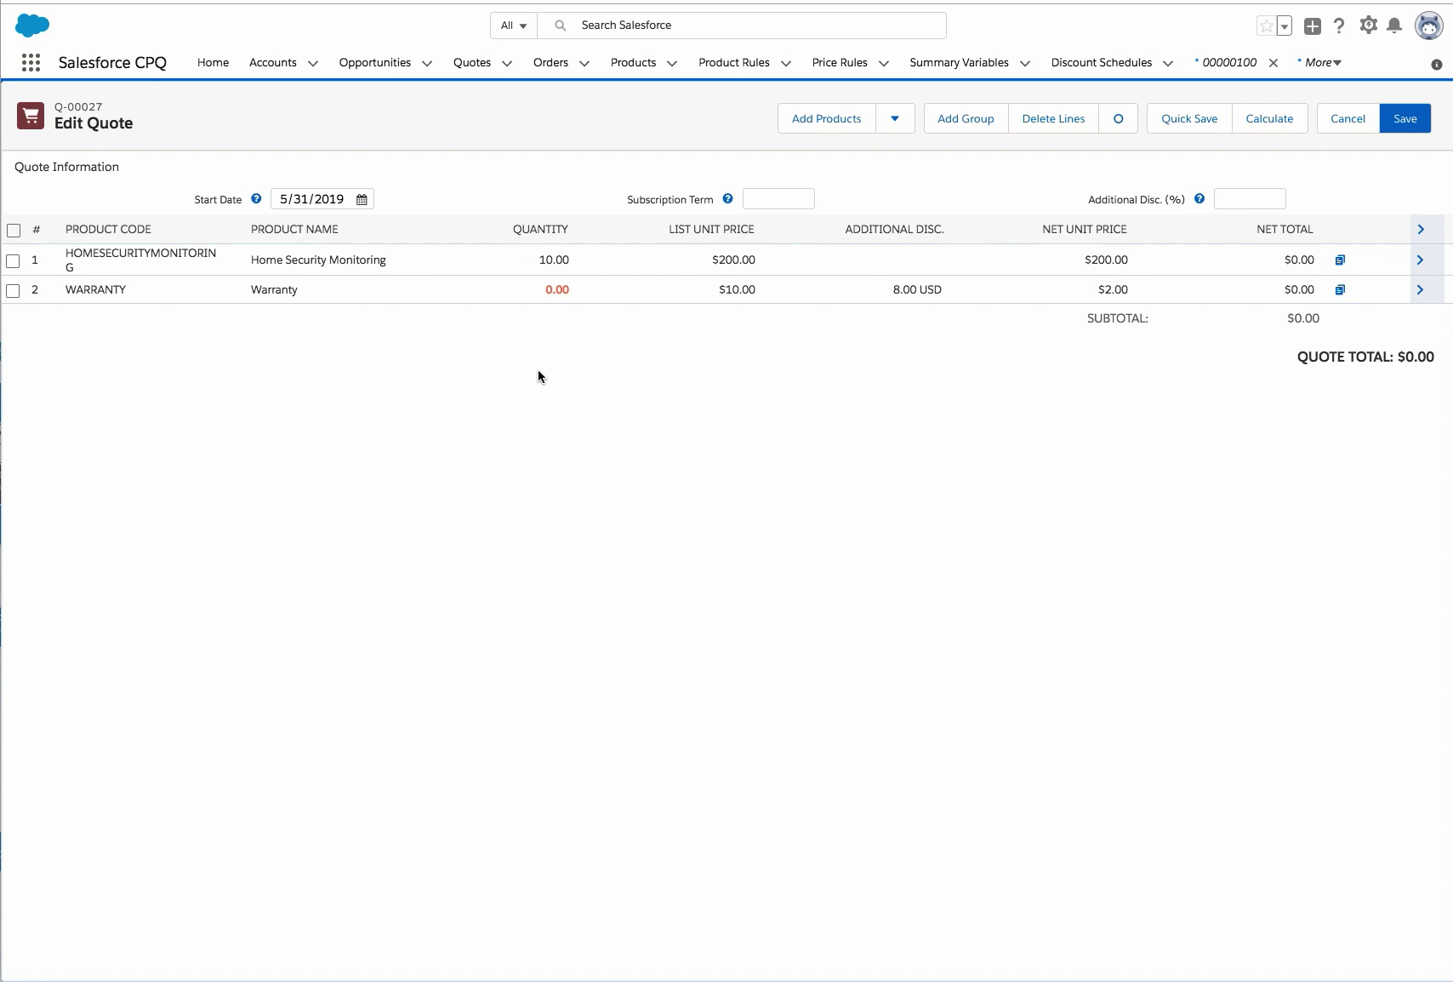
click(1263, 132)
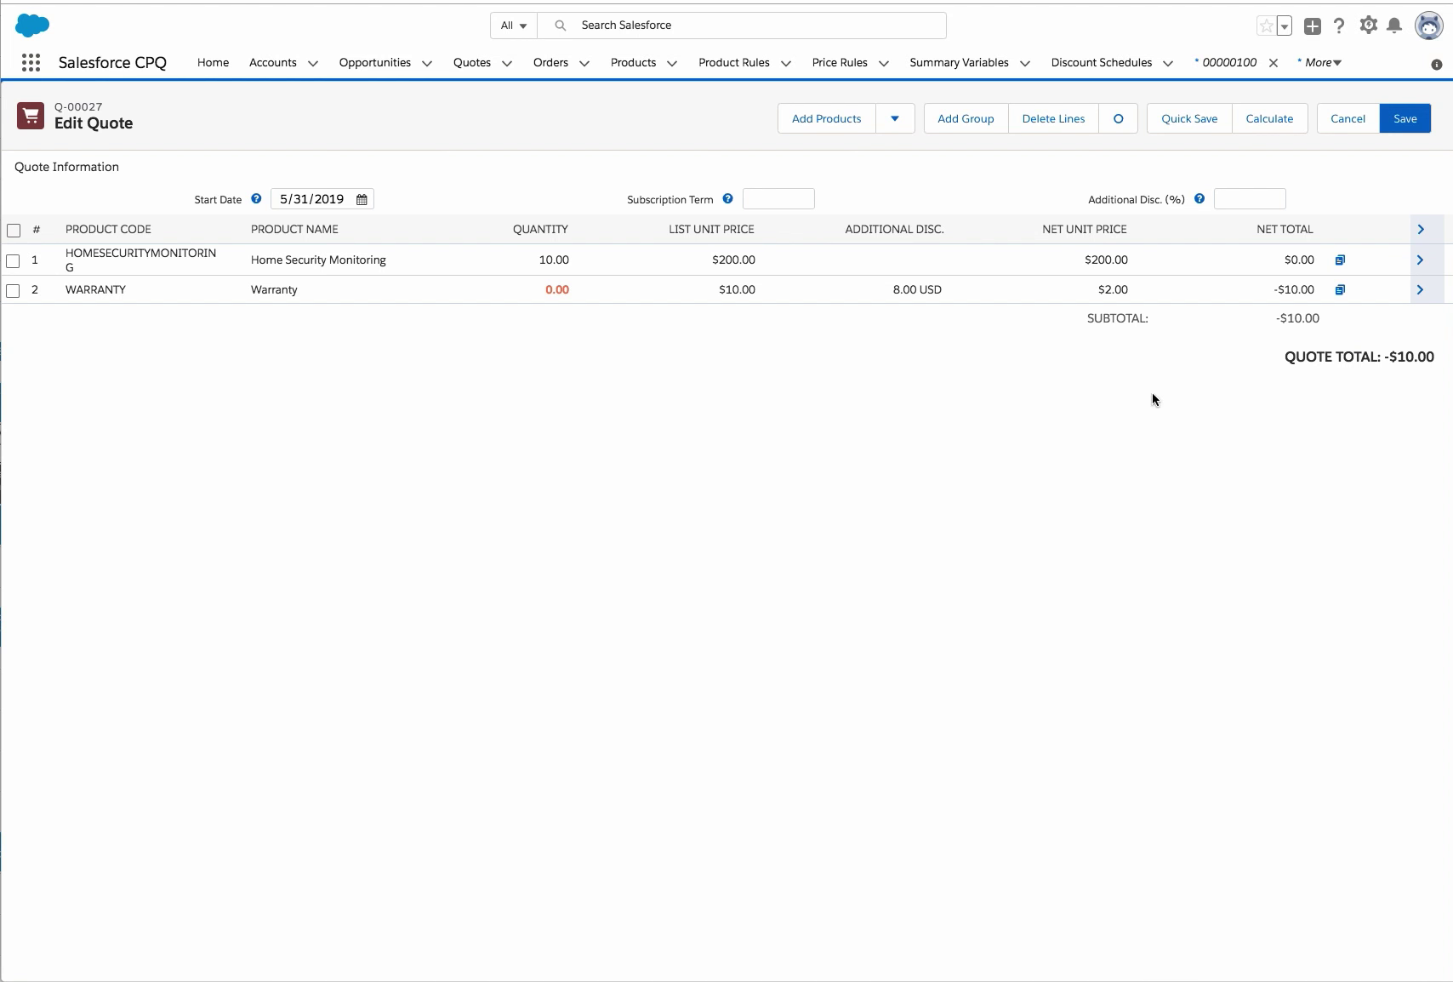
click(529, 260)
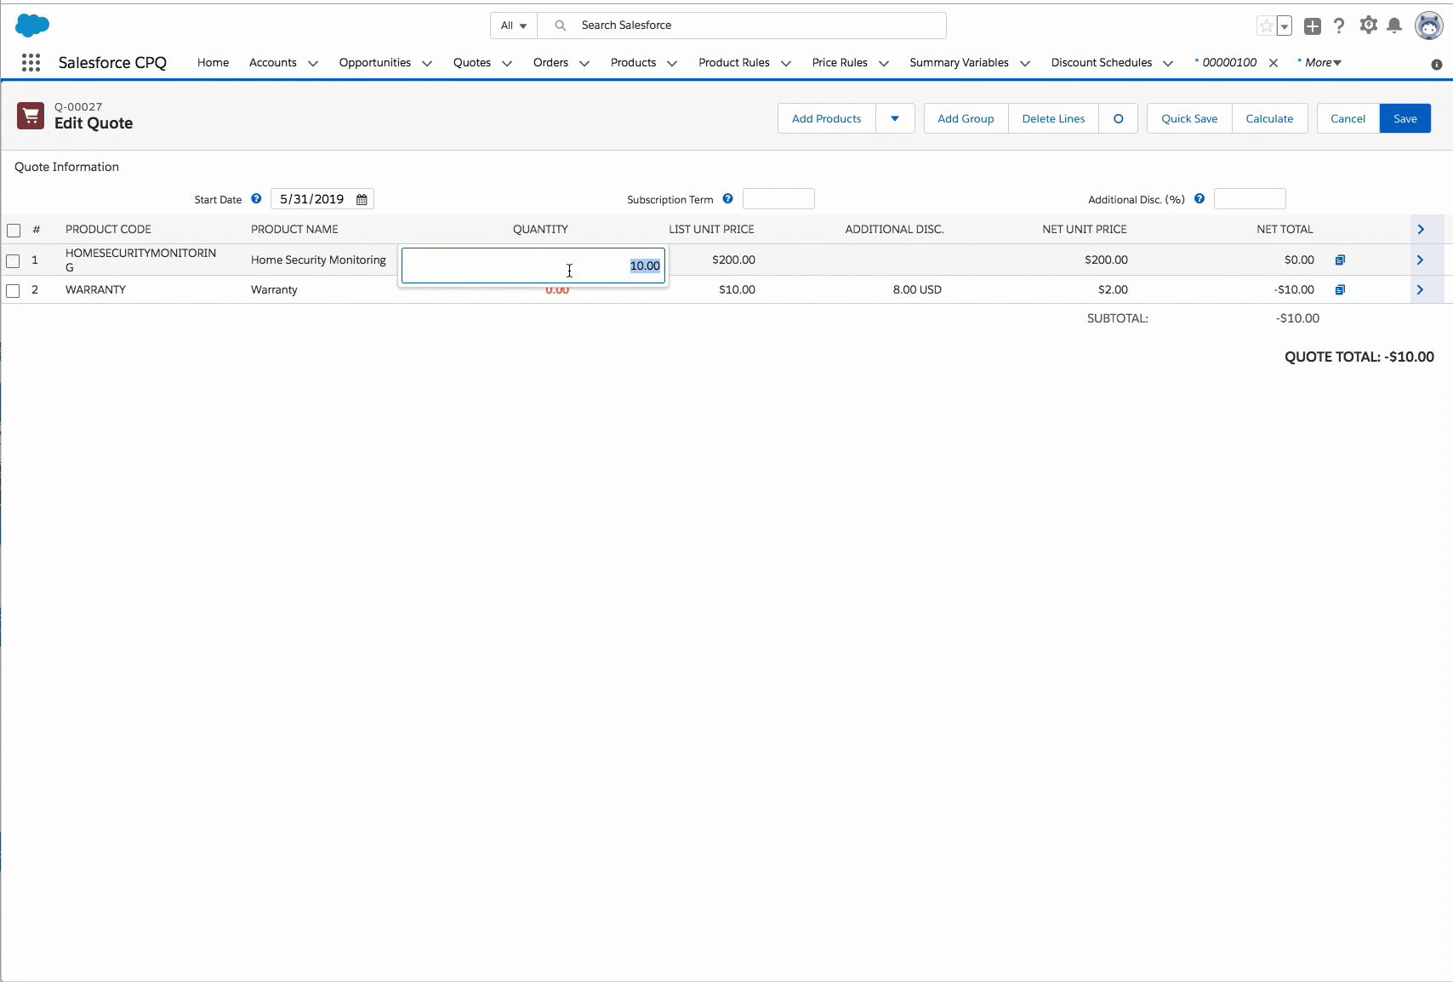
text(15)
click(652, 378)
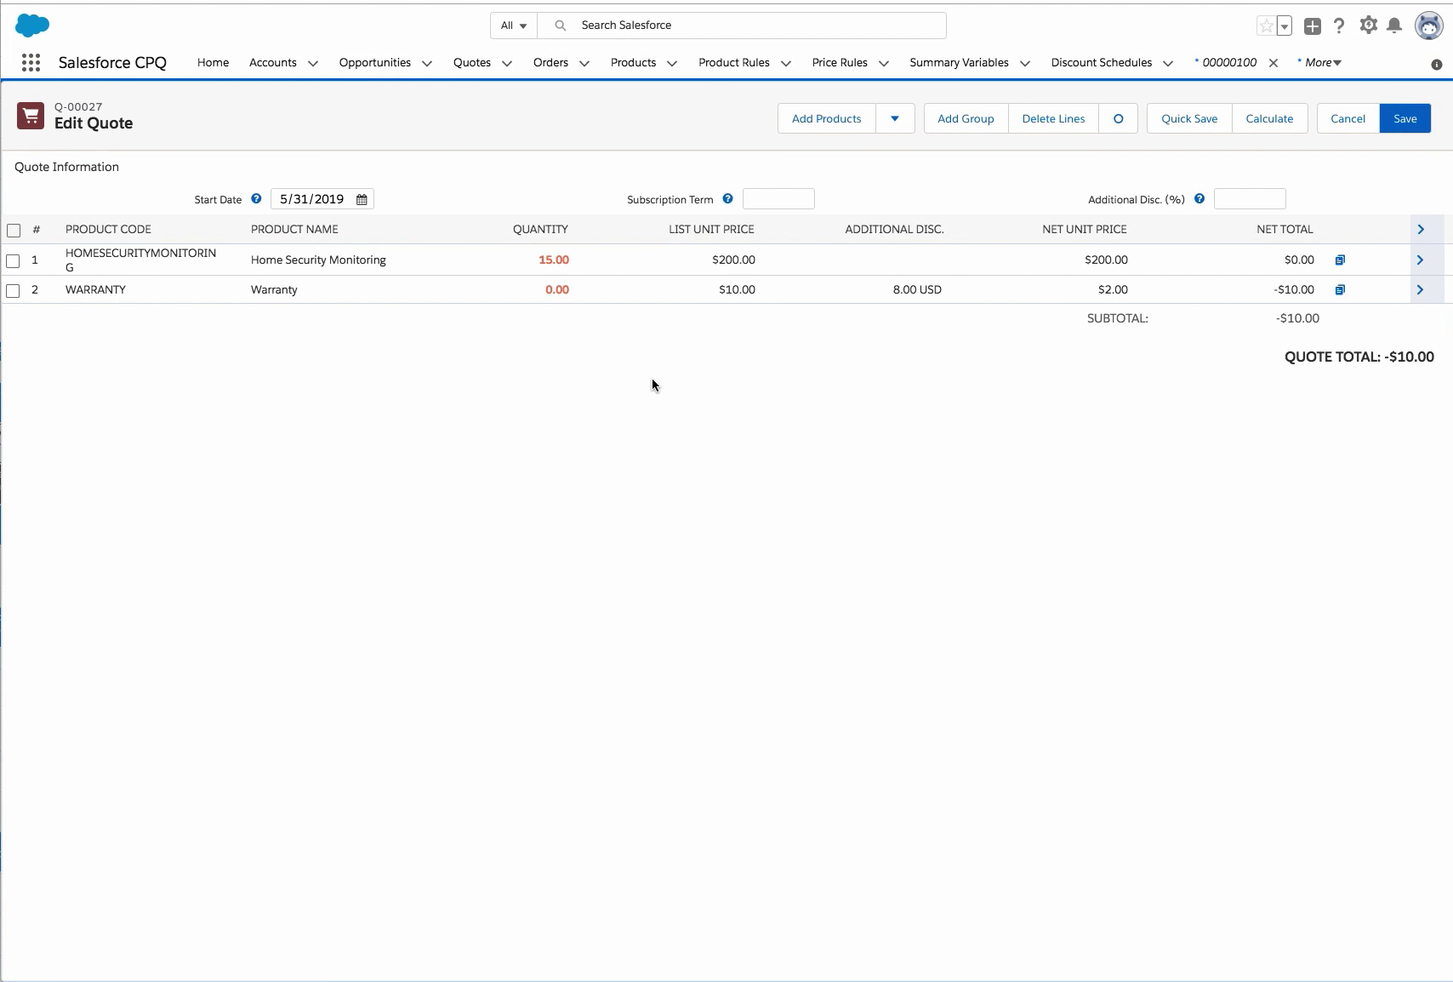
click(1265, 123)
Step: Save quote Q-00027 and go to its opportunity, Amendment for contract #00000100, at $990.00
click(1402, 123)
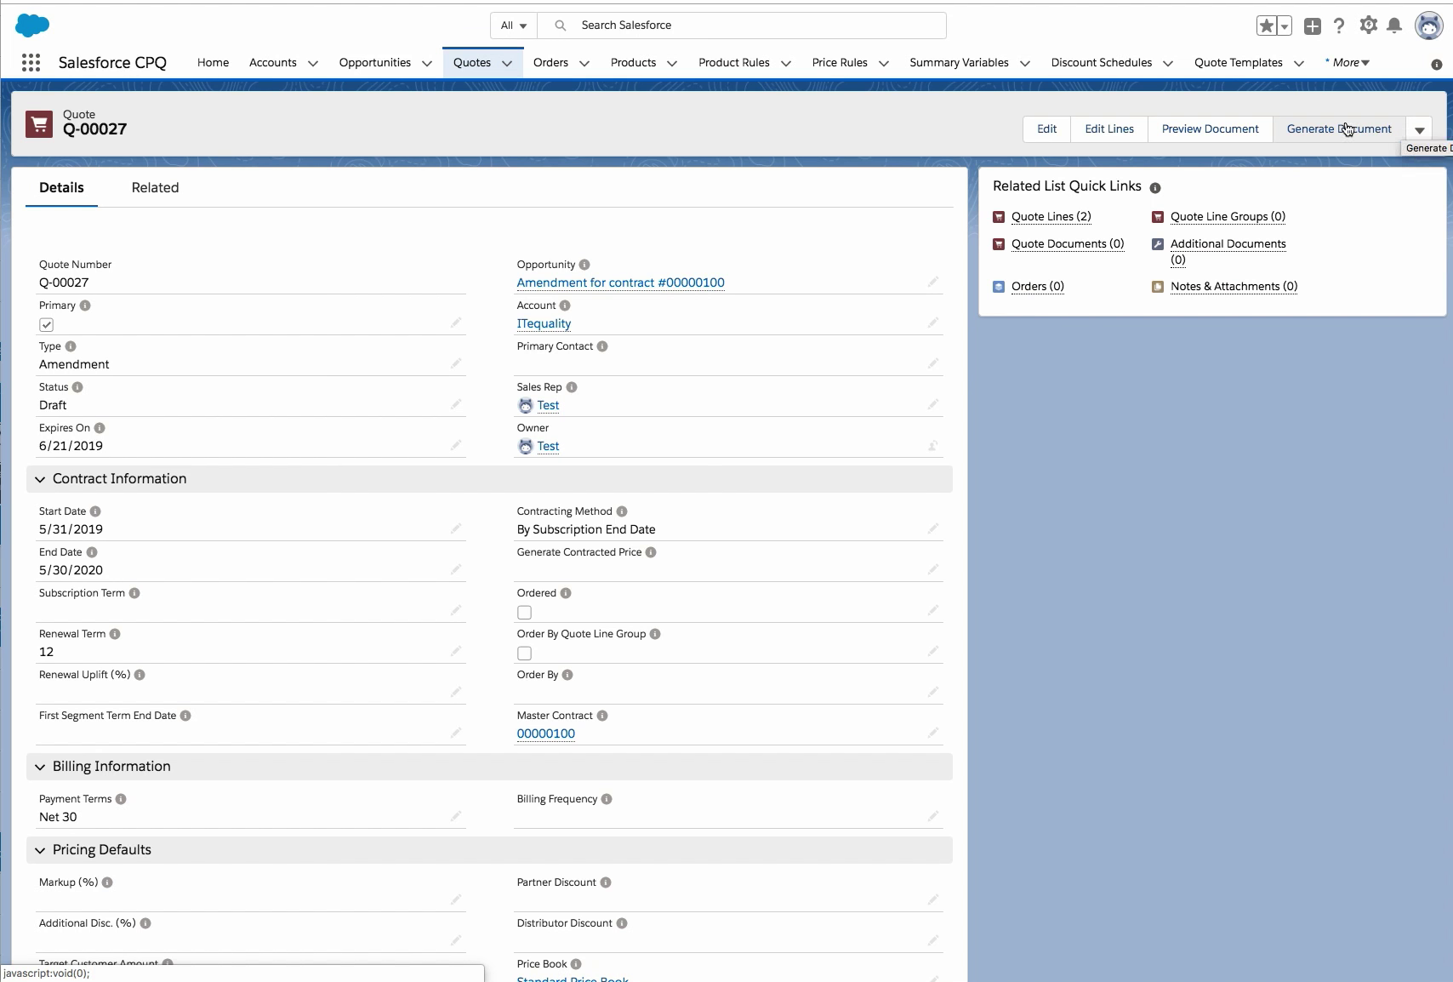
click(674, 284)
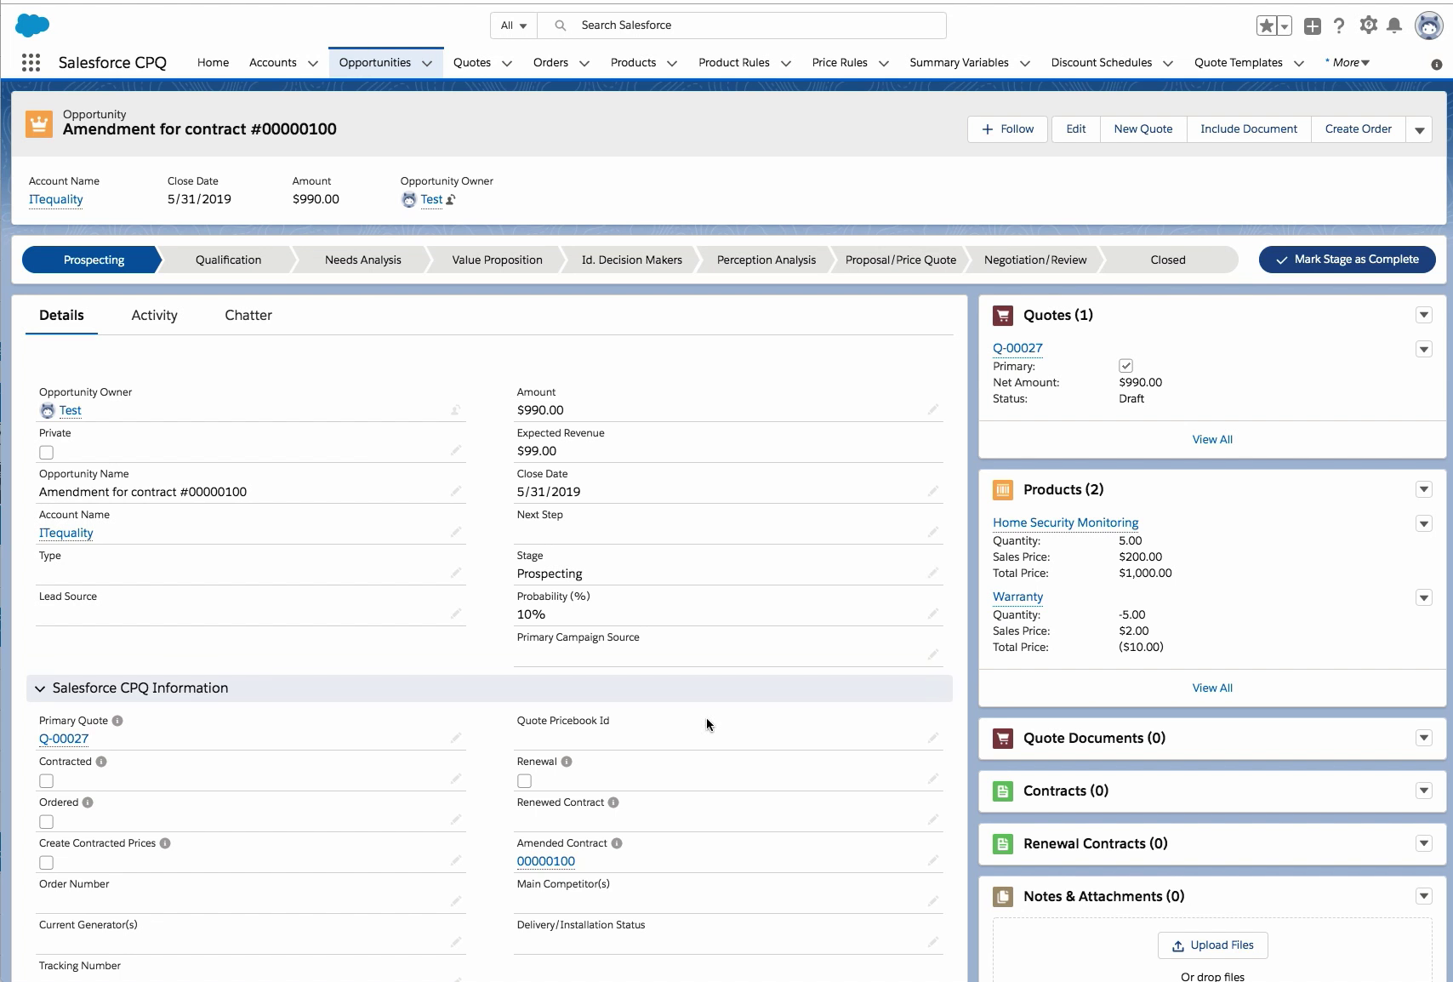
scroll(702, 732, down, 3)
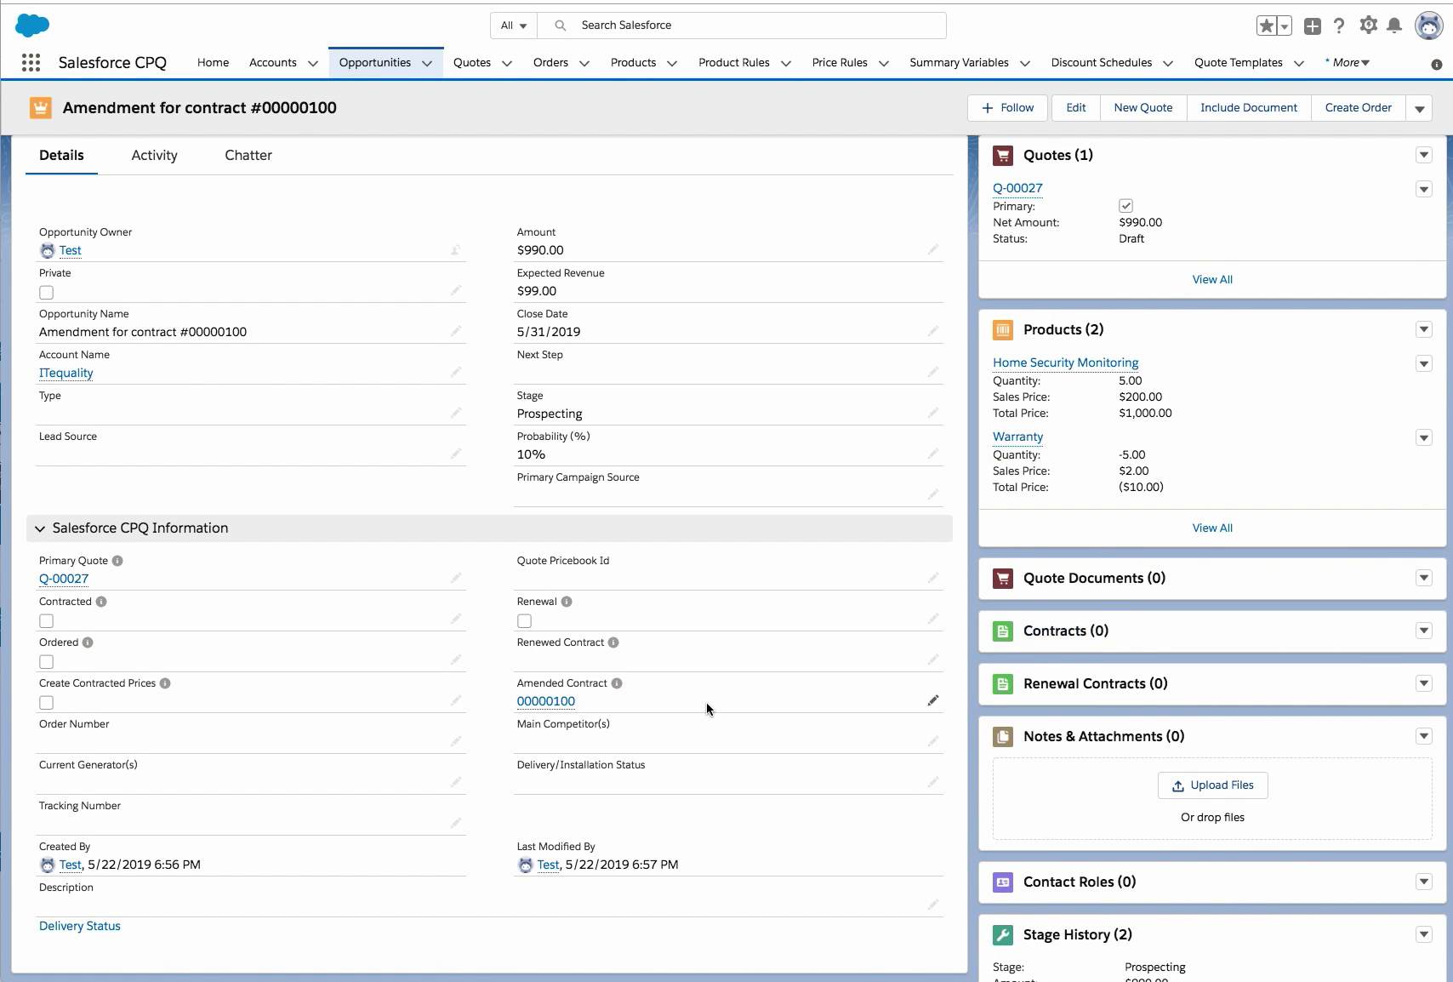
mouse_move(549, 708)
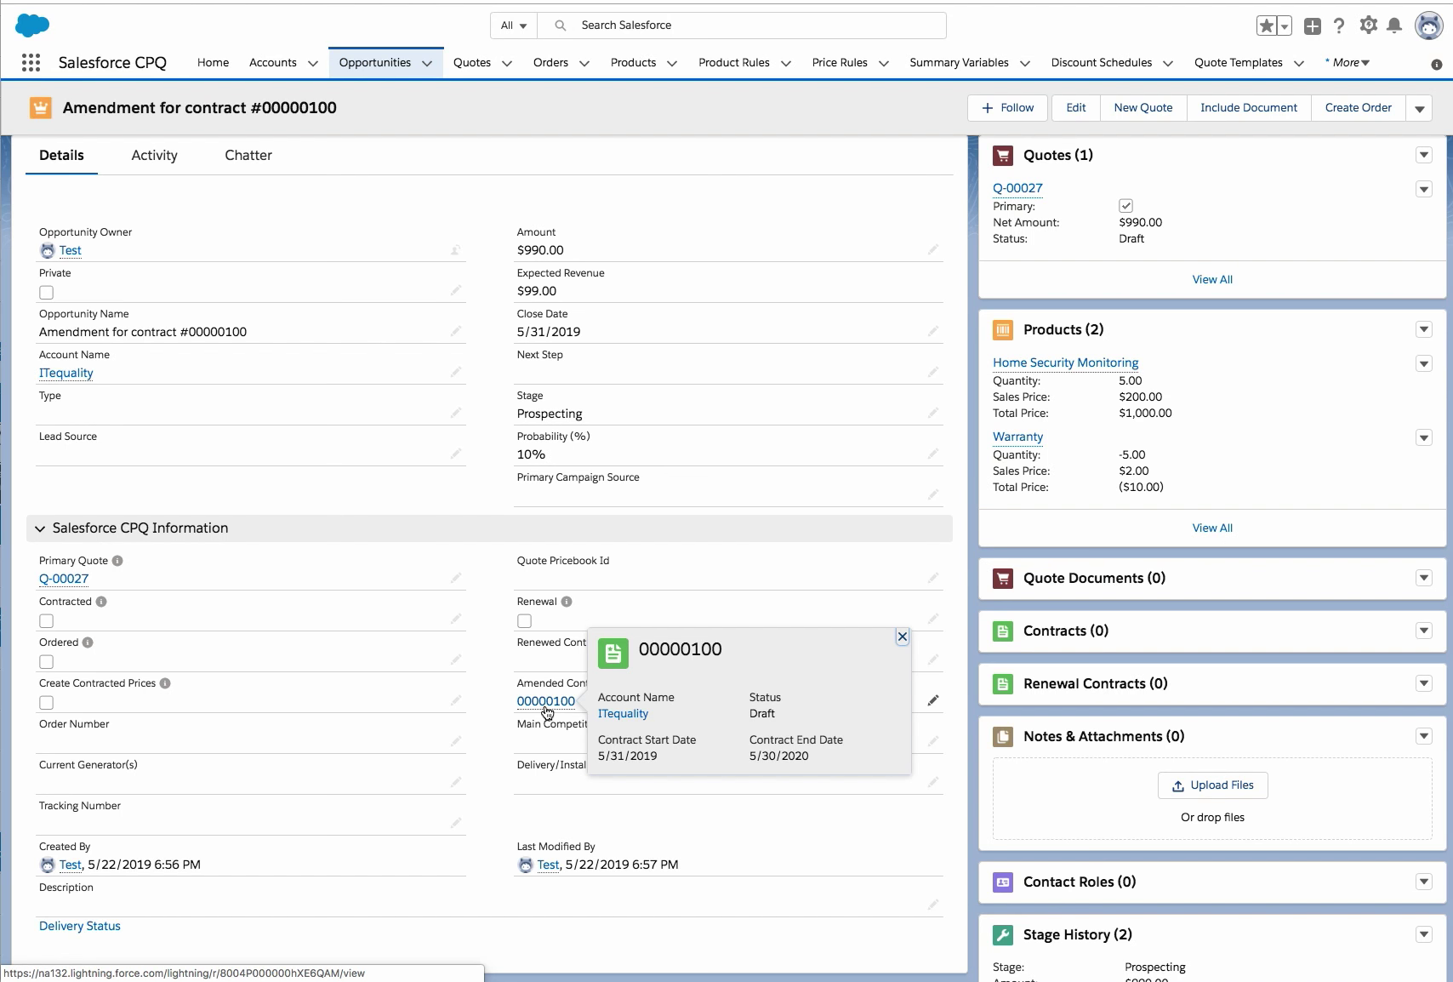
Step: Tick Contracted on the Amendment for contract #00000100 opportunity and save
double_click(48, 621)
click(55, 614)
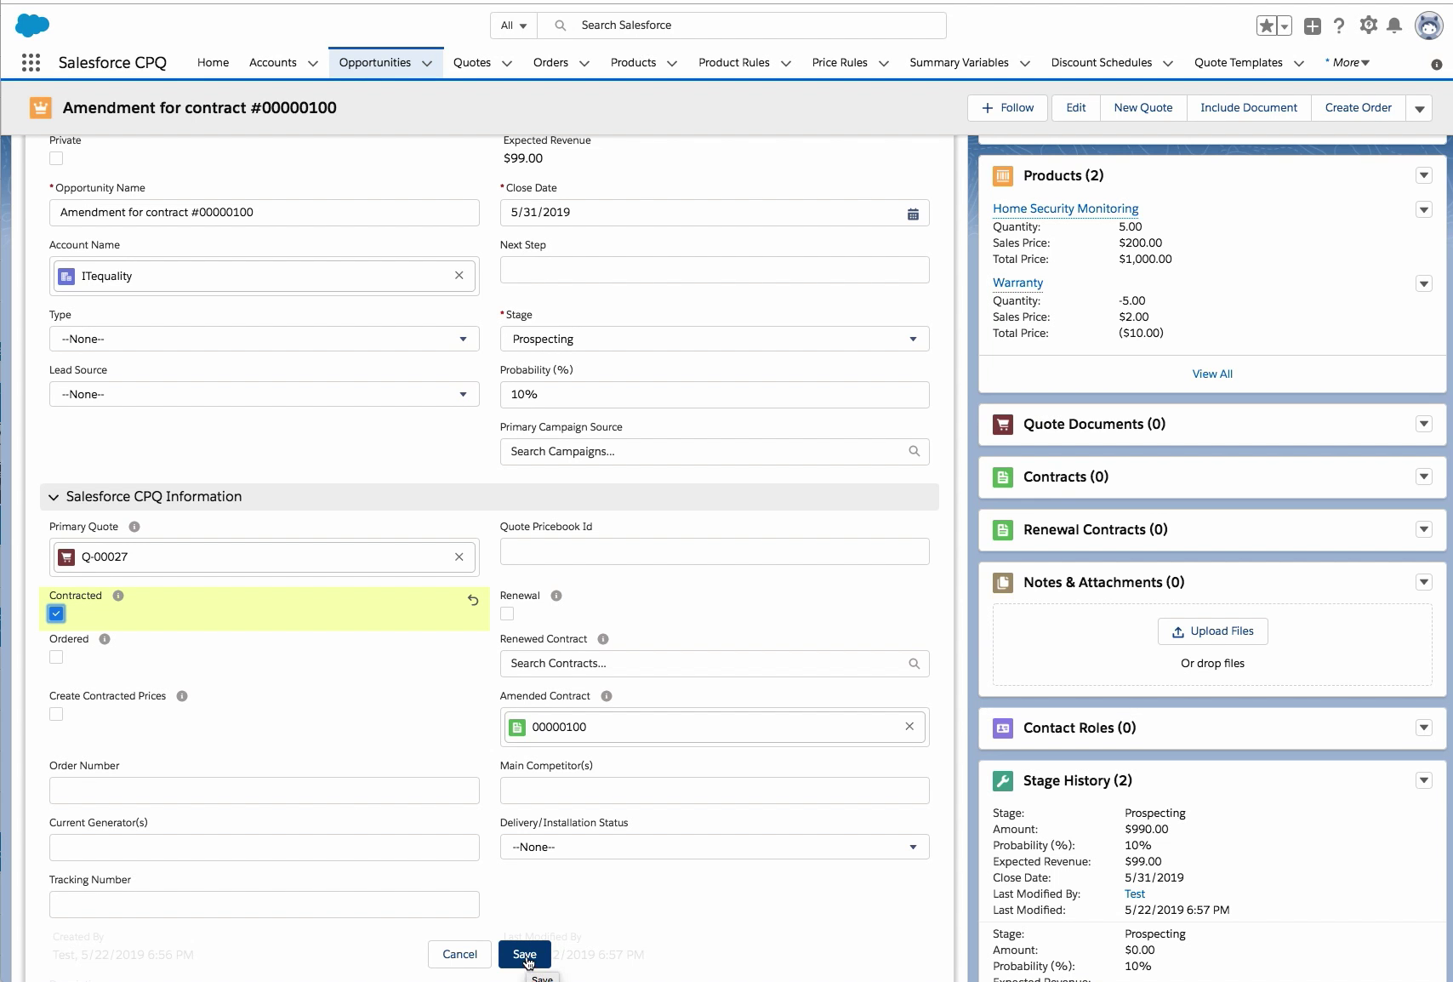
click(525, 954)
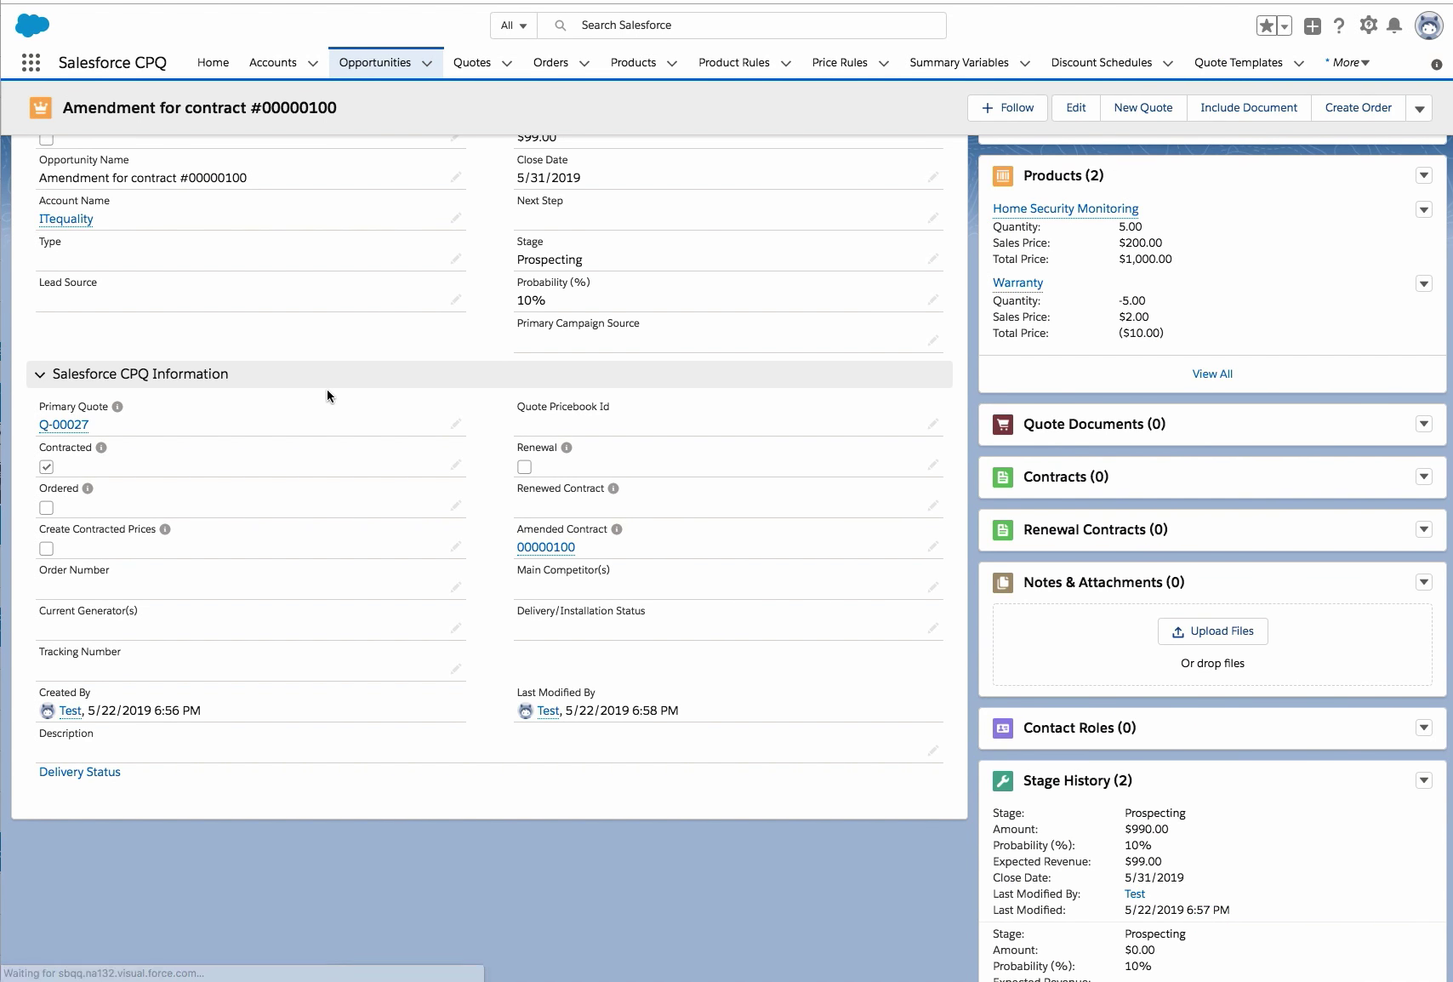
Step: Open contract 00000100's subscriptions, showing the new Monitoring 5.00 and Warranty -5.00 lines
click(548, 547)
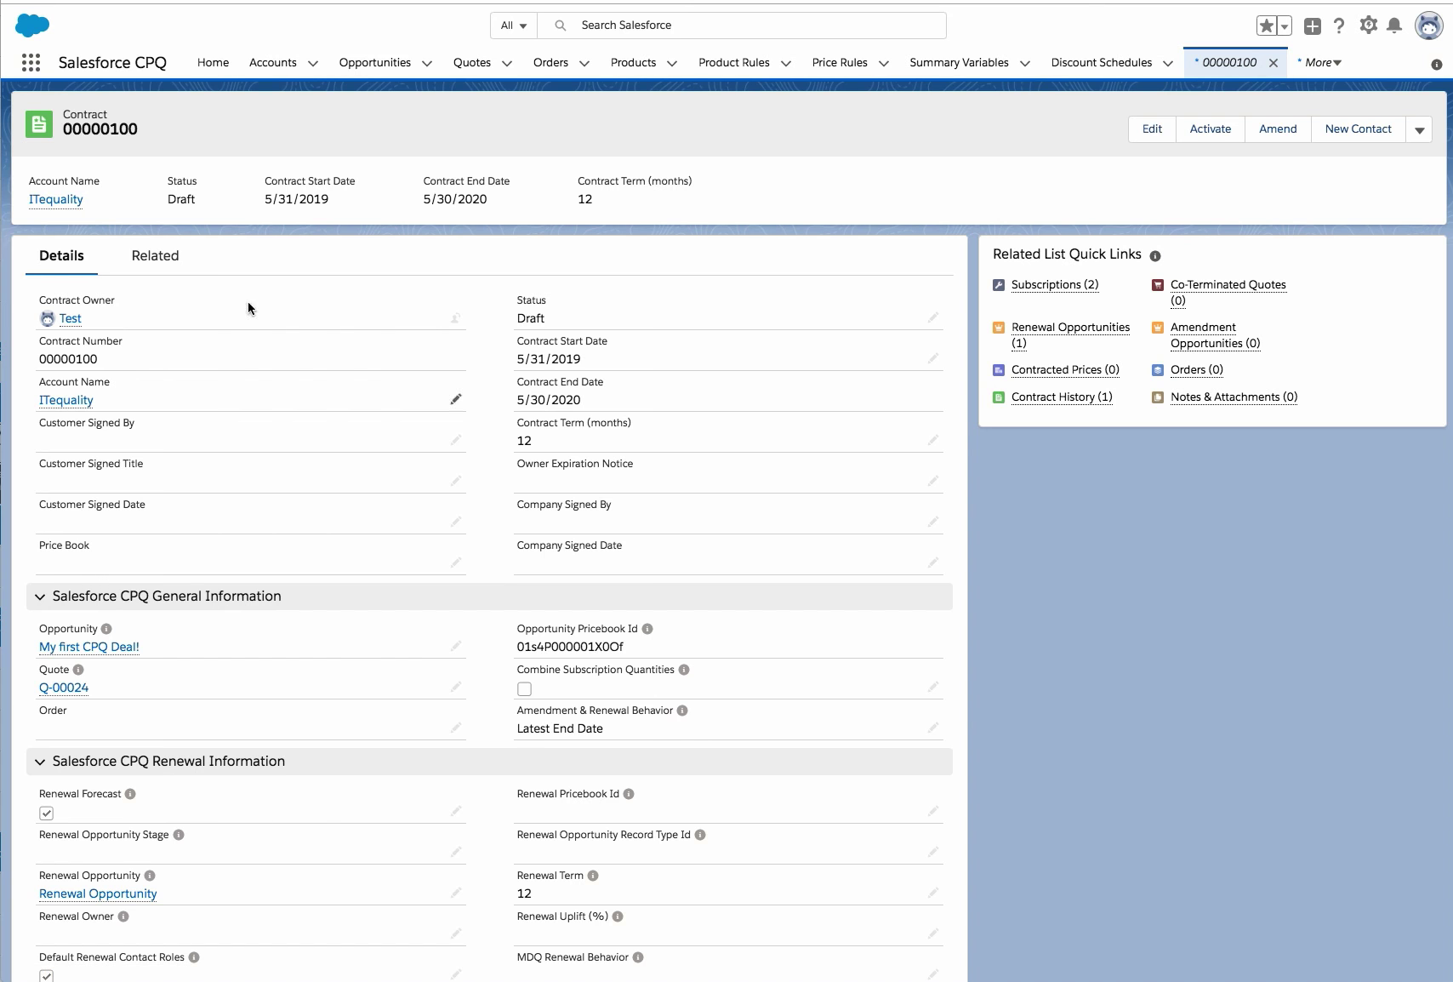
click(179, 266)
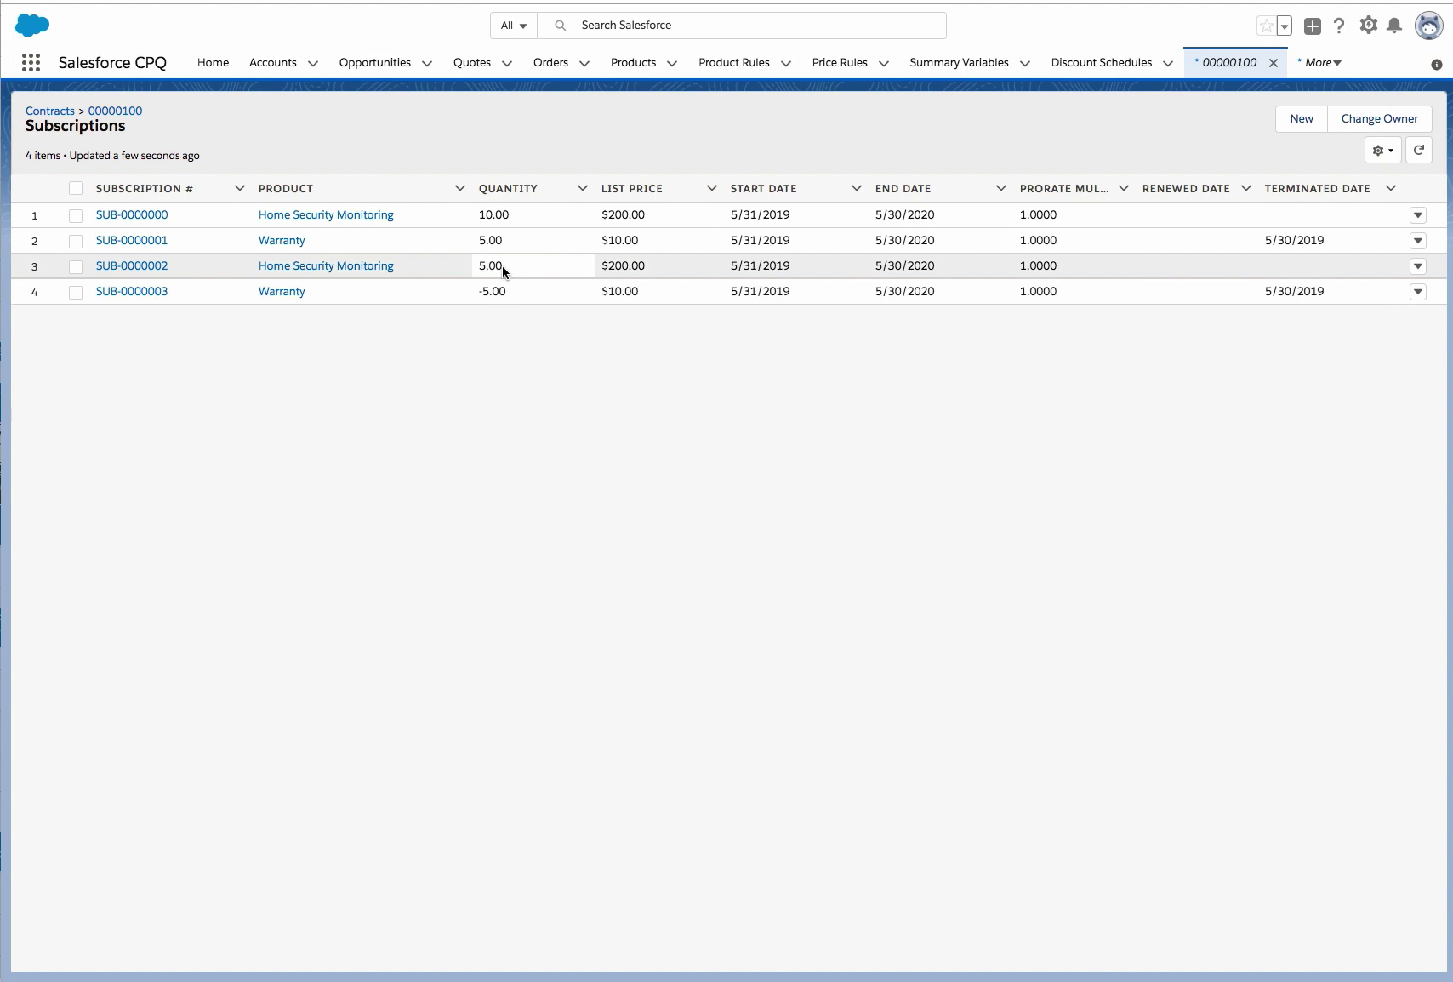
double_click(478, 267)
Step: Go from the Contracts list to contract 00000100's Renewal Opportunity, showing $3,000.00 and no quotes
click(51, 112)
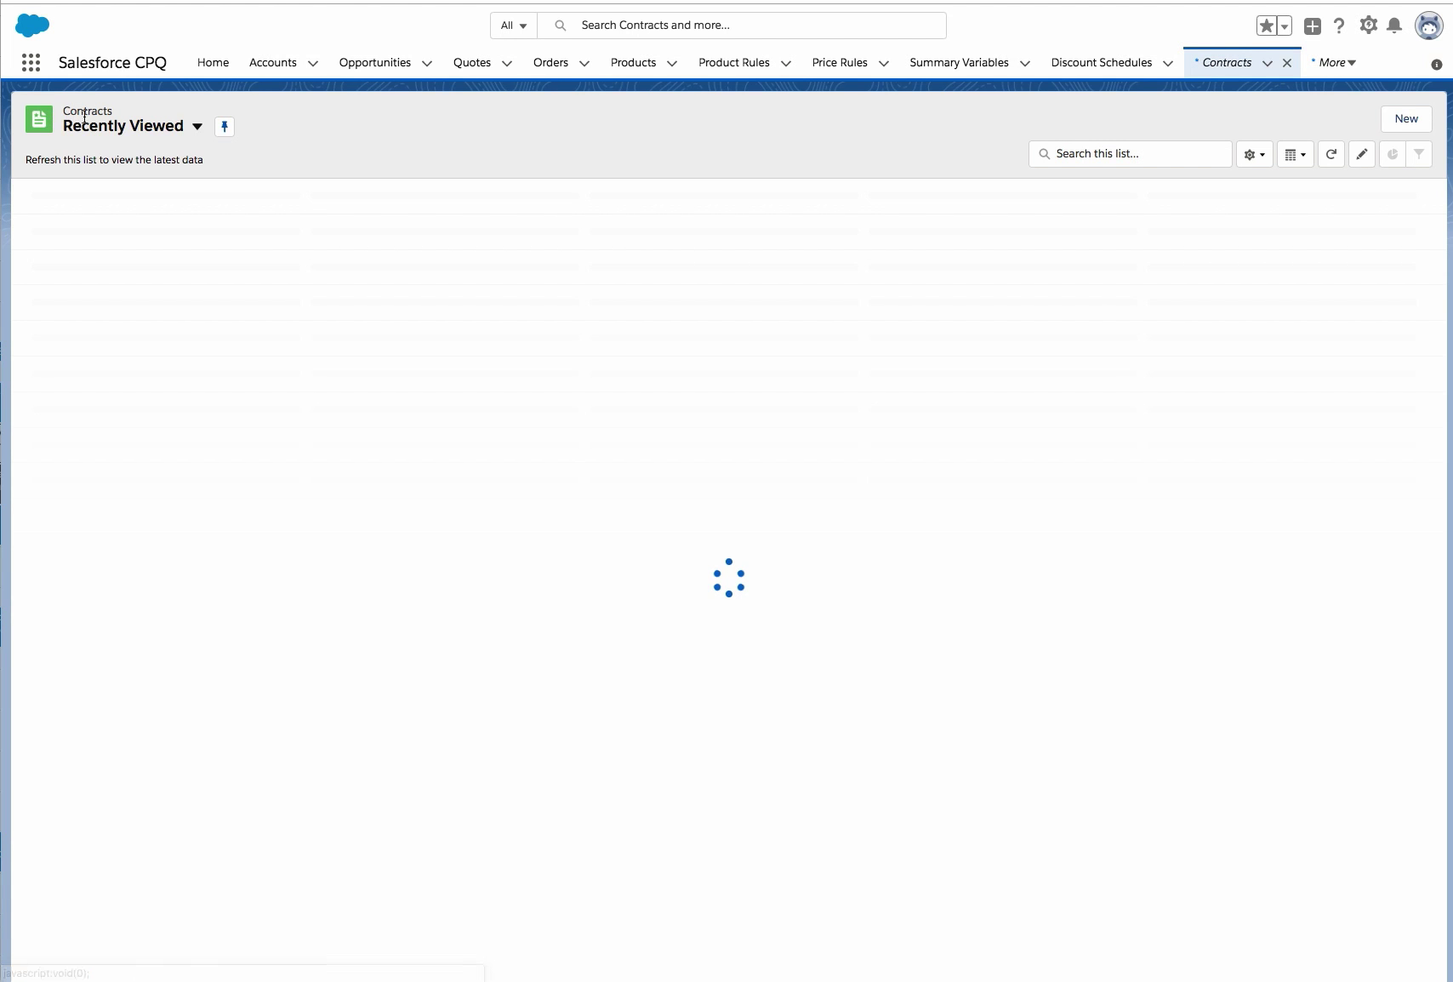
click(139, 219)
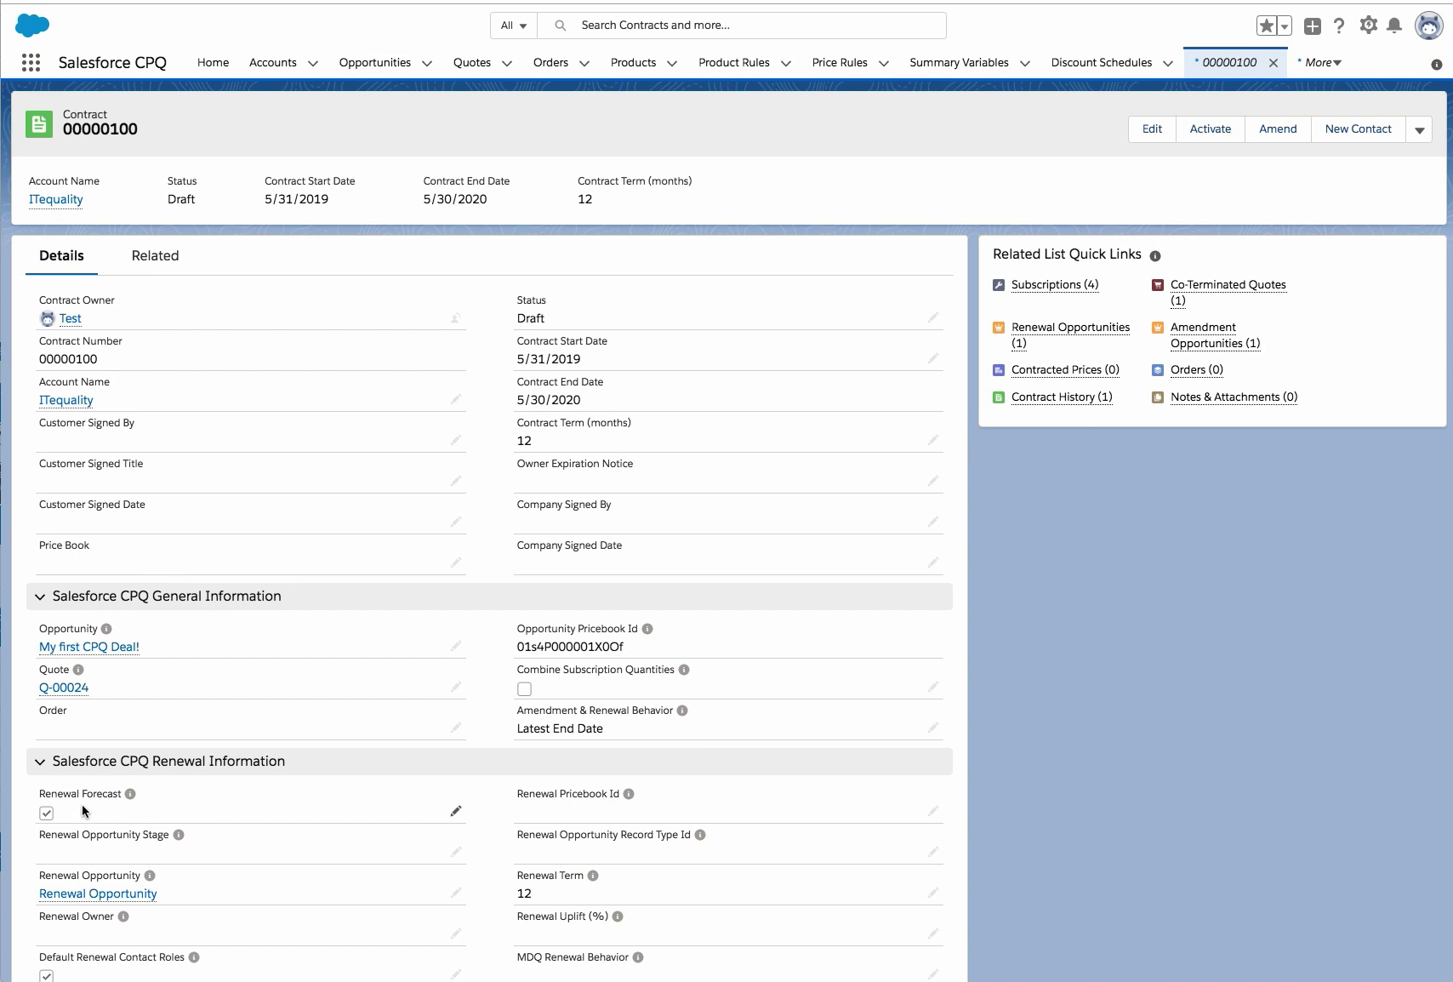
scroll(82, 804, down, 1)
mouse_move(84, 814)
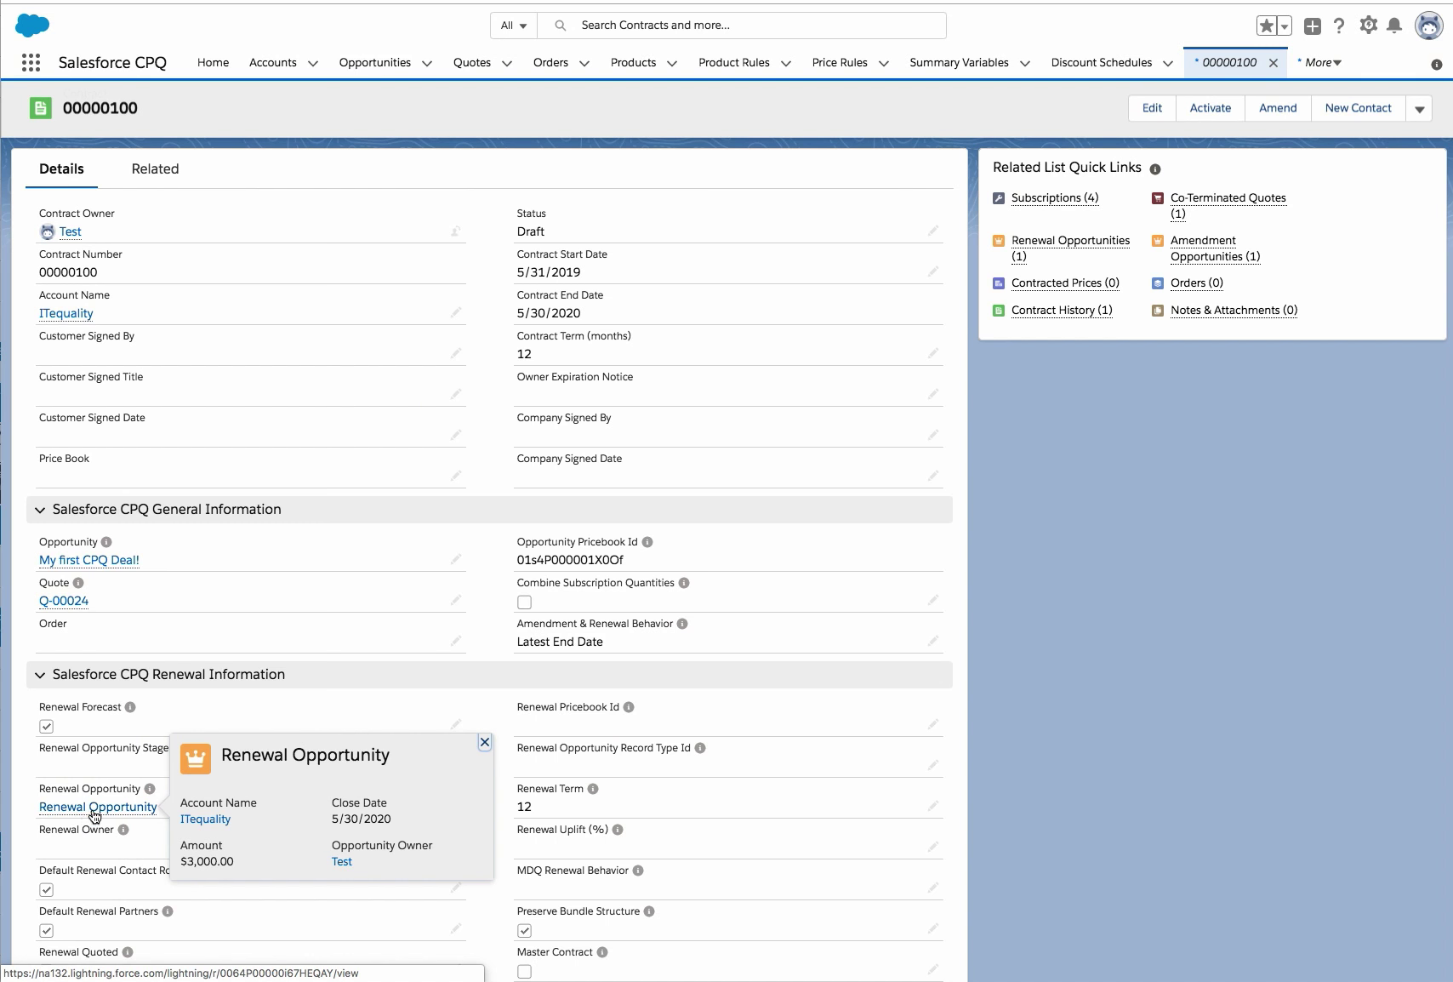
click(84, 815)
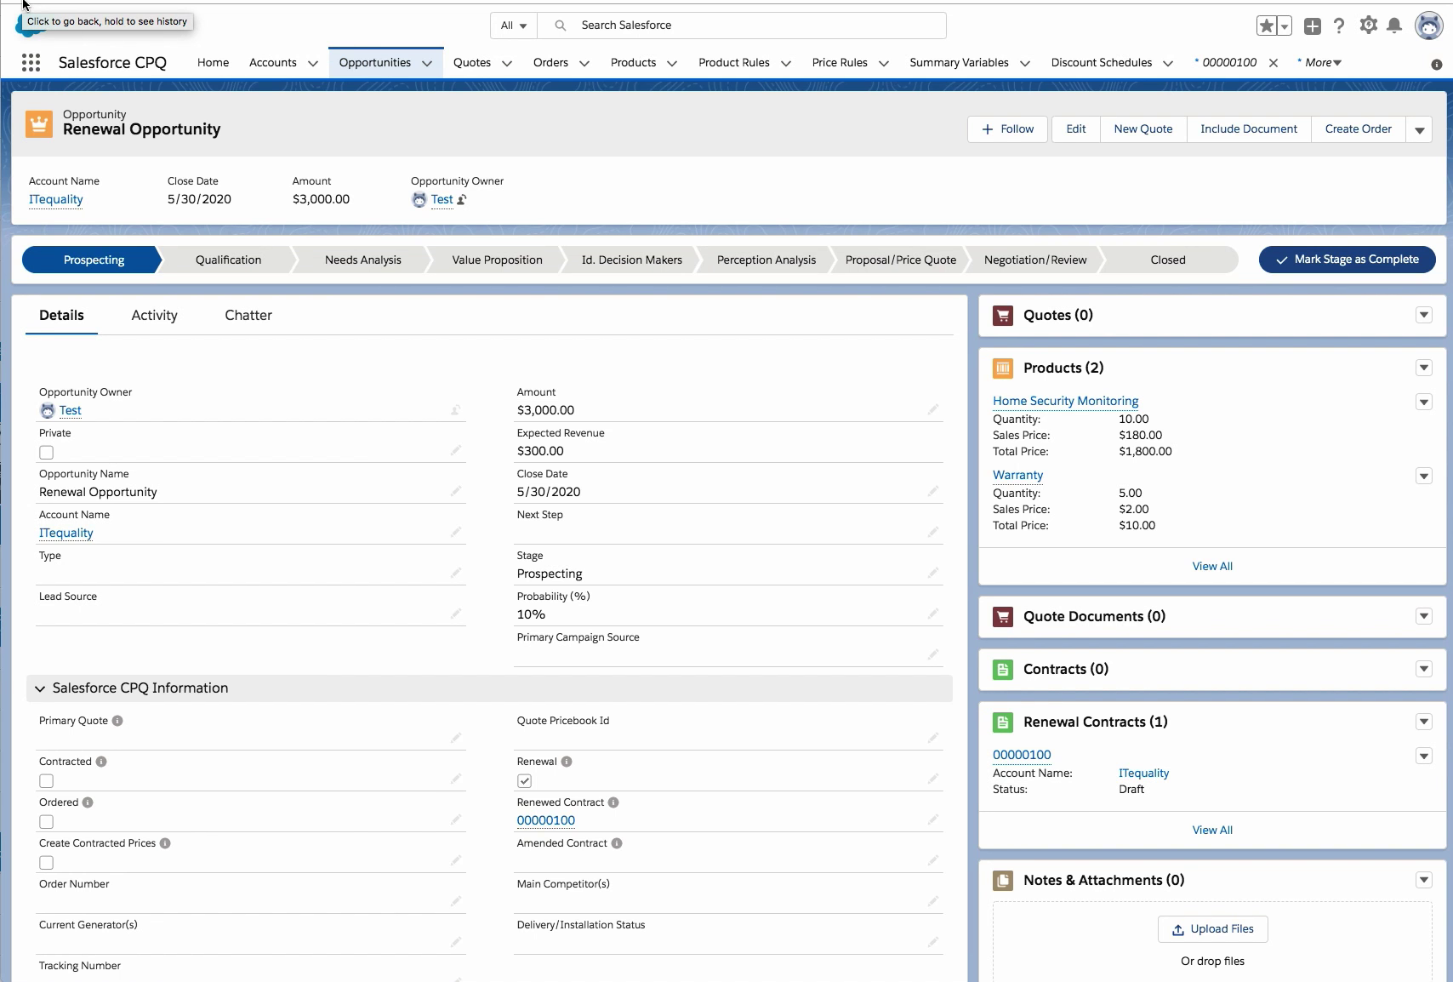
Step: Back on contract 00000100, check Renewal Quoted alongside Renewal Forecast and save
click(23, 3)
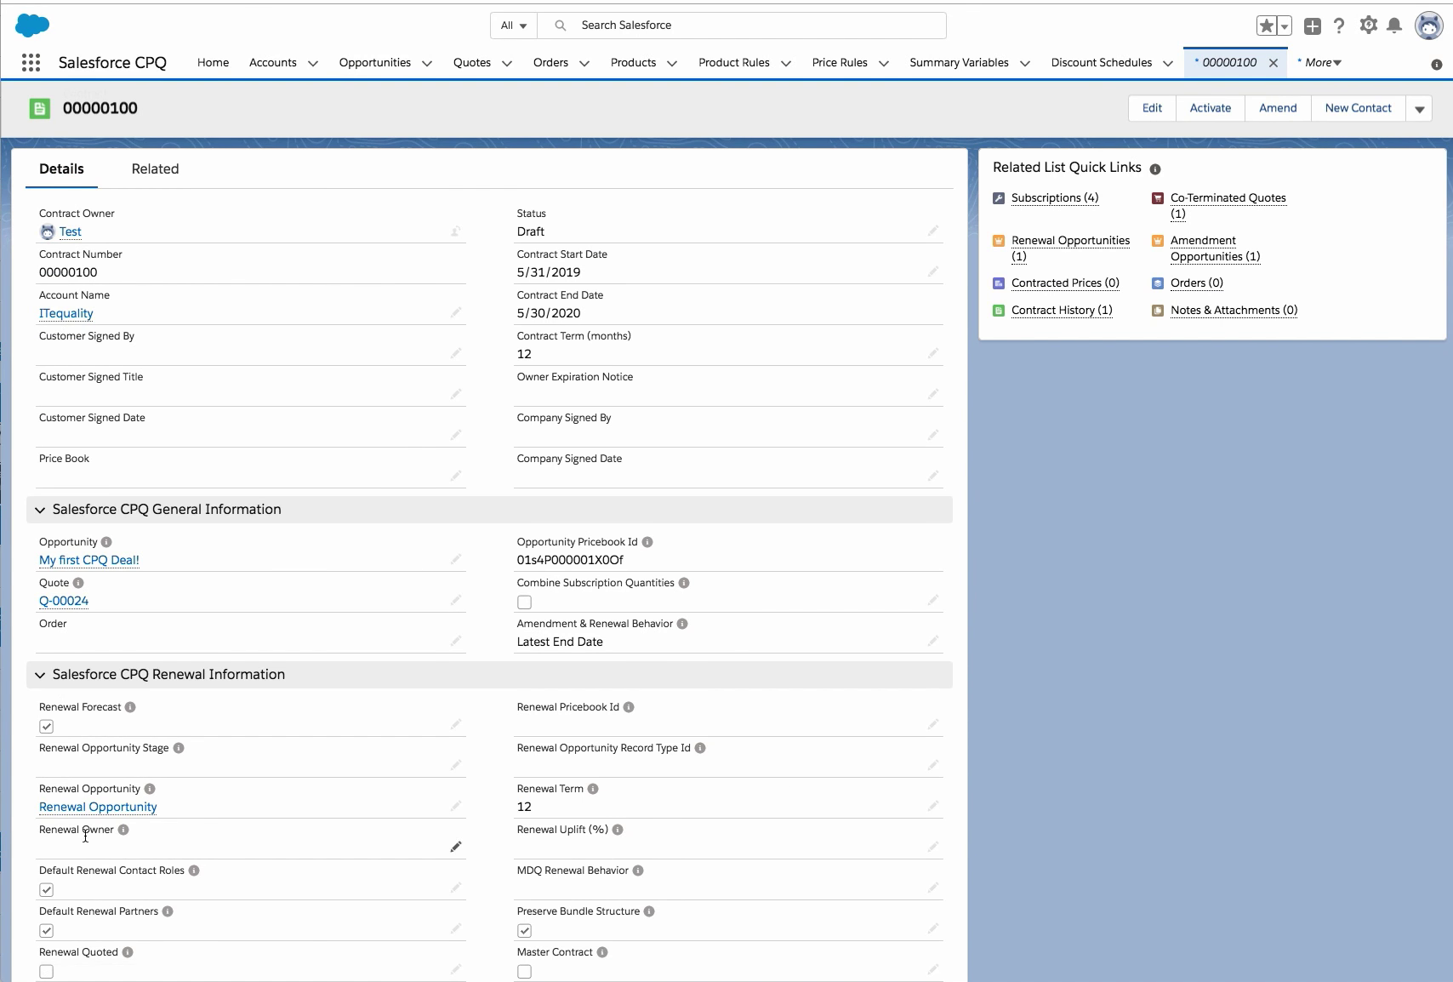
scroll(55, 782, down, 3)
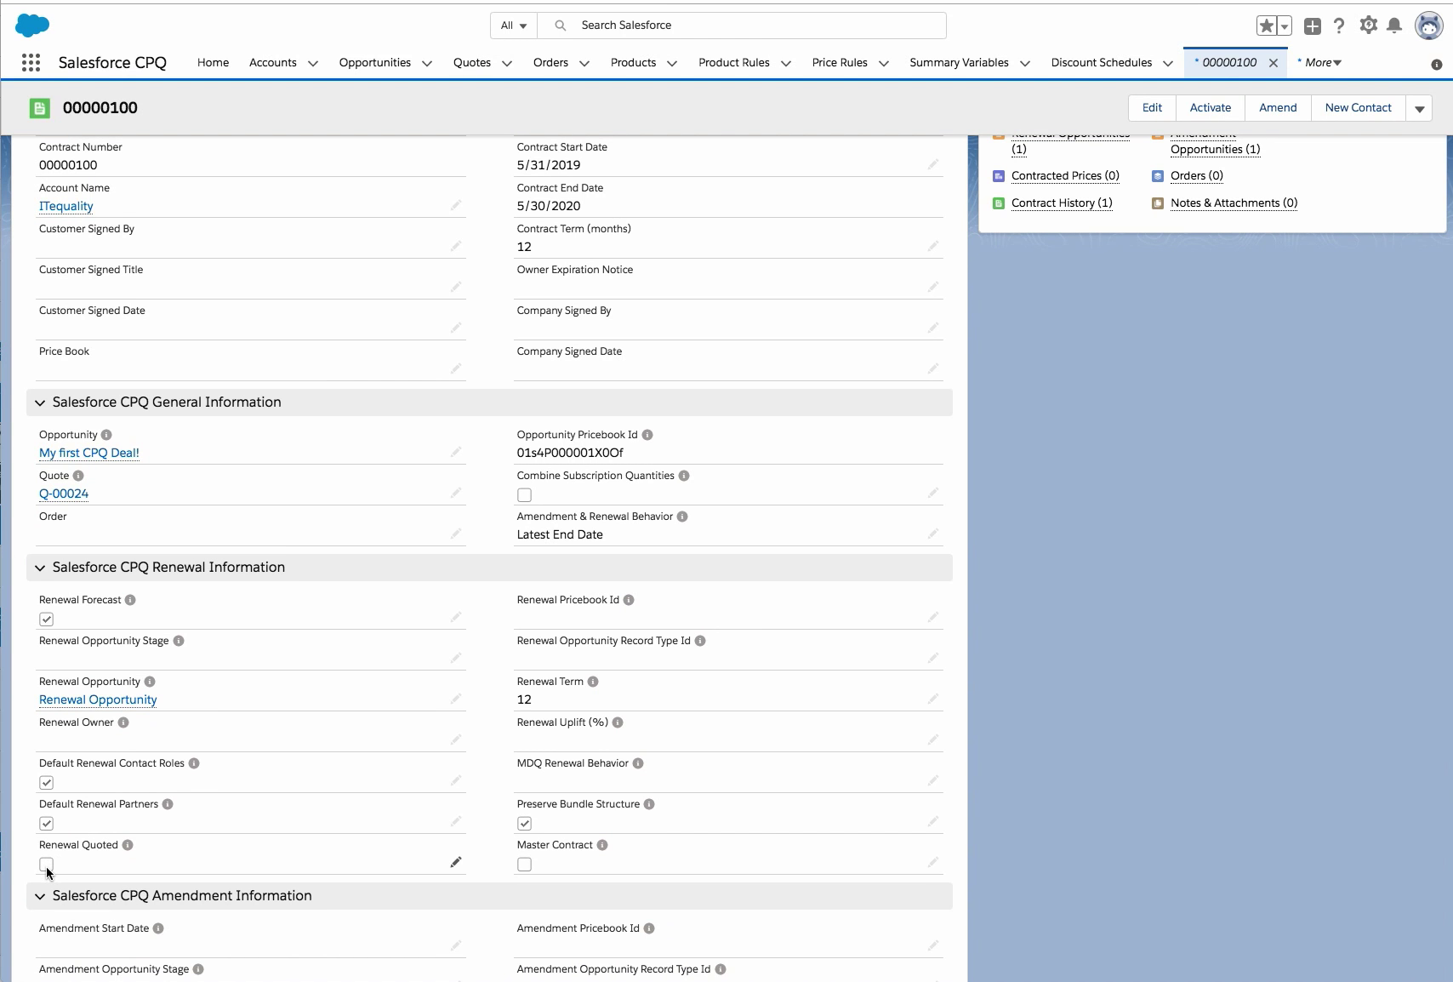
double_click(47, 865)
click(55, 865)
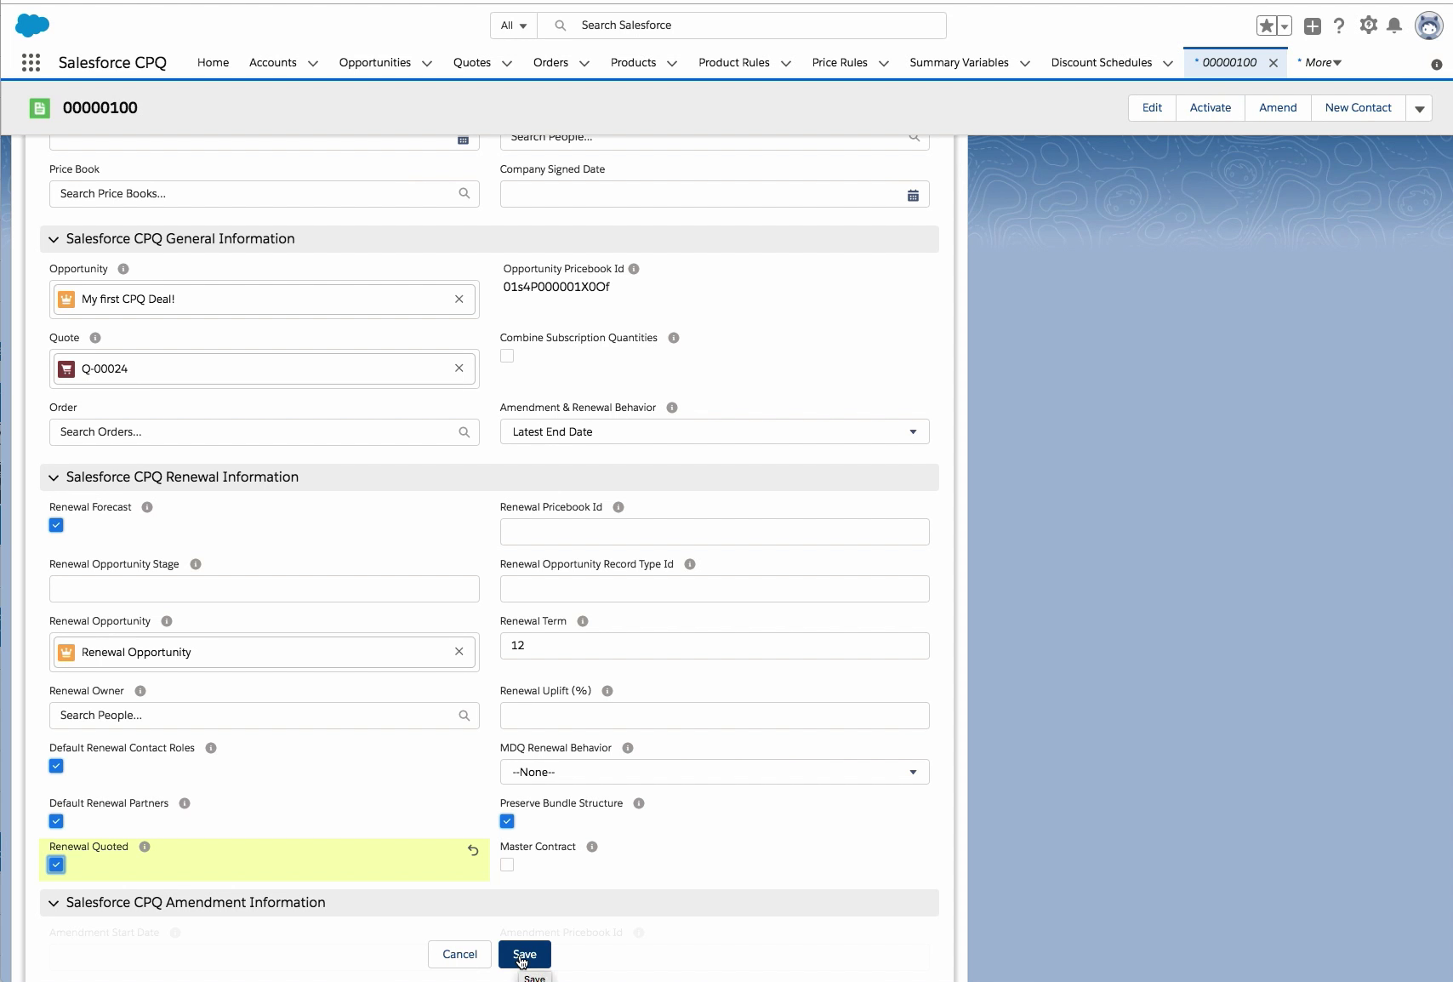
click(523, 960)
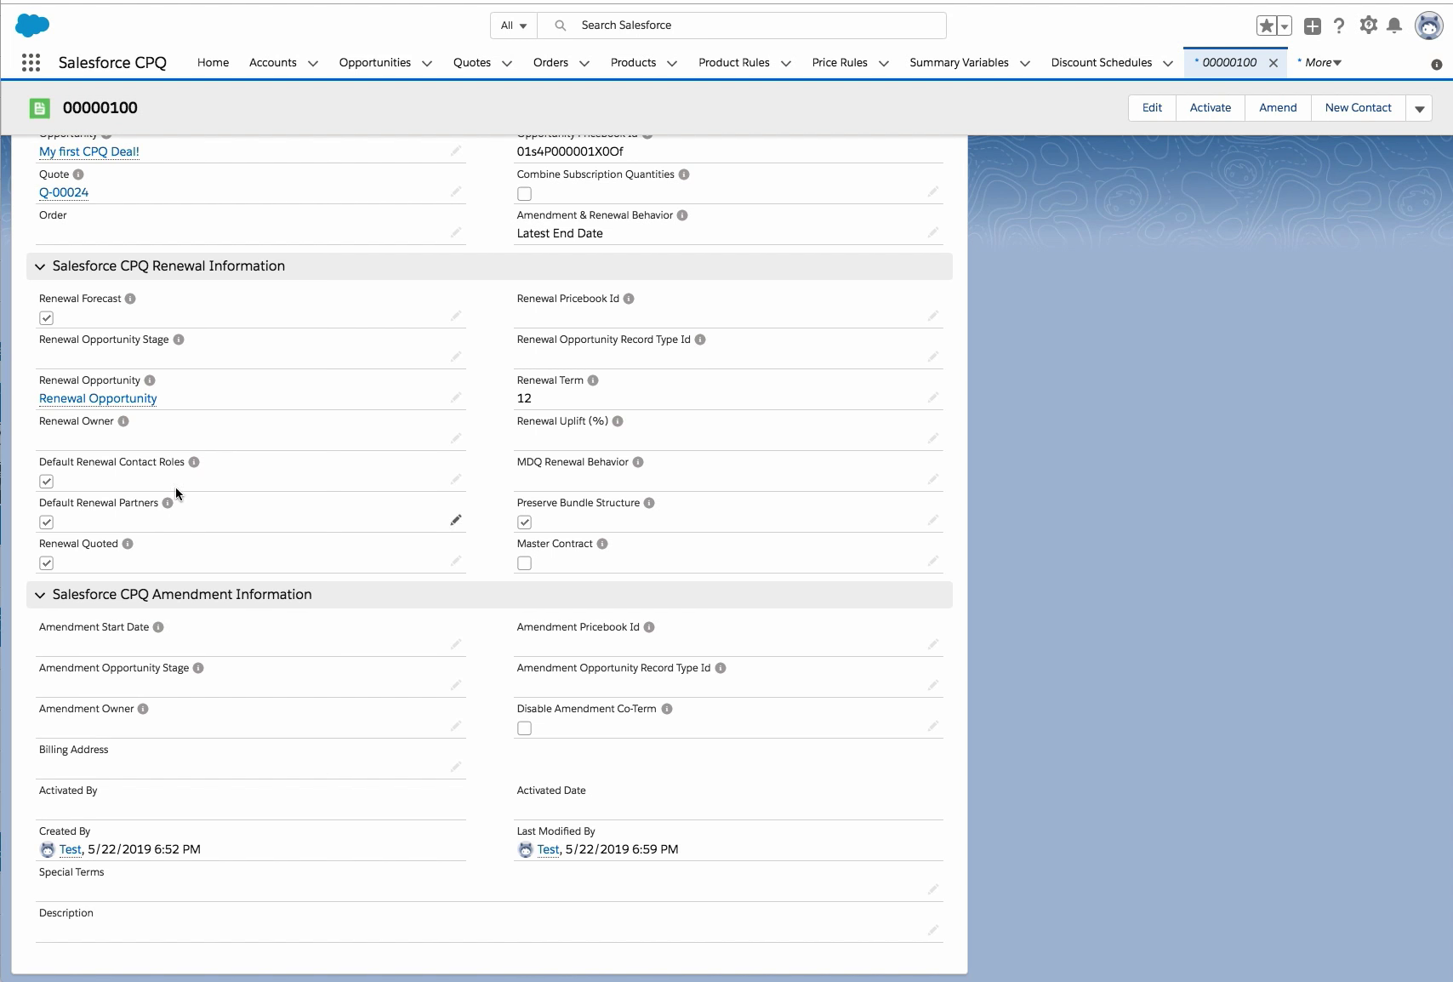
Step: Reload the Renewal Opportunity to show draft primary quote Q-00031 and review Close Date 5/30/2020
click(94, 405)
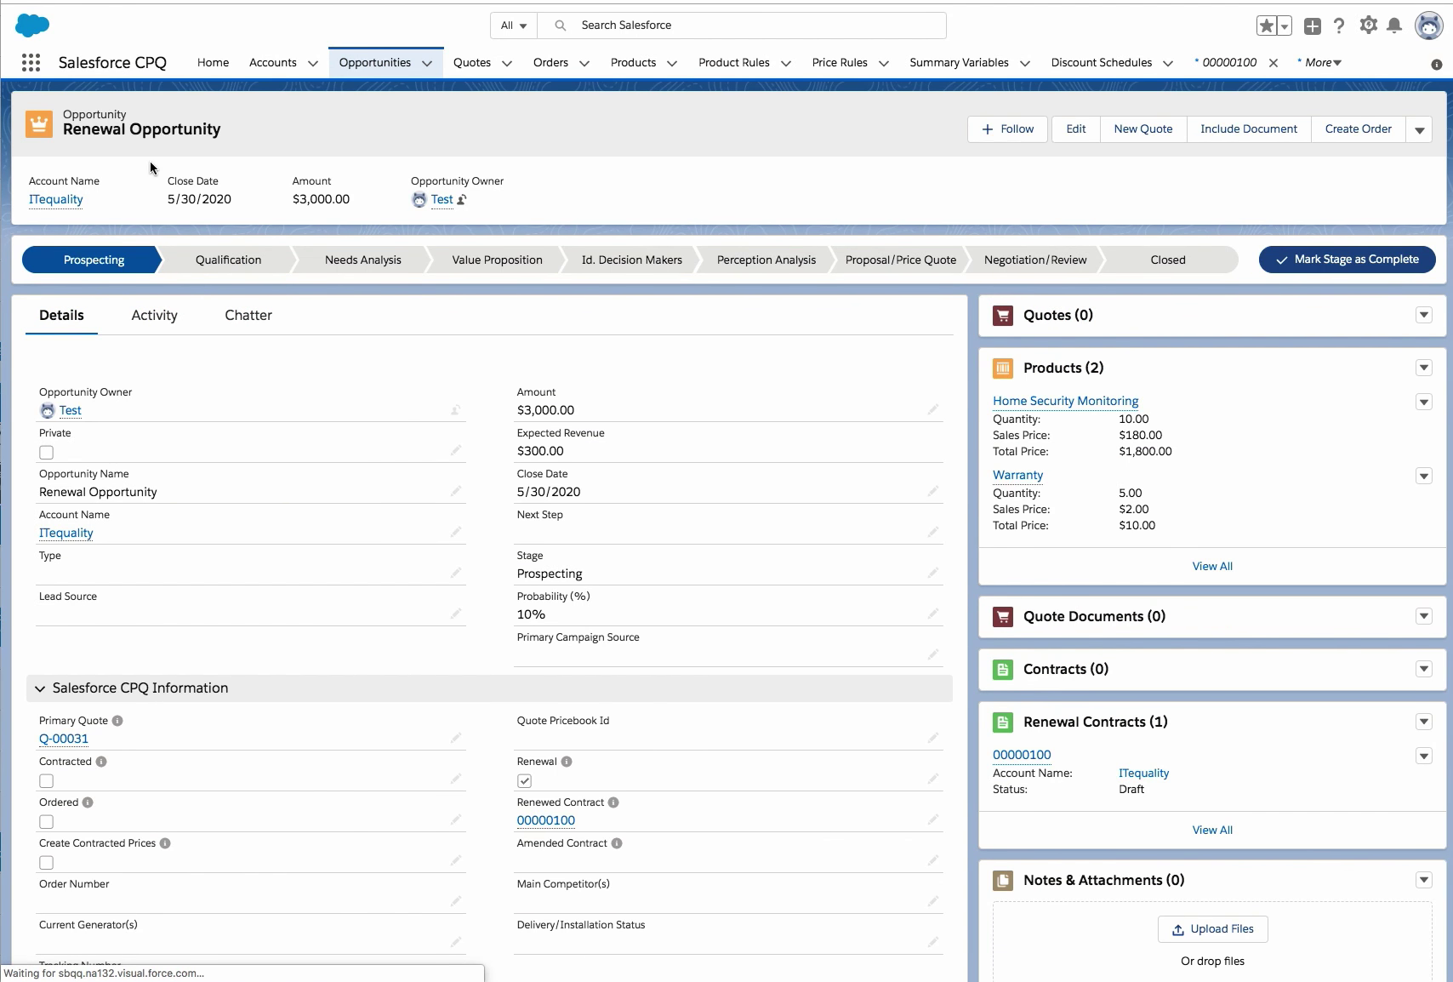
click(77, 1)
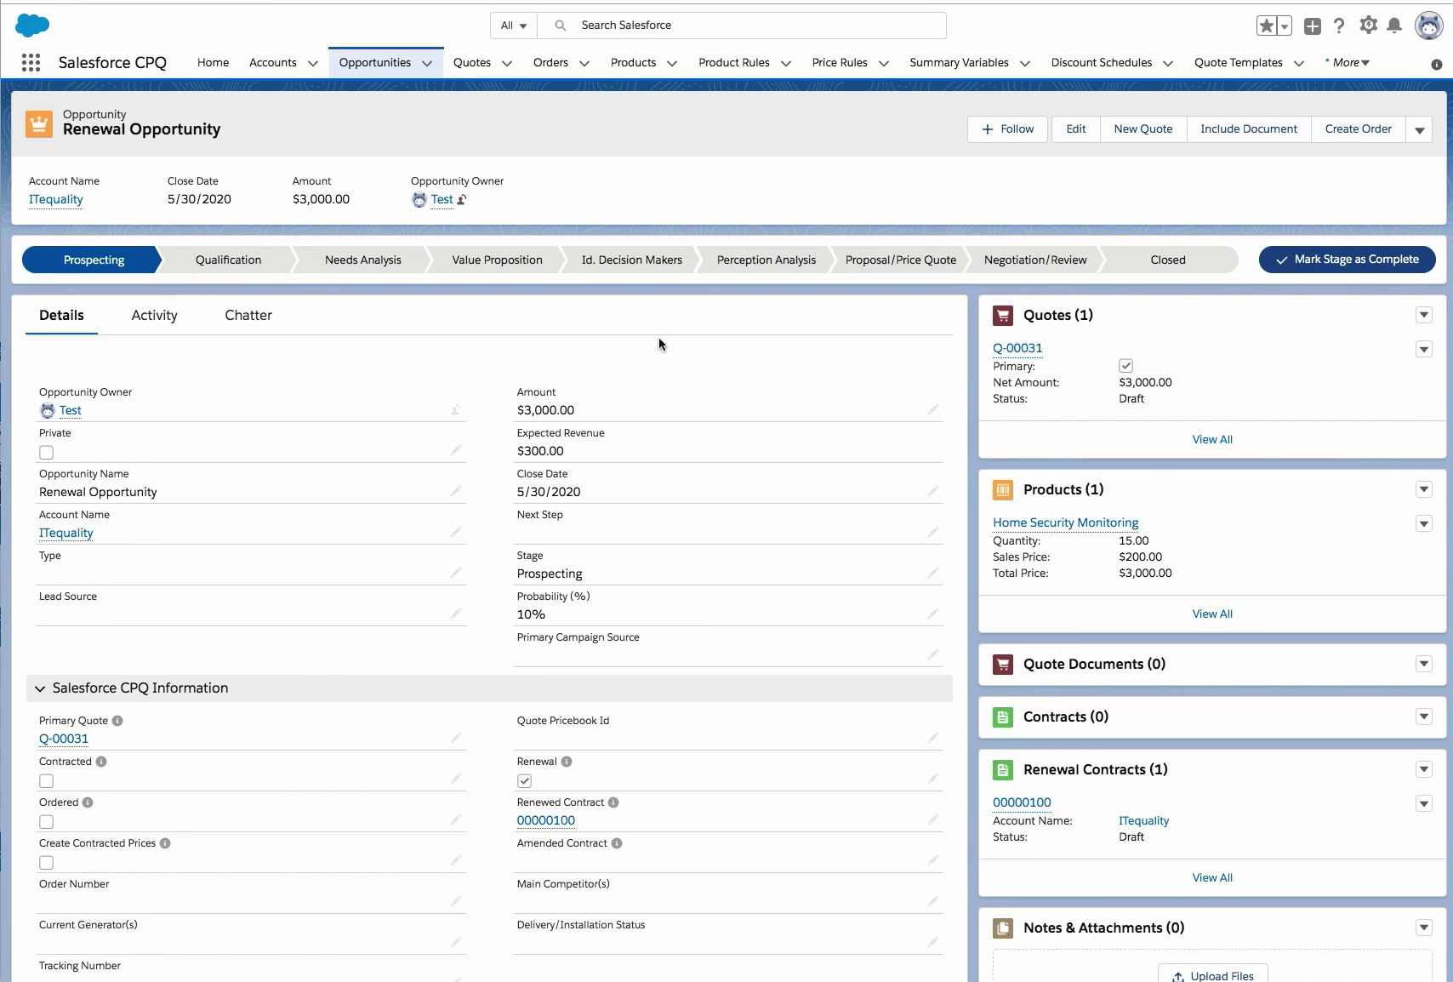
mouse_move(1006, 357)
drag(517, 489, 579, 489)
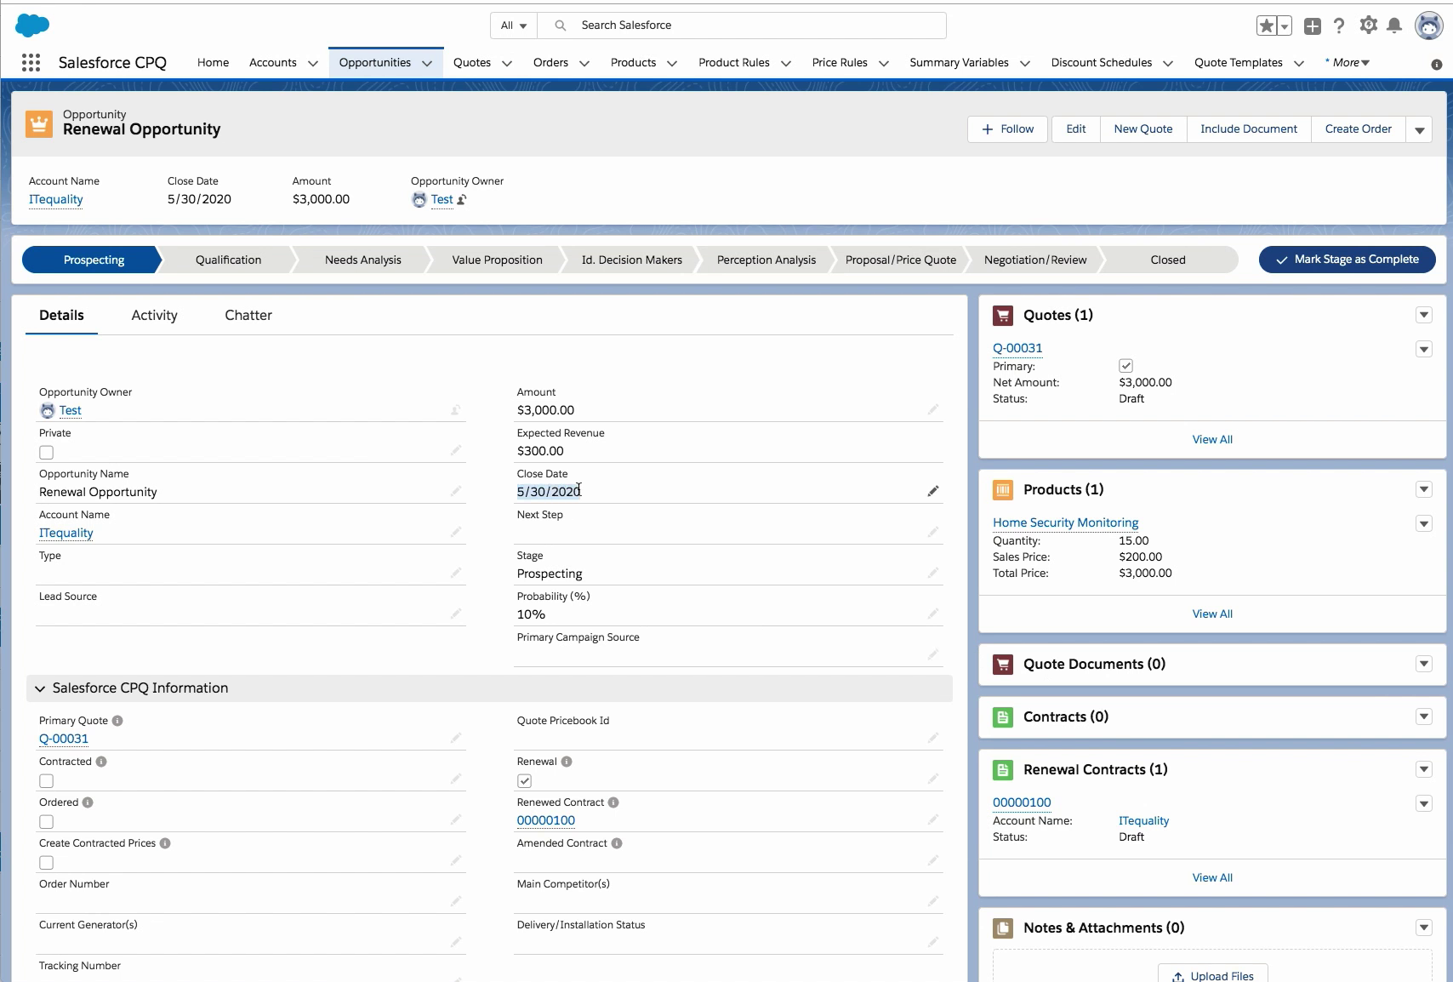